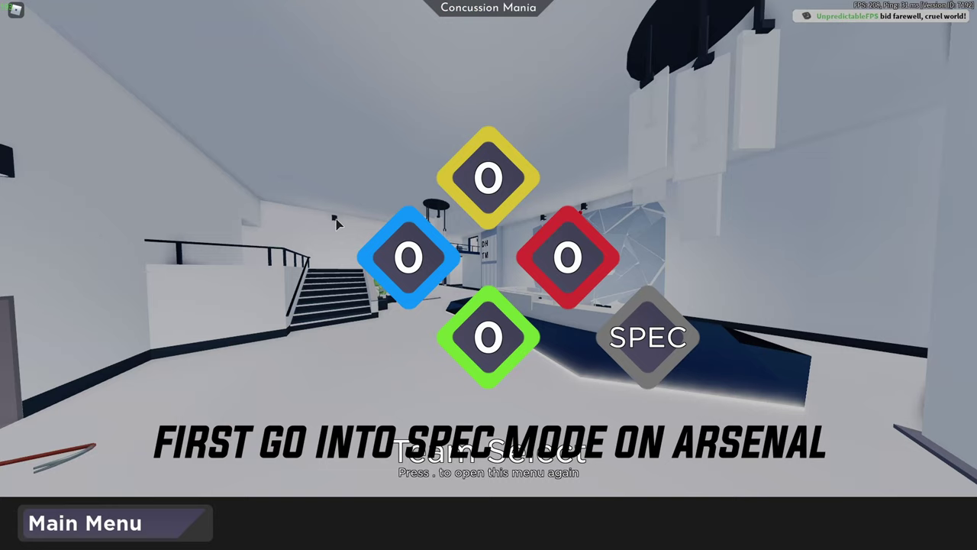
# - Choose SPEC in the Roblox Team Select menu to spectate instead of joining a team
pyautogui.click(655, 353)
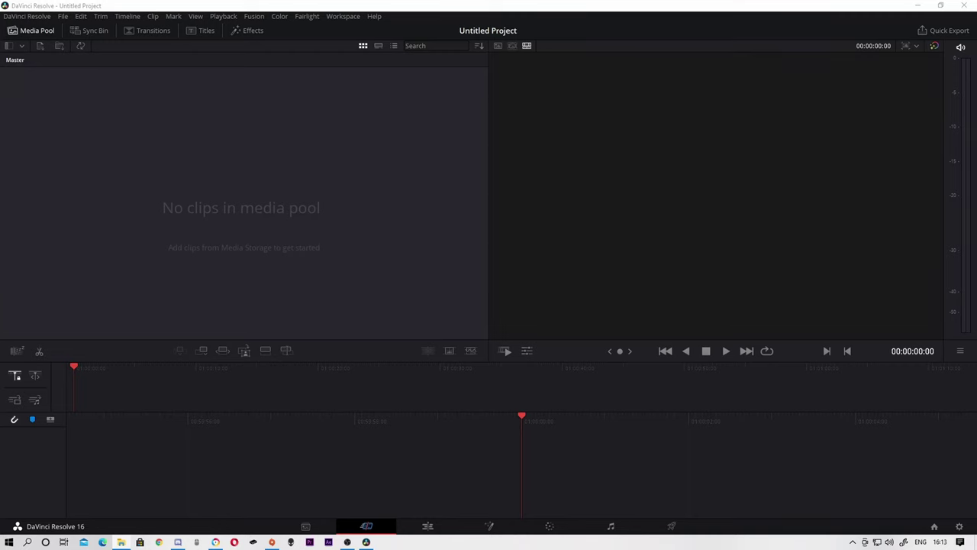
pyautogui.moveTo(355, 247); pyautogui.dragTo(359, 252)
pyautogui.click(582, 314)
pyautogui.click(489, 529)
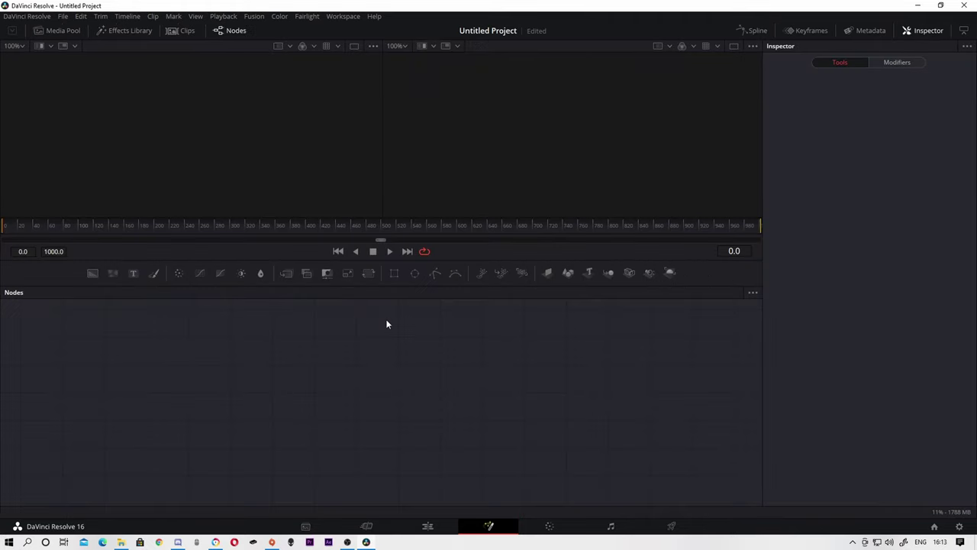
pyautogui.click(430, 530)
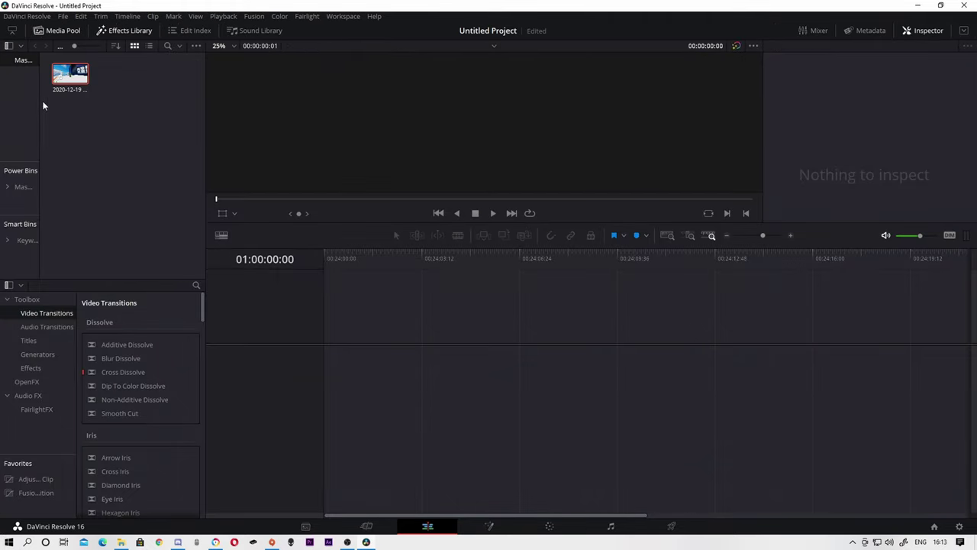
pyautogui.moveTo(65, 76); pyautogui.dragTo(325, 374)
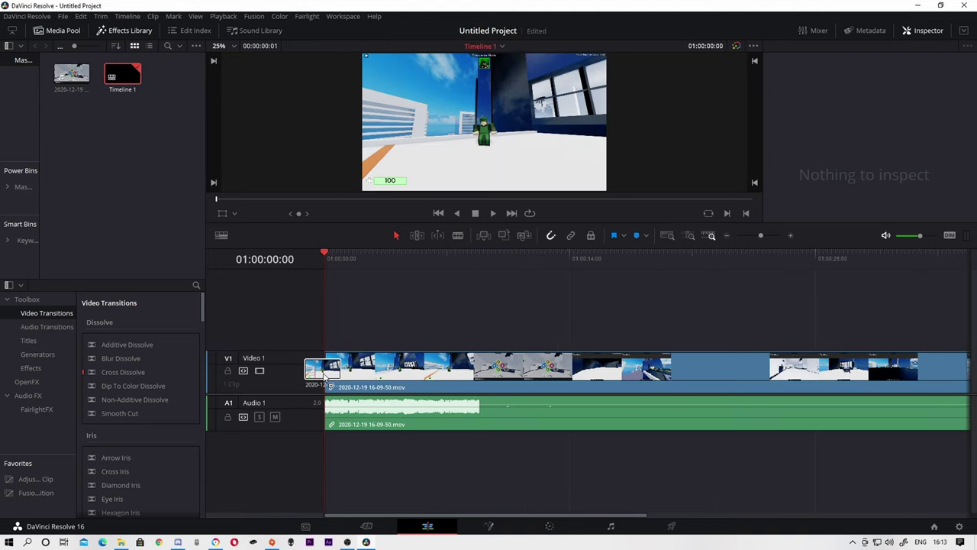
# - Scrub through the clip and zoom the timeline out to preview later footage
pyautogui.moveTo(336, 259)
pyautogui.mouseDown()
pyautogui.moveTo(537, 299)
pyautogui.moveTo(563, 294)
pyautogui.mouseUp()
pyautogui.moveTo(760, 236); pyautogui.dragTo(758, 237)
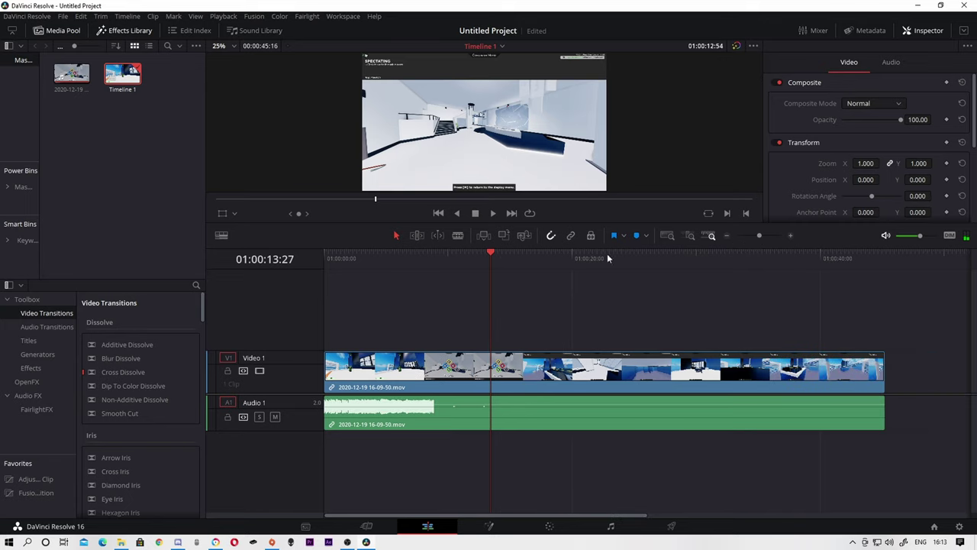
pyautogui.moveTo(495, 254)
pyautogui.mouseDown()
pyautogui.moveTo(574, 290)
pyautogui.moveTo(742, 317)
pyautogui.mouseUp()
# - Blade-cut the clip at the start and end of the wanted gameplay section
pyautogui.press('space')
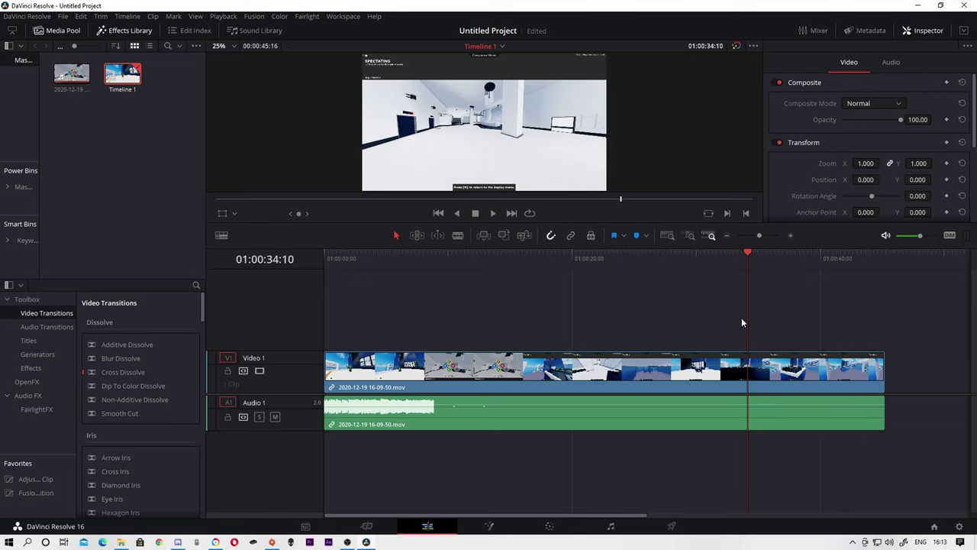
pyautogui.click(458, 235)
pyautogui.hotkey('ctrl', 'b')
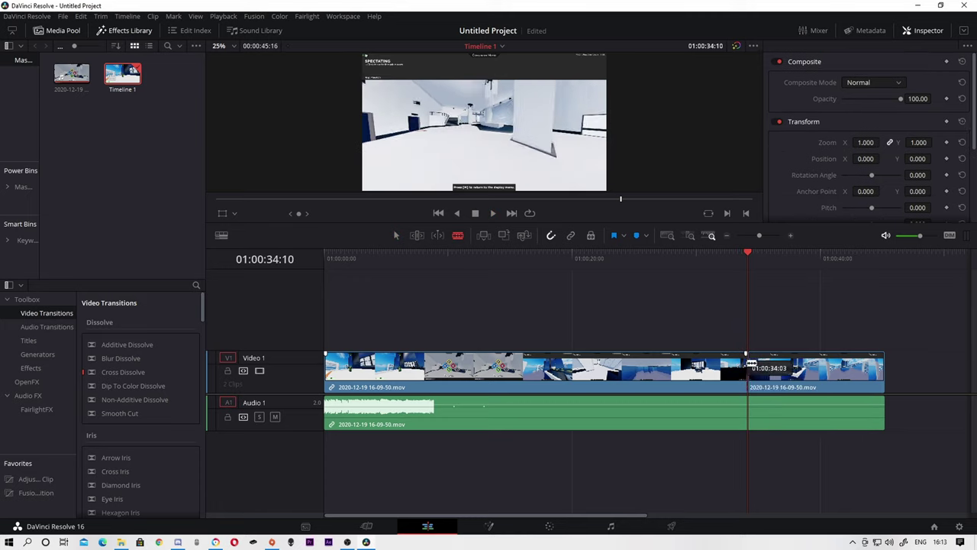
pyautogui.click(394, 237)
pyautogui.press('space')
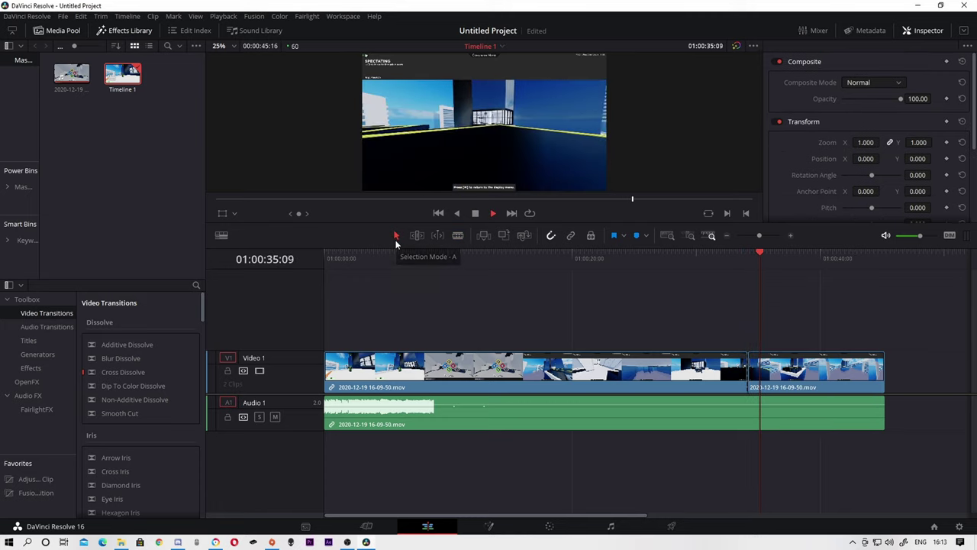
pyautogui.press('space')
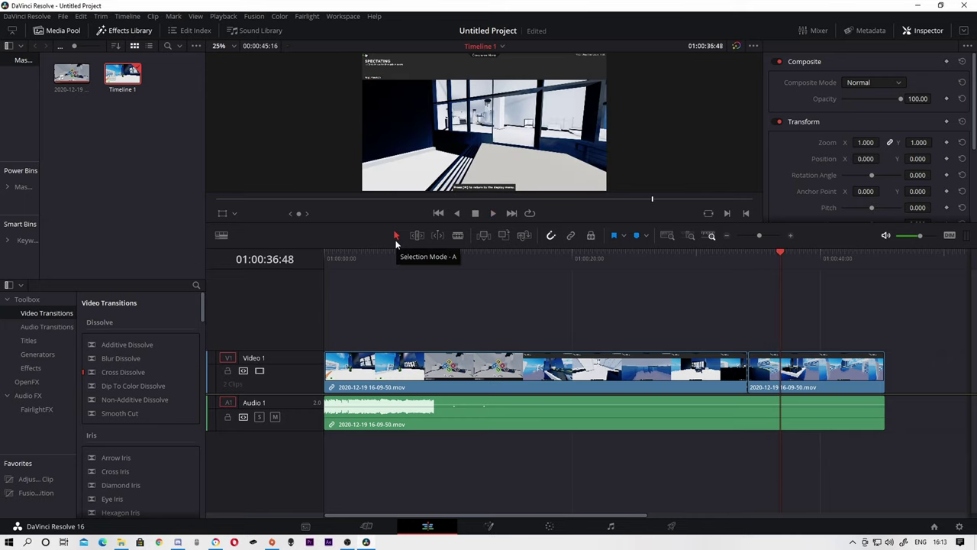
pyautogui.click(779, 370)
pyautogui.press('space')
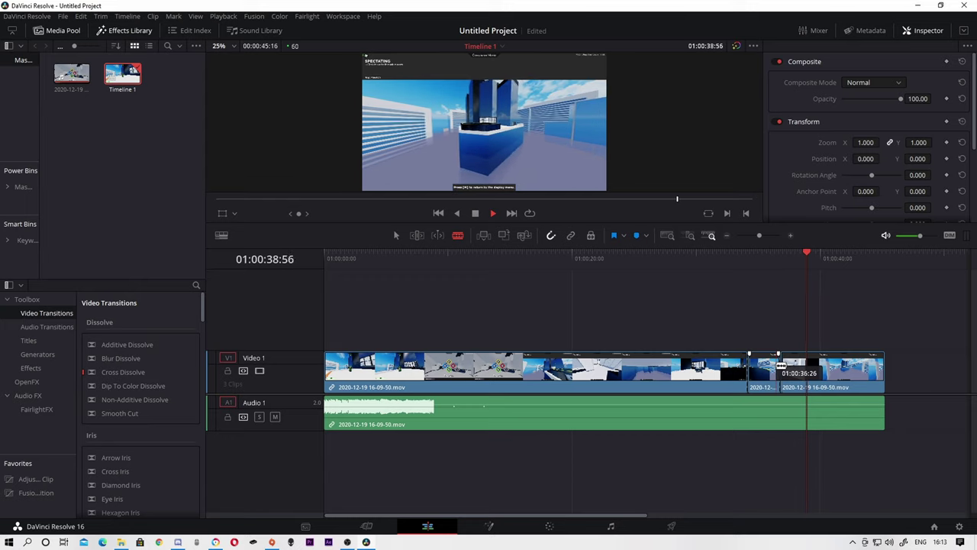
pyautogui.press('space')
# - Delete the unwanted clip pieces and the gameplay audio
pyautogui.press('a')
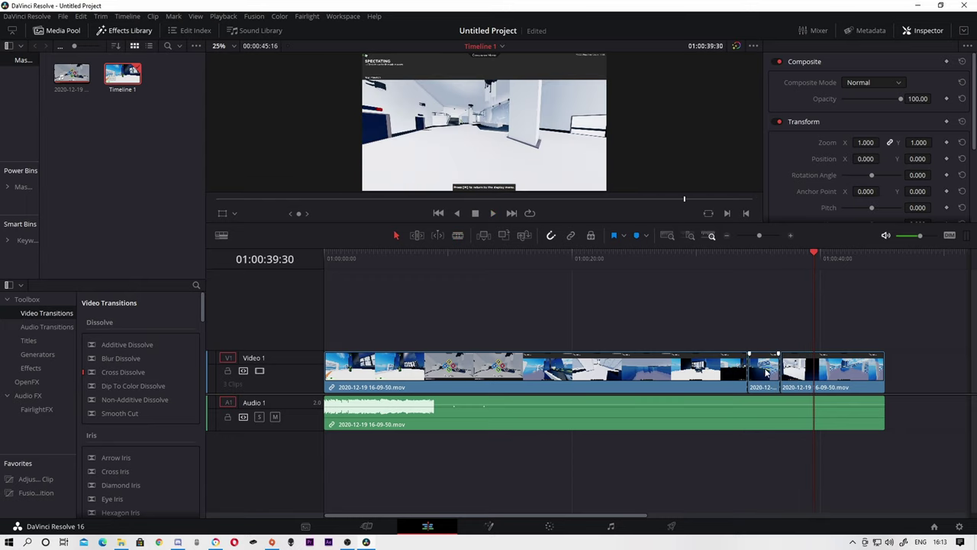
pyautogui.press('Delete')
pyautogui.click(750, 412)
pyautogui.press('Delete')
pyautogui.click(733, 371)
pyautogui.press('Delete')
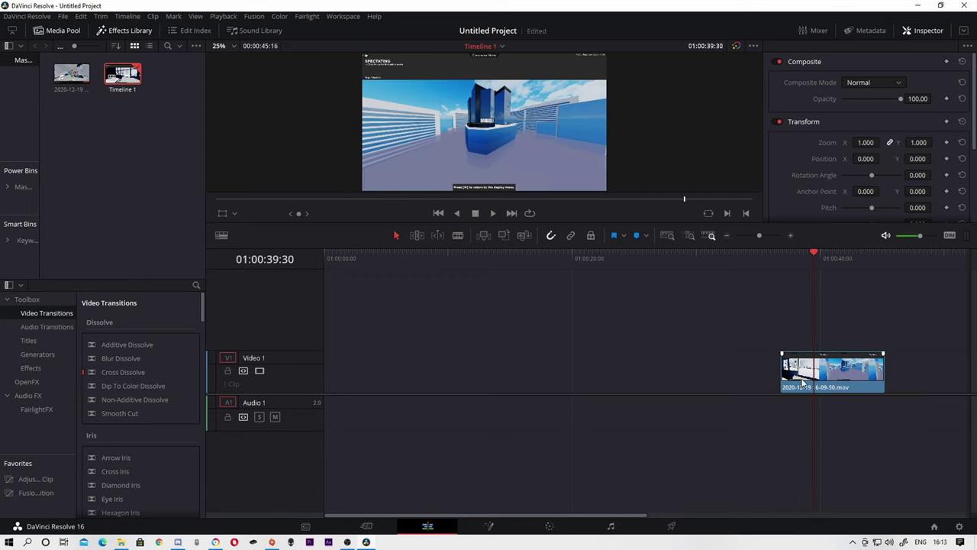
# - Move the remaining clip to just after the start of the timeline
pyautogui.moveTo(802, 382)
pyautogui.mouseDown()
pyautogui.moveTo(325, 379)
pyautogui.moveTo(393, 375)
pyautogui.mouseUp()
pyautogui.press('Home')
pyautogui.click(351, 289)
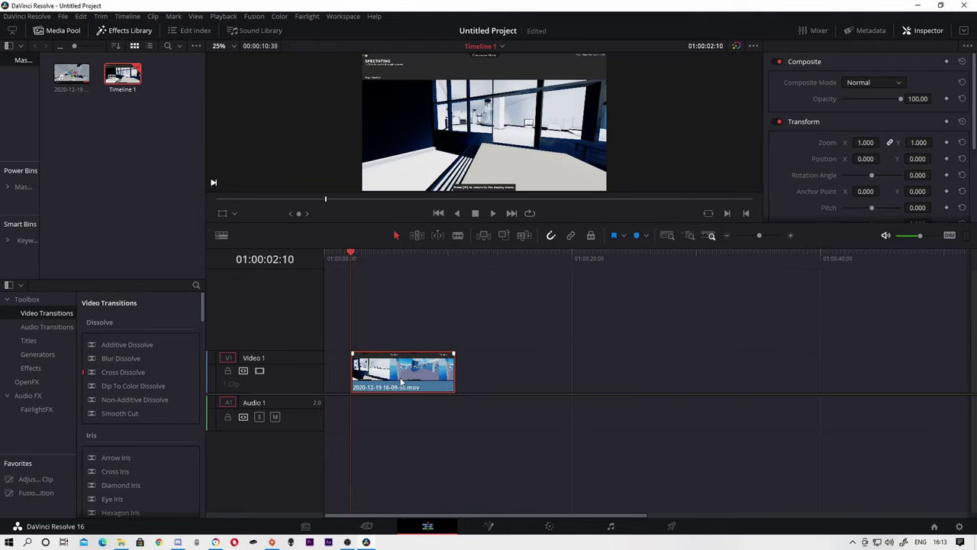
pyautogui.click(546, 528)
# - In Fusion, add DirectionalLight1 and DirectionalLight2 via node search, joined by a new Merge3D1
pyautogui.click(488, 527)
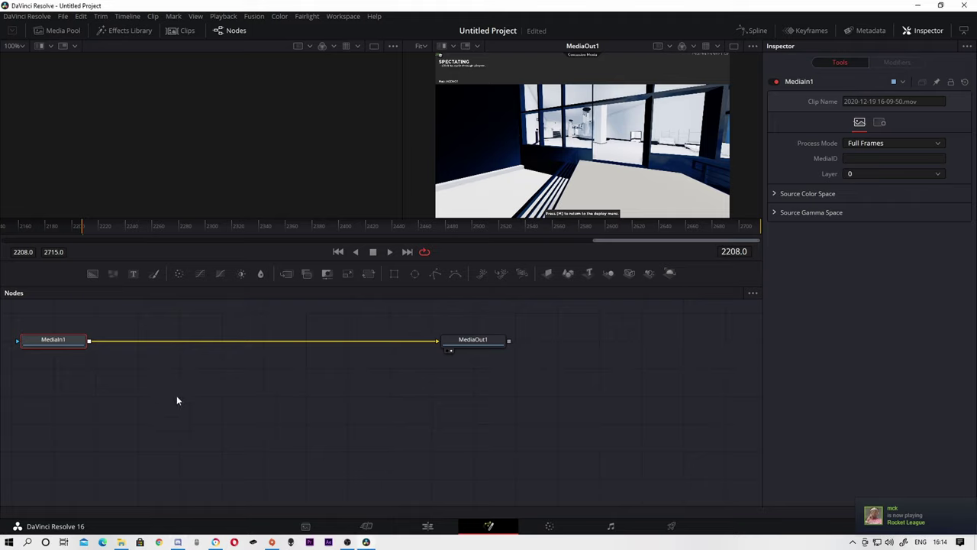
pyautogui.hotkey('shift', 'space')
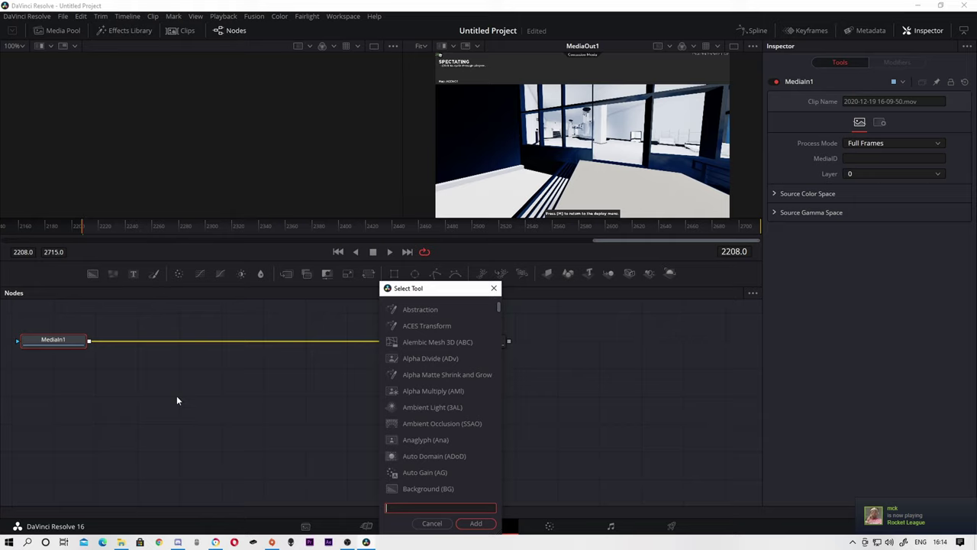
pyautogui.write('dire')
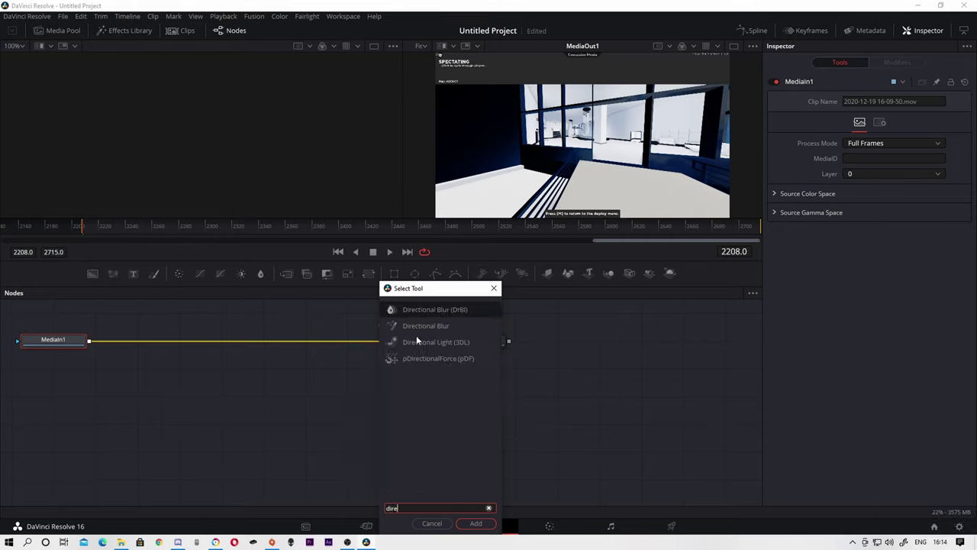
pyautogui.click(441, 348)
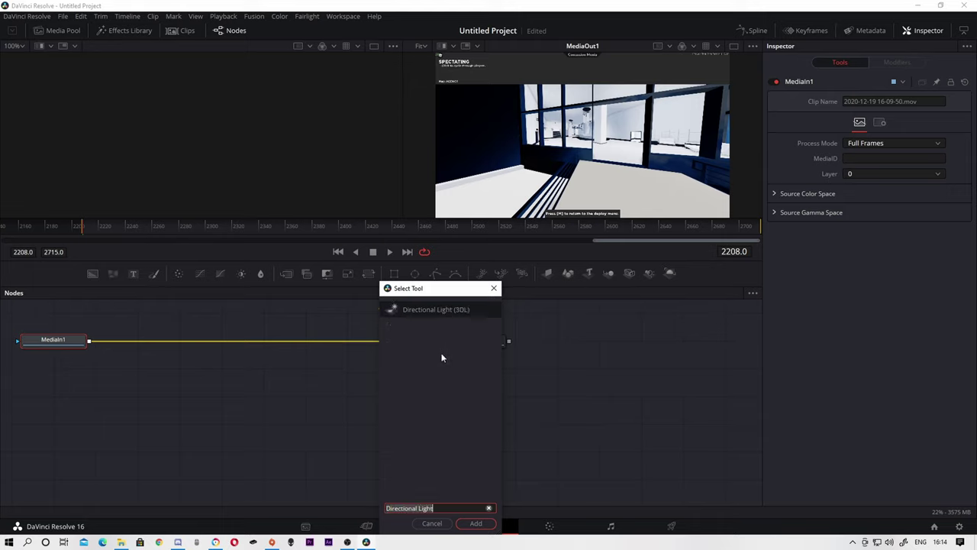
pyautogui.click(481, 522)
pyautogui.hotkey('shift', 'space')
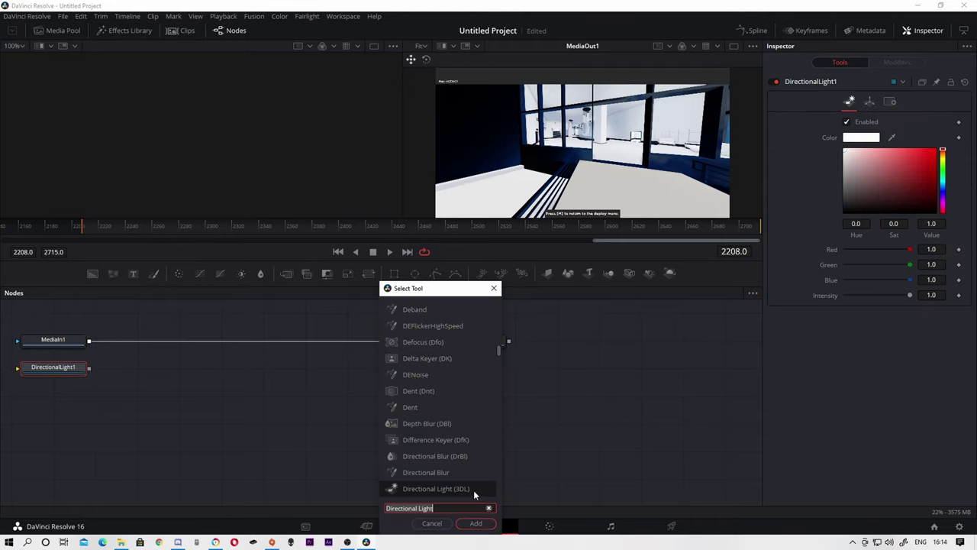
pyautogui.click(484, 523)
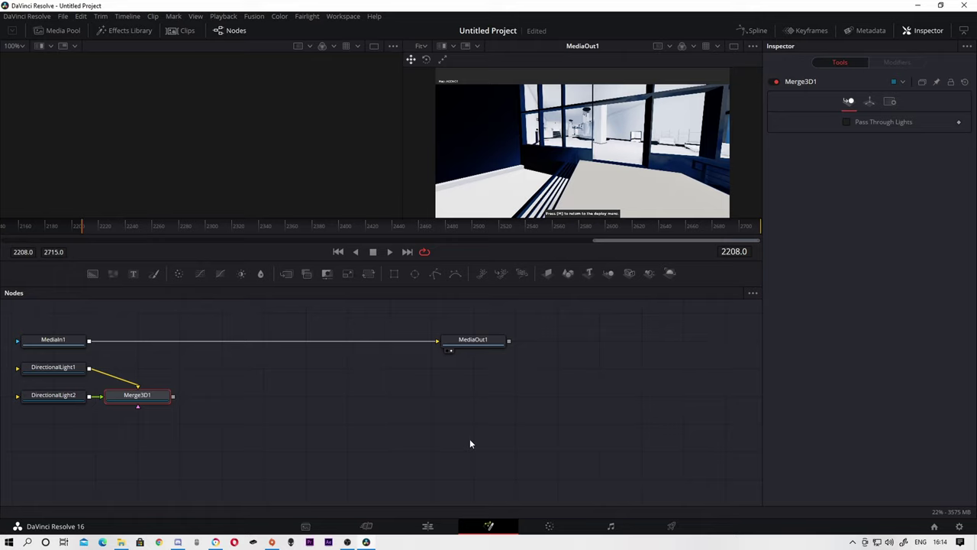
# - Delete the Merge3D1 node and add a Text 3D node
pyautogui.rightClick(144, 399)
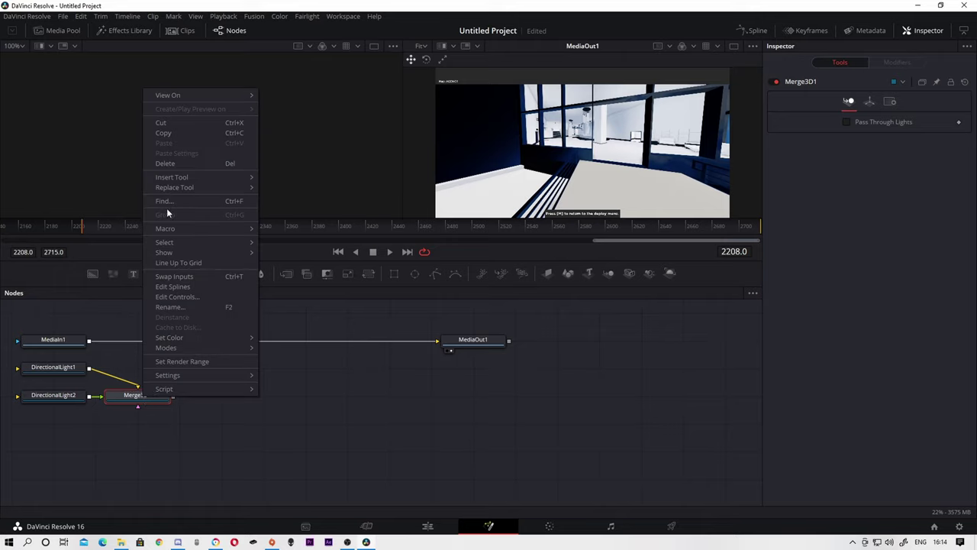
pyautogui.click(166, 163)
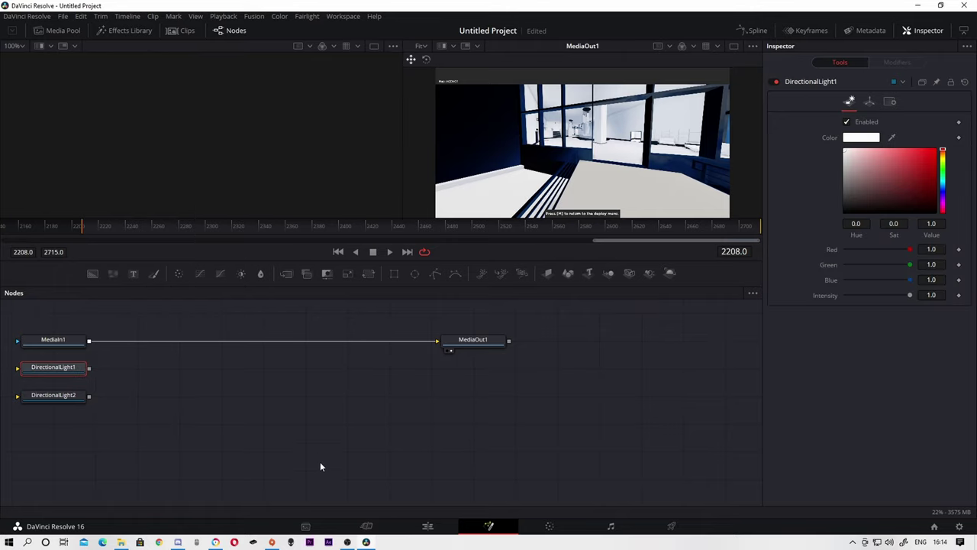
pyautogui.hotkey('shift', 'space')
pyautogui.write('t')
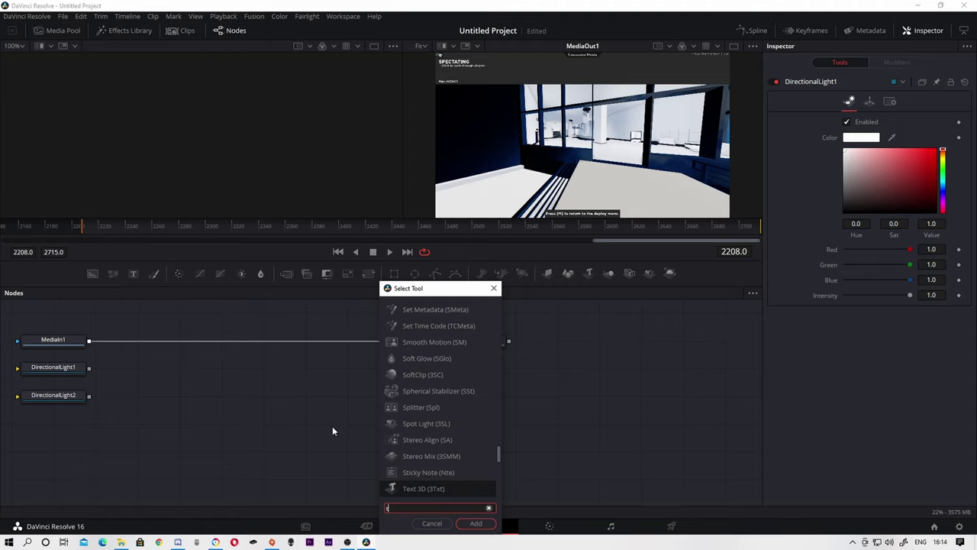
pyautogui.write('ext3d')
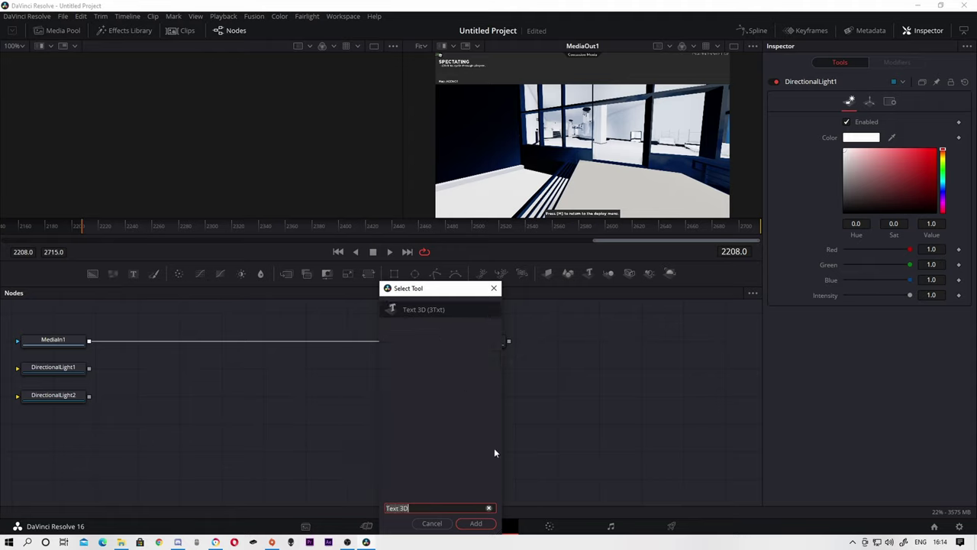
pyautogui.click(476, 523)
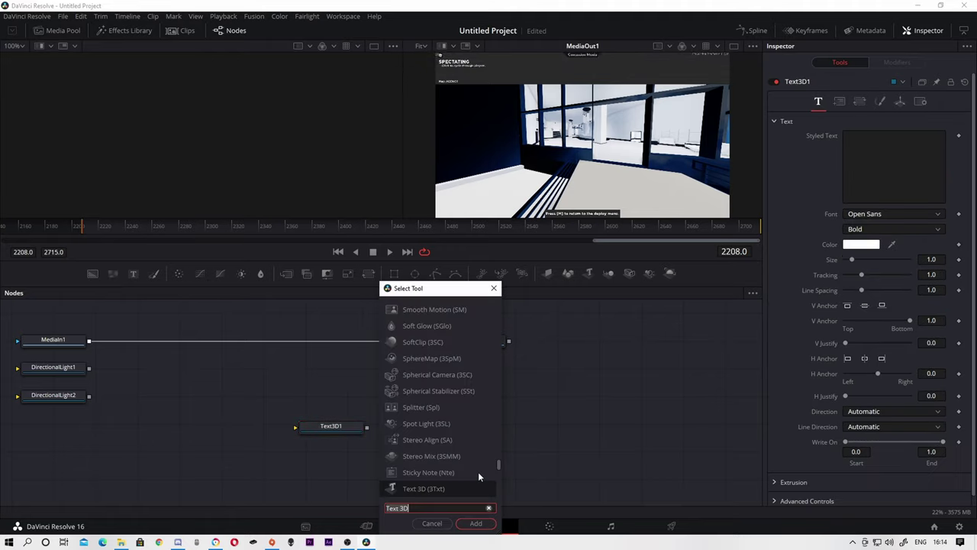
# - Add a Merge 3D node and a Renderer 3D node to the graph
pyautogui.write('me')
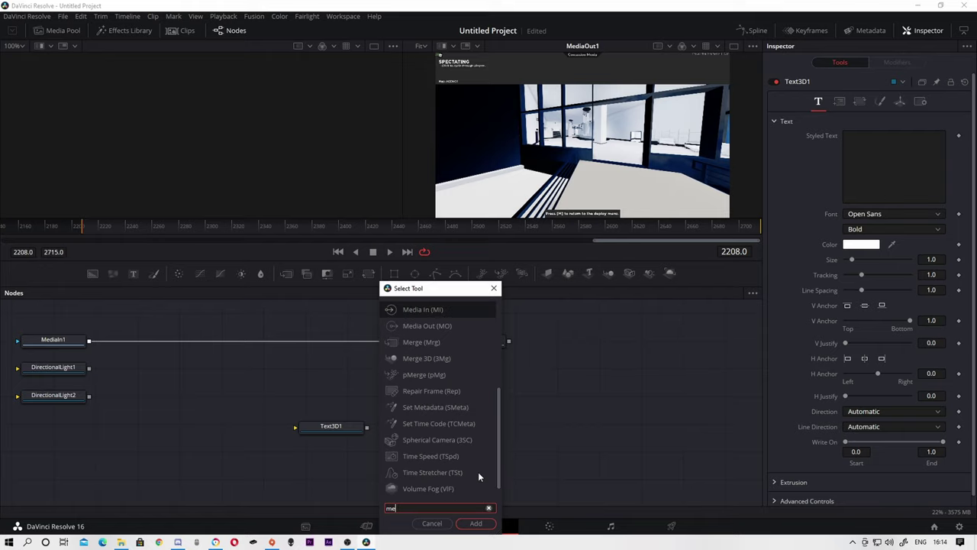
pyautogui.write('r')
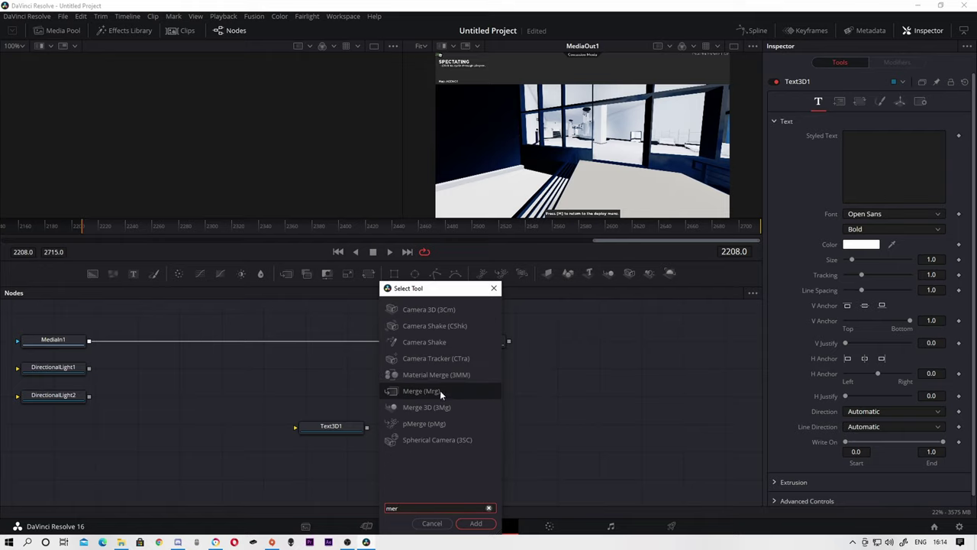
pyautogui.click(444, 407)
pyautogui.click(470, 523)
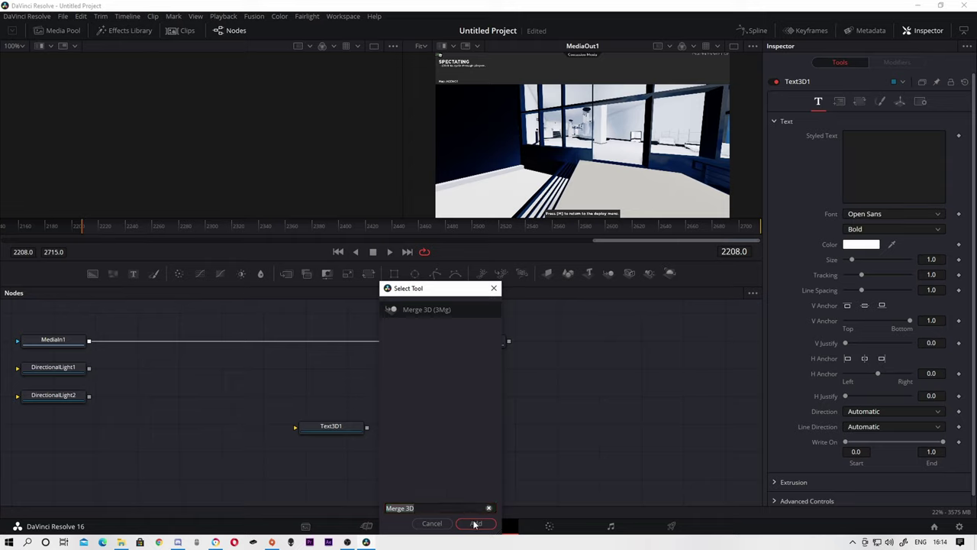
pyautogui.hotkey('shift', 'space')
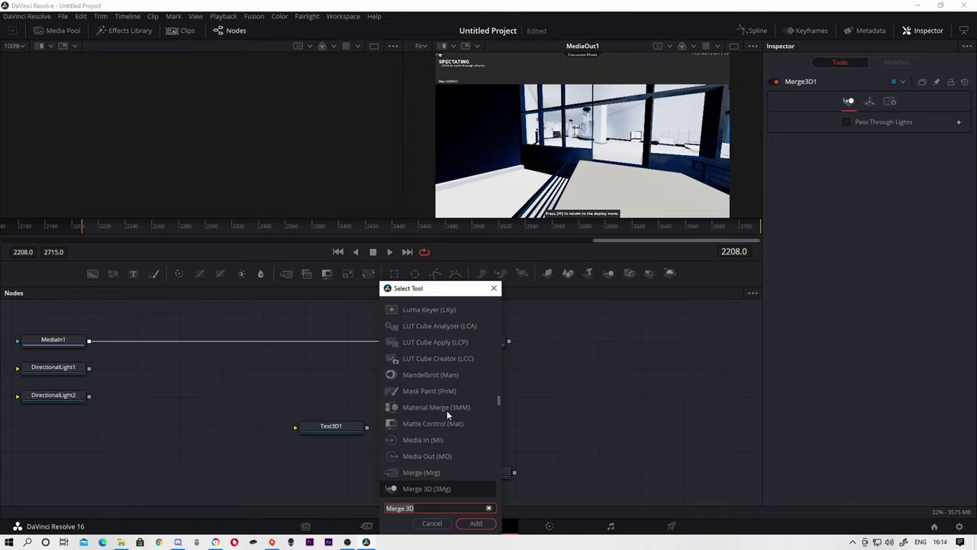
pyautogui.write('re')
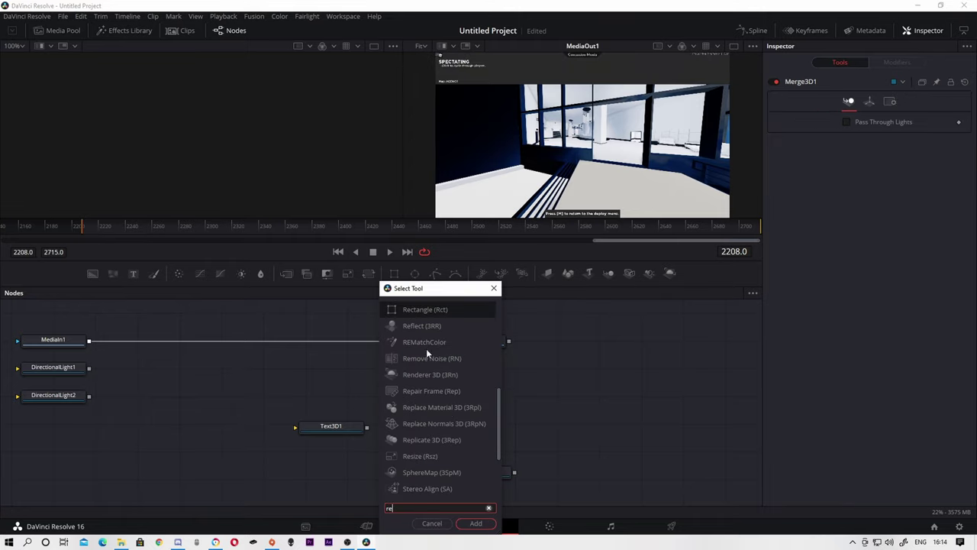
pyautogui.write('nder')
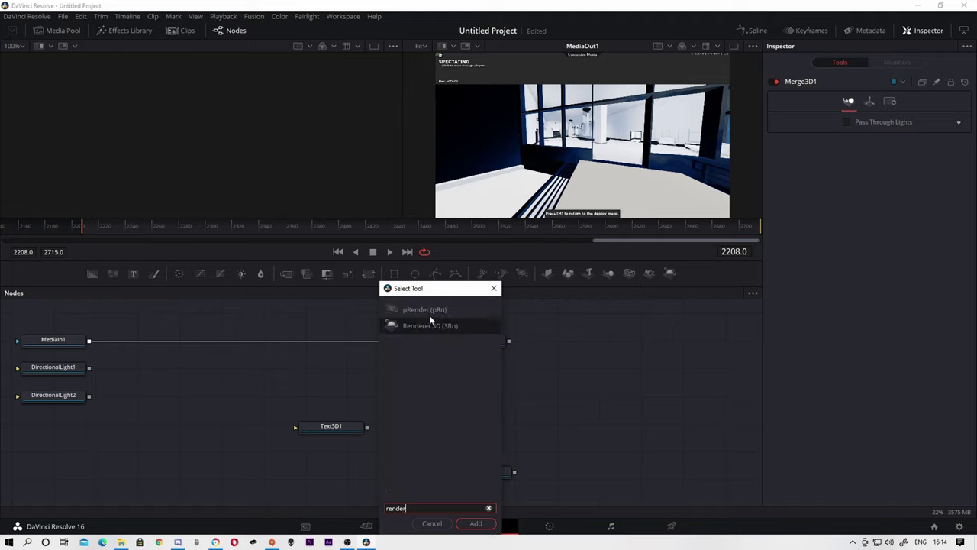
pyautogui.click(433, 325)
pyautogui.click(478, 525)
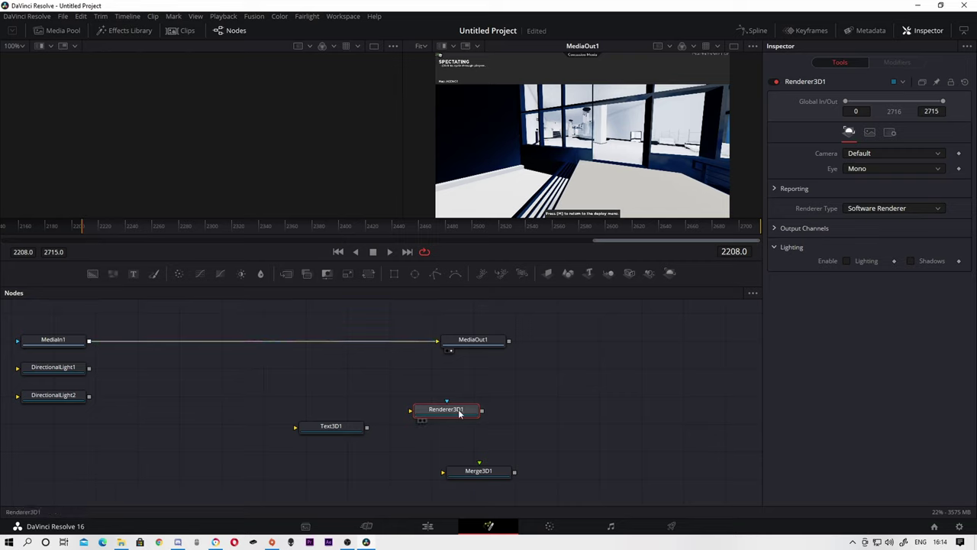
# - Reposition Renderer3D1, Text3D1 and both directional lights in the node graph
pyautogui.moveTo(439, 413); pyautogui.dragTo(609, 352)
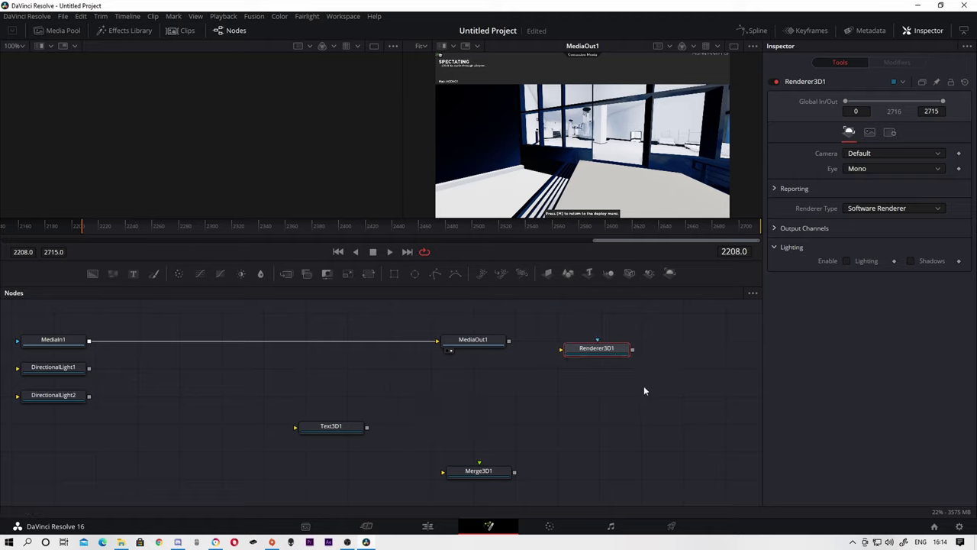
pyautogui.click(512, 384)
pyautogui.scroll(3, 428, 401)
pyautogui.scroll(-1, 358, 402)
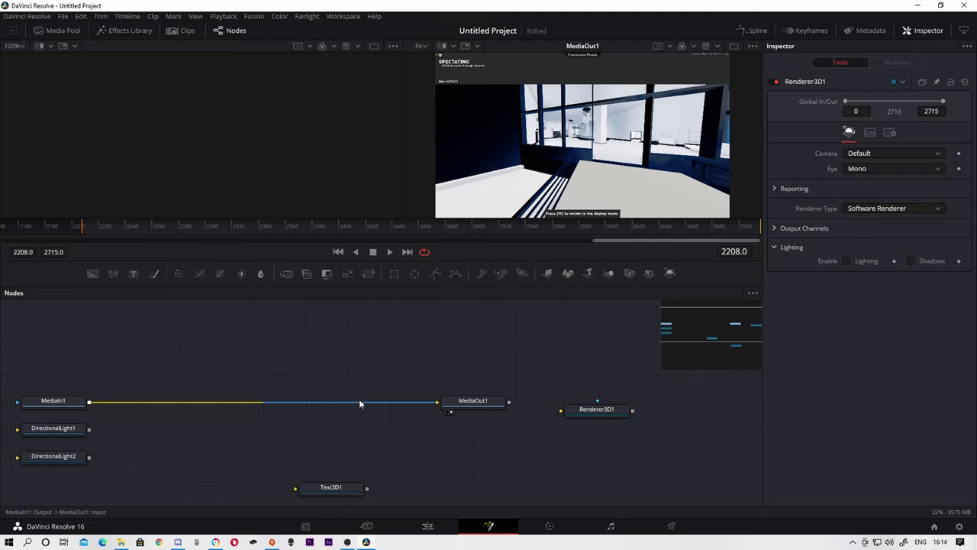
pyautogui.moveTo(57, 426); pyautogui.dragTo(73, 350)
pyautogui.moveTo(64, 451); pyautogui.dragTo(86, 318)
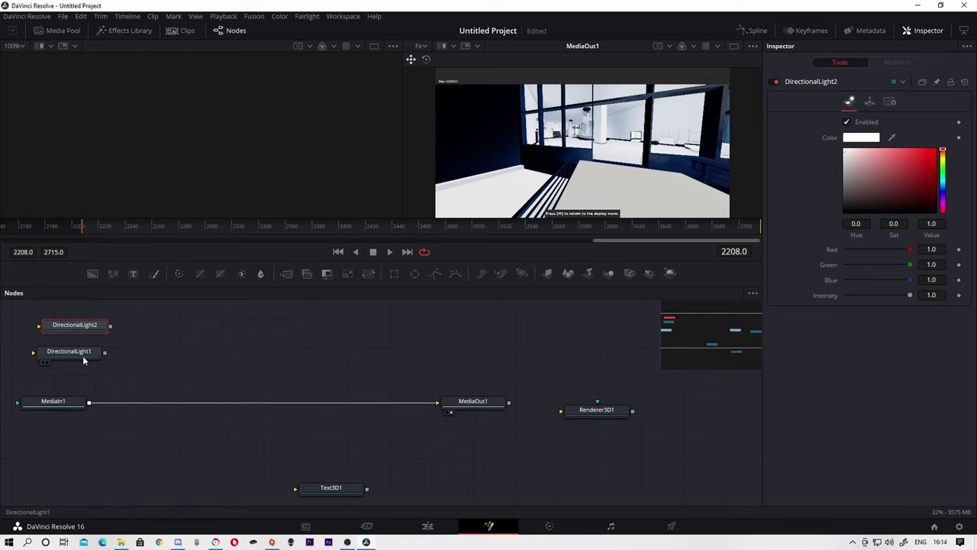
pyautogui.moveTo(82, 355); pyautogui.dragTo(69, 371)
pyautogui.moveTo(339, 488); pyautogui.dragTo(482, 363)
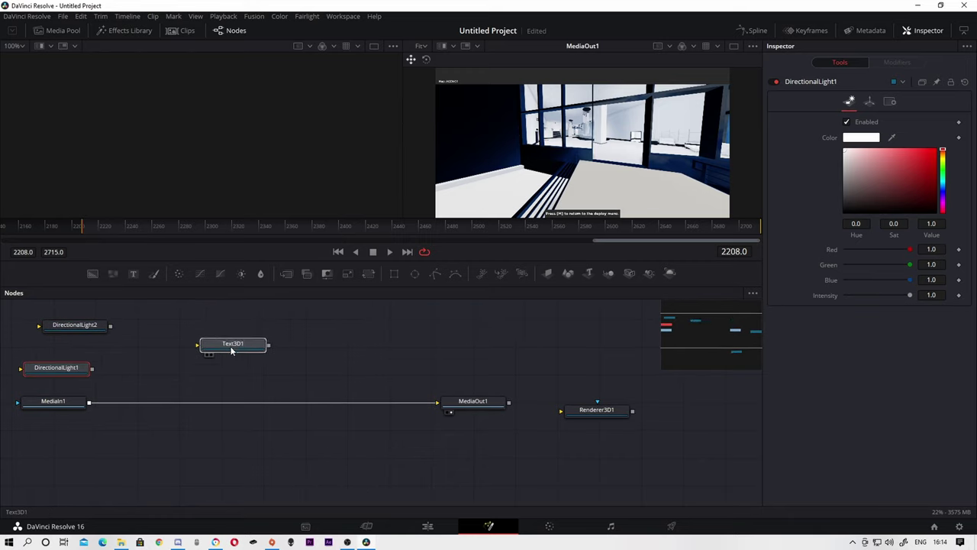
pyautogui.moveTo(482, 363)
pyautogui.mouseDown()
pyautogui.moveTo(61, 386)
pyautogui.moveTo(71, 354)
pyautogui.moveTo(73, 370)
pyautogui.mouseUp()
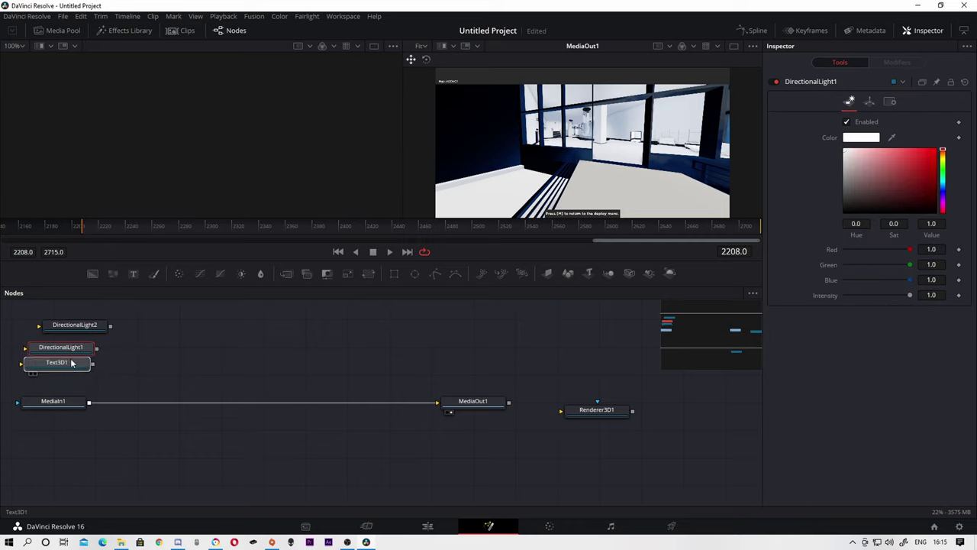
pyautogui.click(73, 350)
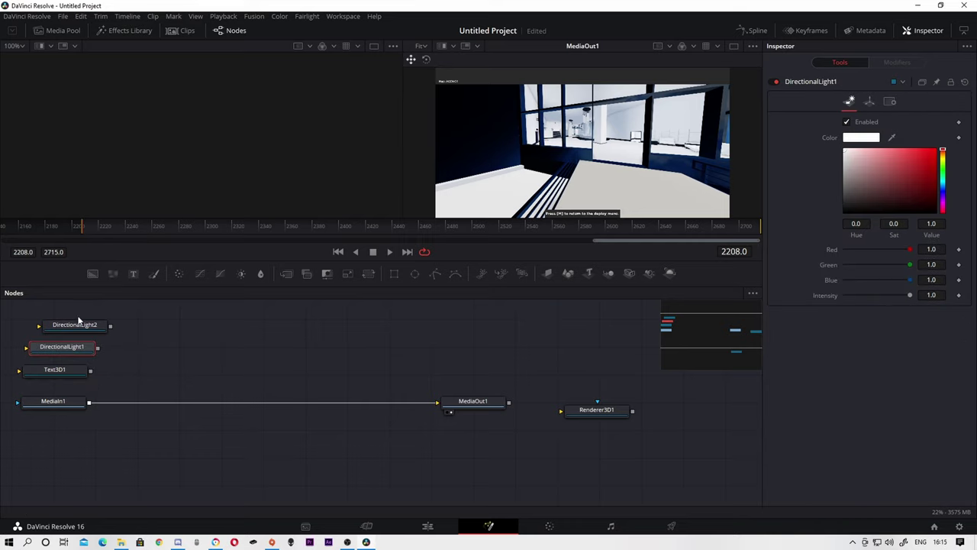
pyautogui.click(79, 329)
pyautogui.scroll(-5, 529, 417)
pyautogui.scroll(2, 529, 422)
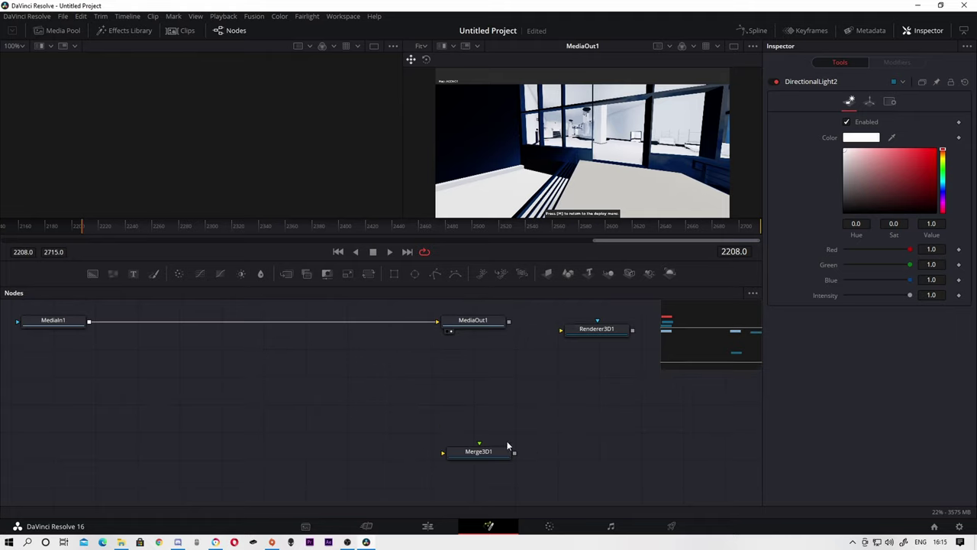
# - Line up Merge3D1 and Renderer3D1 beside the other nodes
pyautogui.moveTo(477, 451); pyautogui.dragTo(277, 312)
pyautogui.scroll(4, 296, 326)
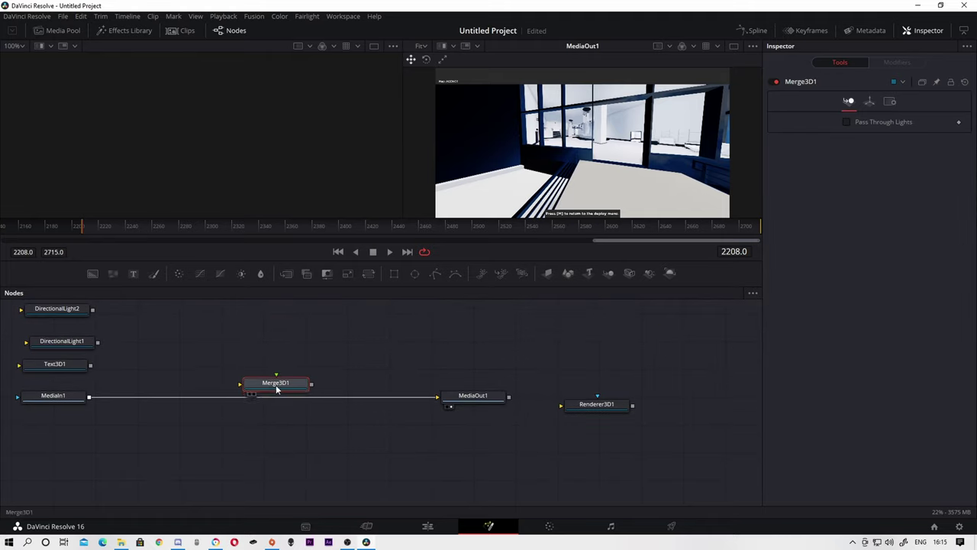
pyautogui.moveTo(276, 386); pyautogui.dragTo(277, 344)
pyautogui.moveTo(608, 410)
pyautogui.mouseDown()
pyautogui.moveTo(440, 323)
pyautogui.moveTo(465, 340)
pyautogui.mouseUp()
pyautogui.scroll(1, 441, 322)
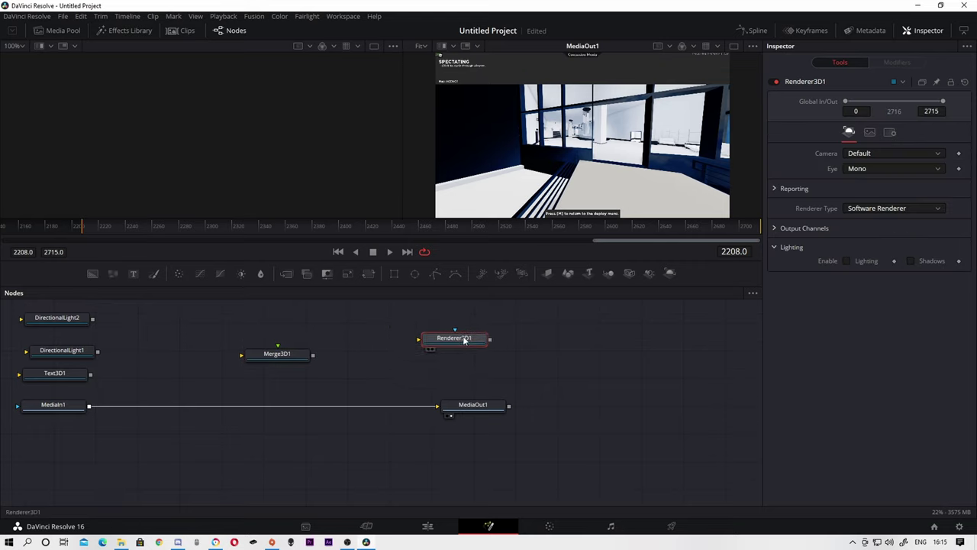
pyautogui.click(470, 473)
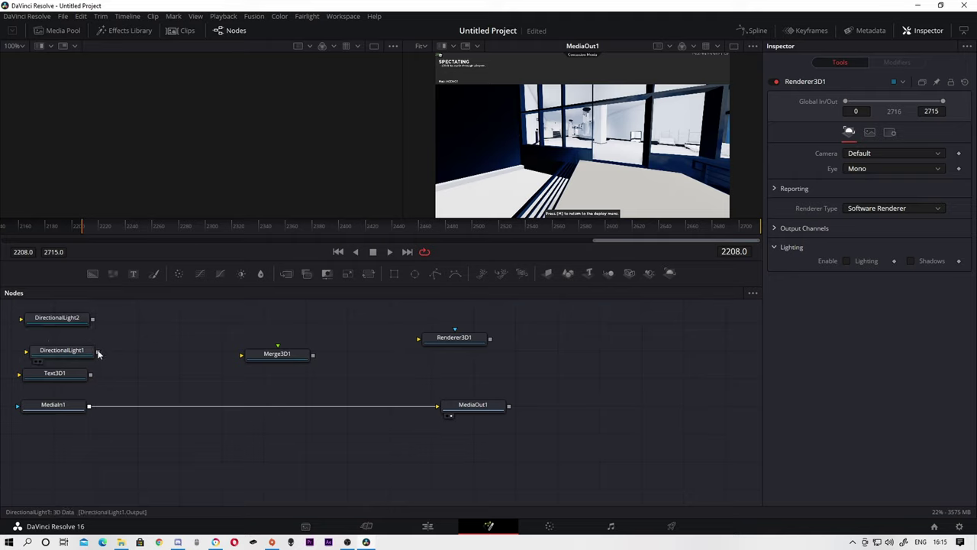
# - Wire DirectionalLight1, Text3D1 and DirectionalLight2 into Merge3D1, feeding Renderer3D1
pyautogui.moveTo(98, 351); pyautogui.dragTo(251, 365)
pyautogui.moveTo(91, 376); pyautogui.dragTo(98, 379)
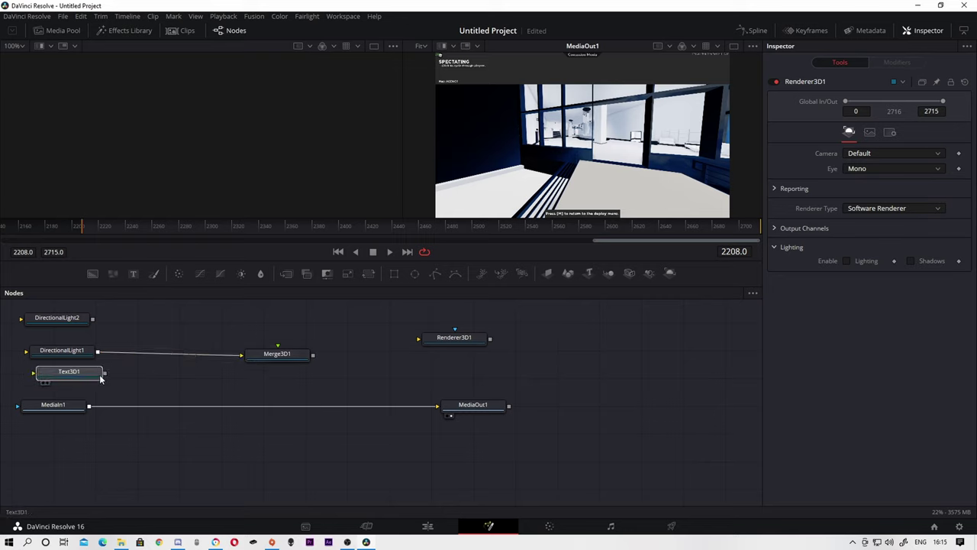
pyautogui.moveTo(200, 372); pyautogui.dragTo(276, 366)
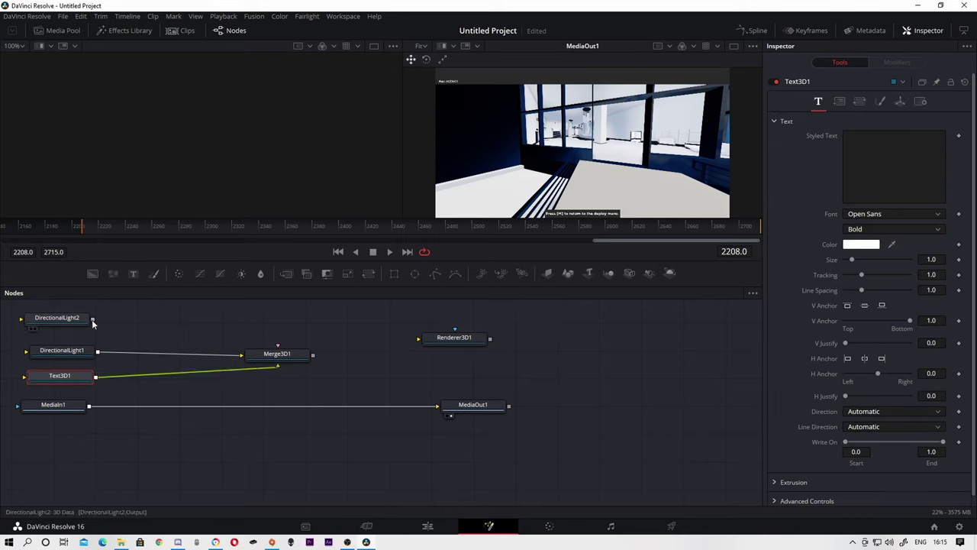
pyautogui.moveTo(93, 317)
pyautogui.mouseDown()
pyautogui.moveTo(322, 357)
pyautogui.moveTo(388, 357)
pyautogui.moveTo(419, 339)
pyautogui.moveTo(458, 343)
pyautogui.moveTo(474, 405)
pyautogui.mouseUp()
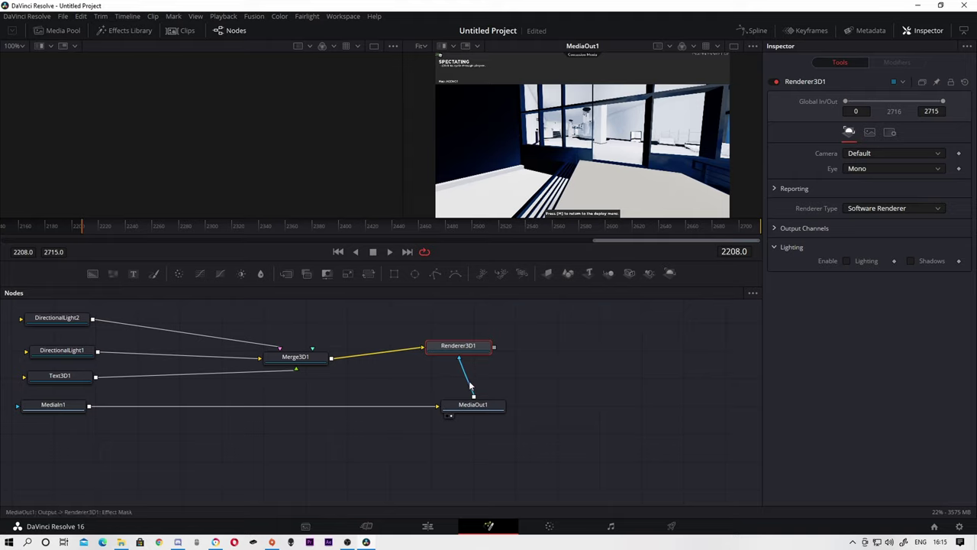
pyautogui.click(583, 404)
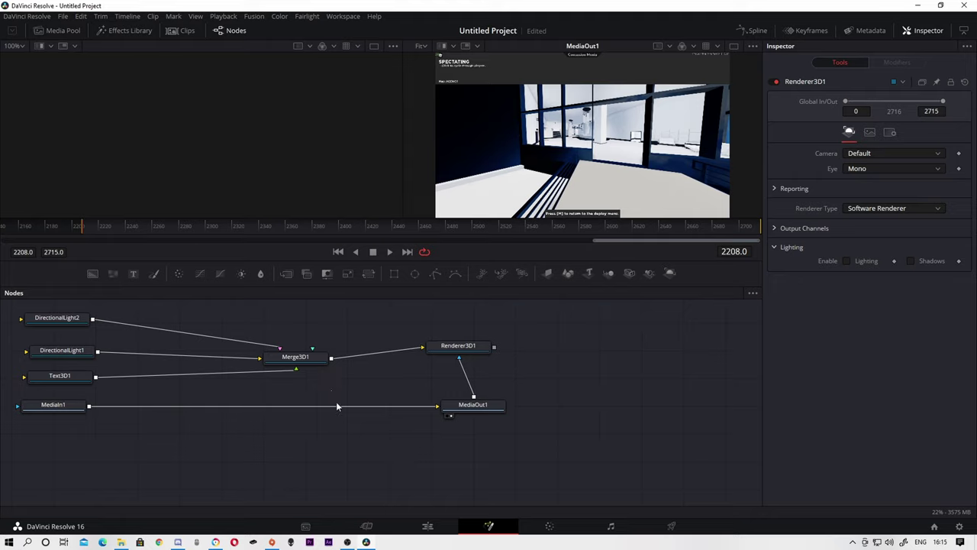
# - Add a Merge node to the composition from the tool search
pyautogui.hotkey('shift', 'space')
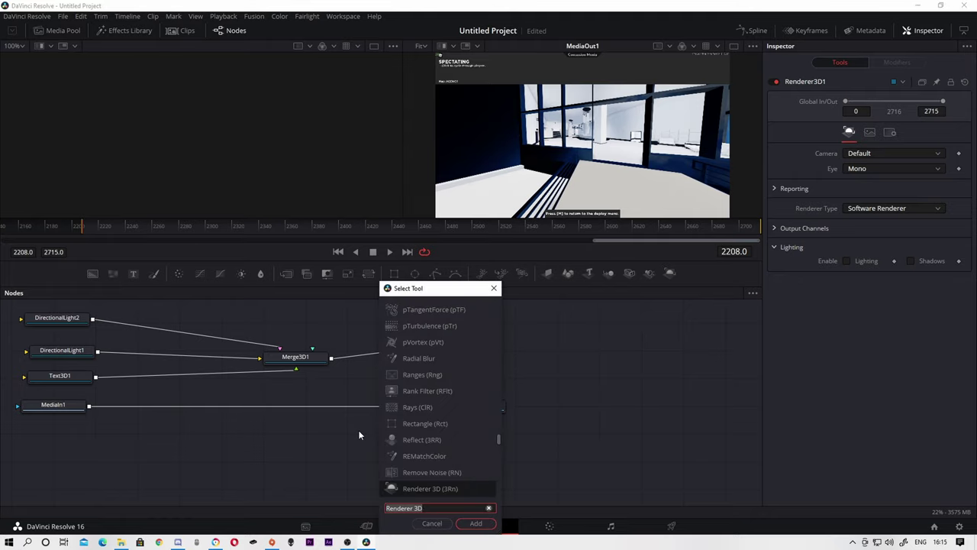
pyautogui.write('mer')
pyautogui.press('BackSpace')
pyautogui.press('BackSpace')
pyautogui.press('BackSpace')
pyautogui.write('Merge')
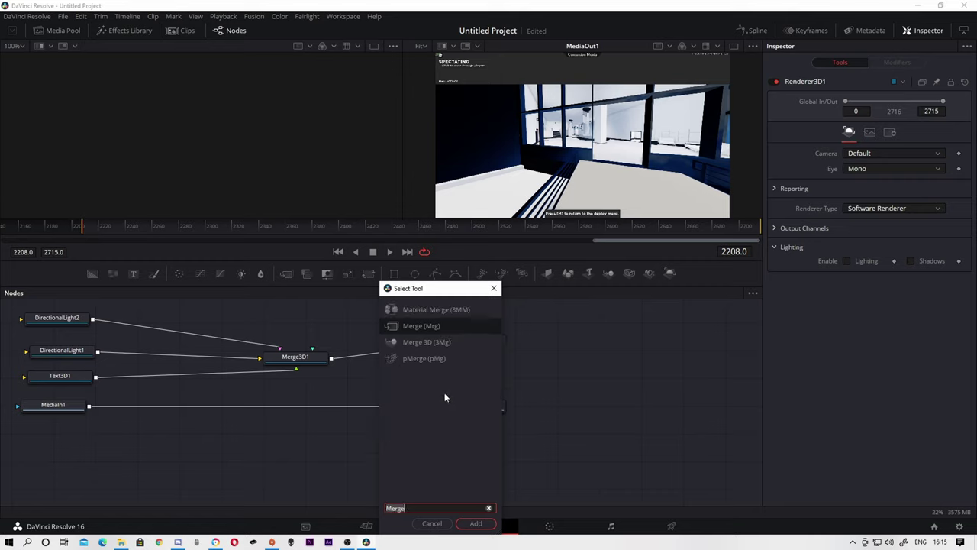
pyautogui.click(478, 524)
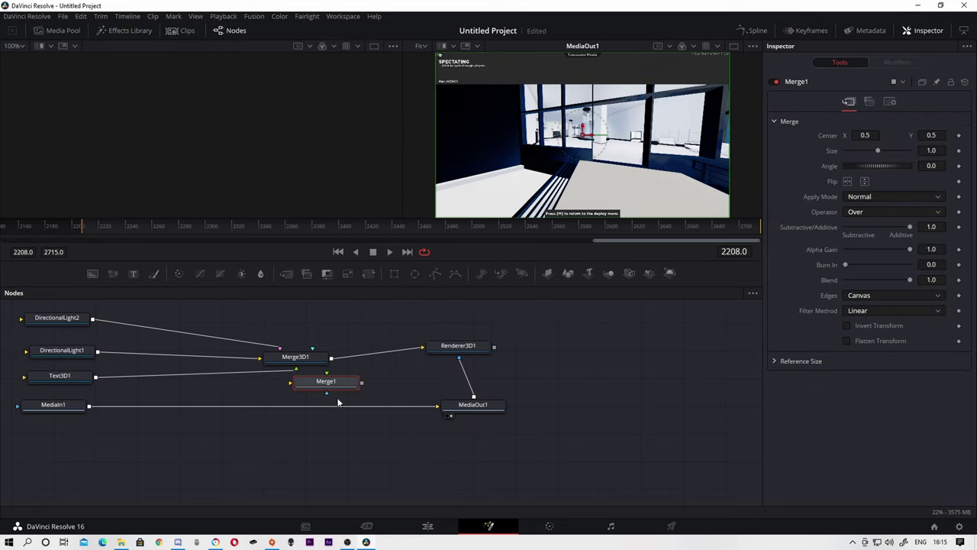
# - Insert Merge1 between MediaIn1 and MediaOut1 with Renderer3D1's output layered on top
pyautogui.moveTo(330, 386); pyautogui.dragTo(323, 410)
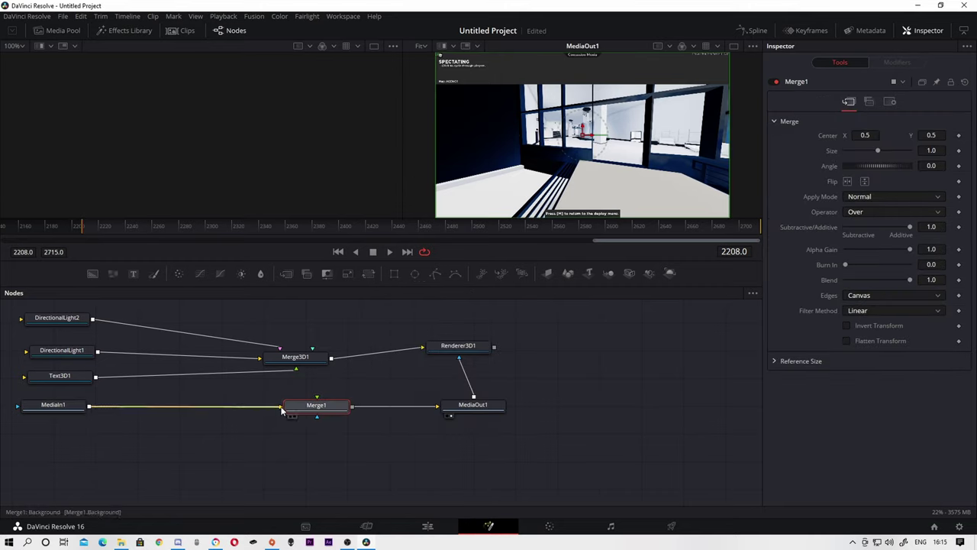
pyautogui.moveTo(435, 407)
pyautogui.mouseDown()
pyautogui.moveTo(370, 414)
pyautogui.moveTo(437, 407)
pyautogui.mouseUp()
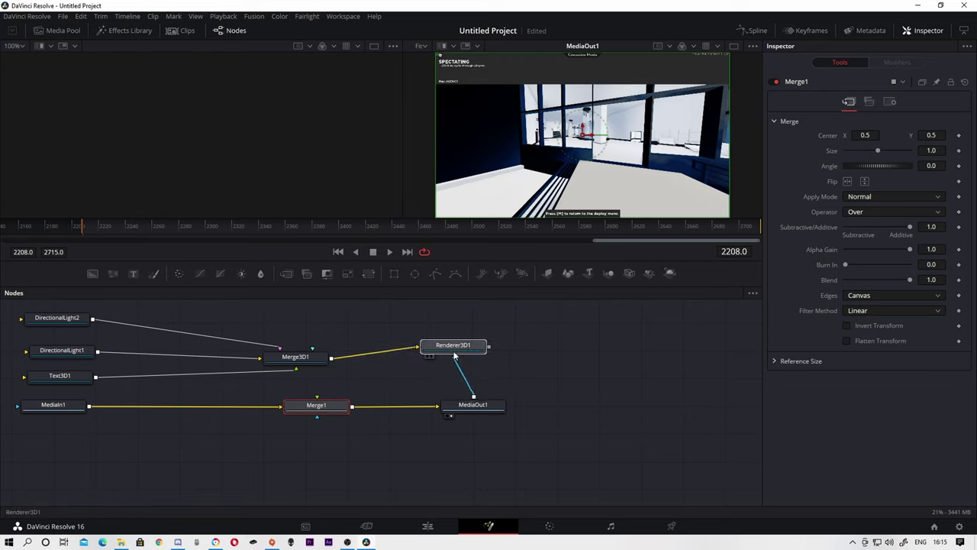
pyautogui.moveTo(458, 351); pyautogui.dragTo(380, 359)
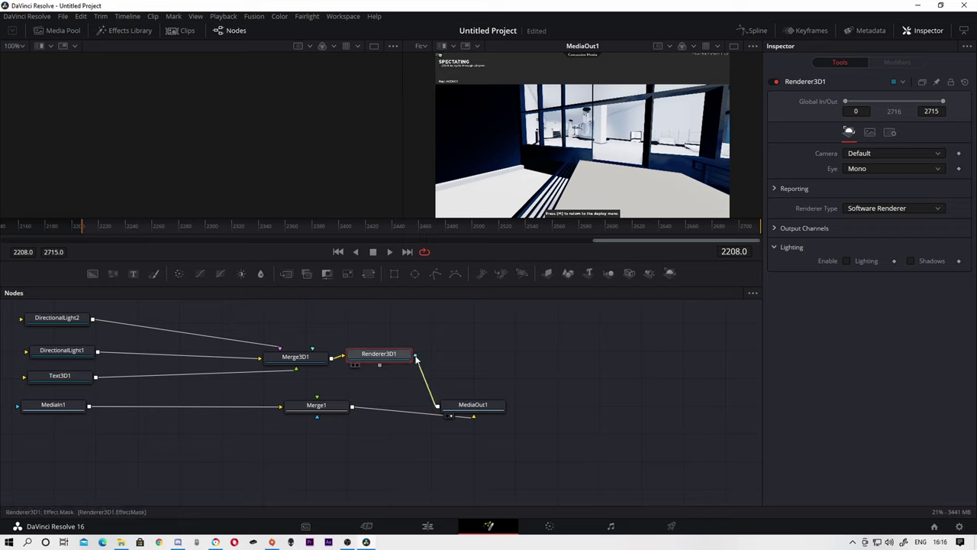
pyautogui.moveTo(388, 413); pyautogui.dragTo(438, 406)
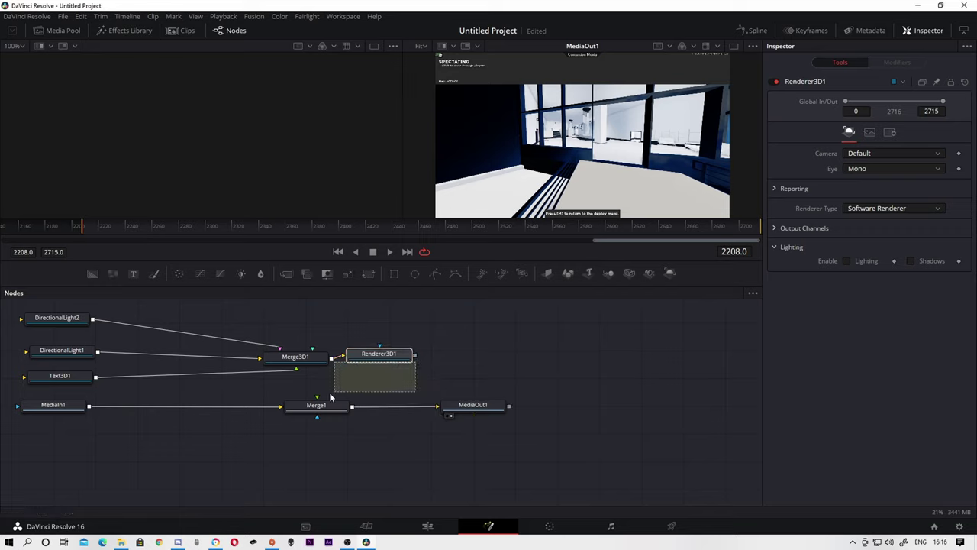
pyautogui.moveTo(416, 350)
pyautogui.mouseDown()
pyautogui.moveTo(263, 377)
pyautogui.moveTo(315, 405)
pyautogui.mouseUp()
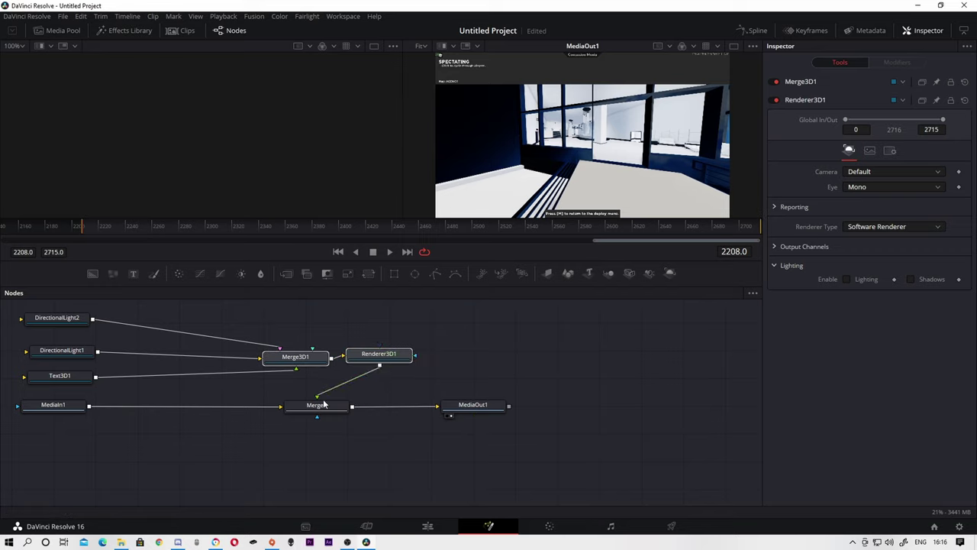
# - Review the DirectionalLight2, Text3D1 and Merge3D1 settings and scrub the composite preview
pyautogui.click(59, 319)
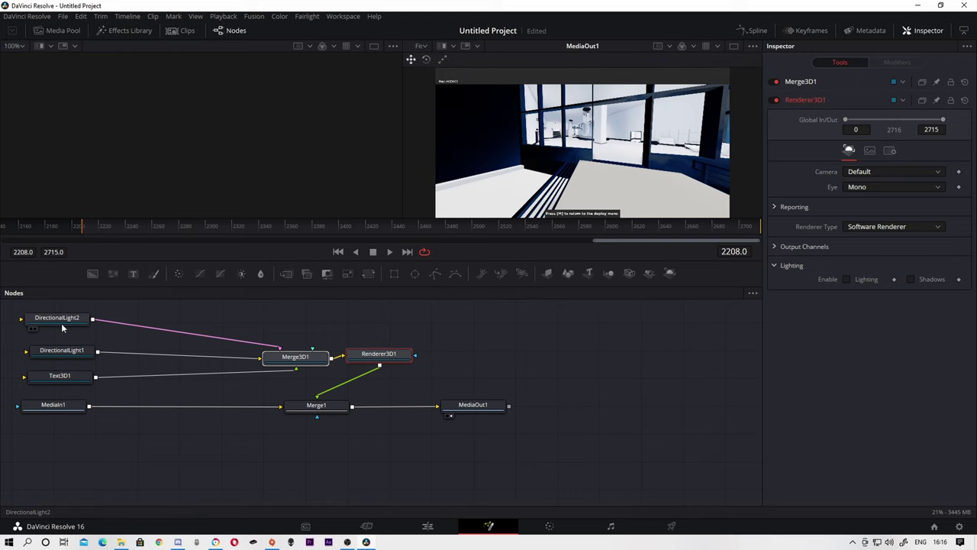
pyautogui.click(65, 386)
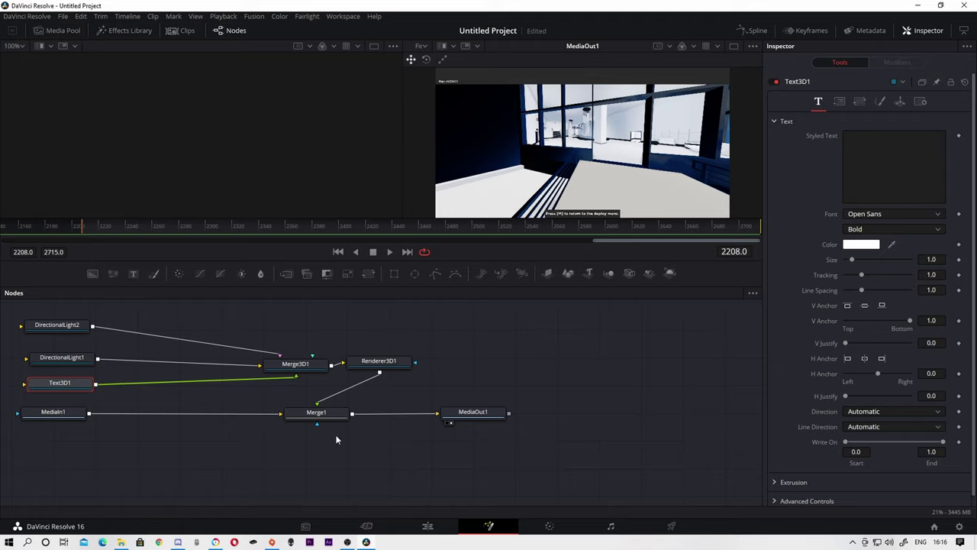
pyautogui.click(287, 366)
pyautogui.click(64, 391)
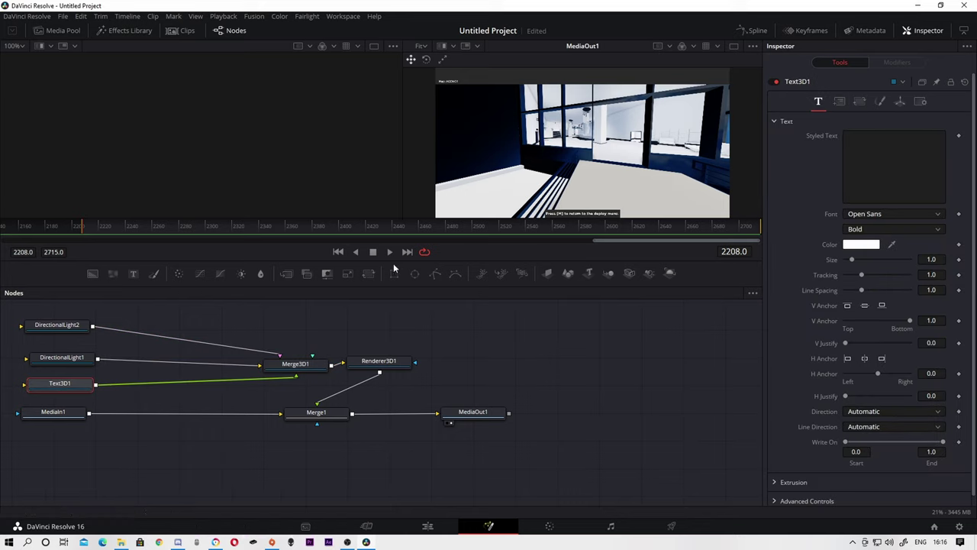
pyautogui.moveTo(92, 228); pyautogui.dragTo(127, 232)
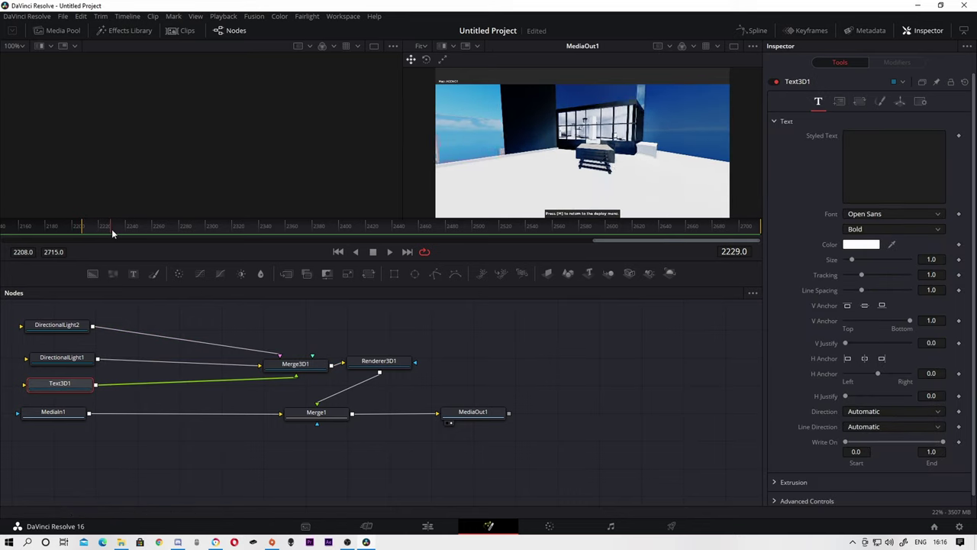
pyautogui.moveTo(127, 232); pyautogui.dragTo(120, 226)
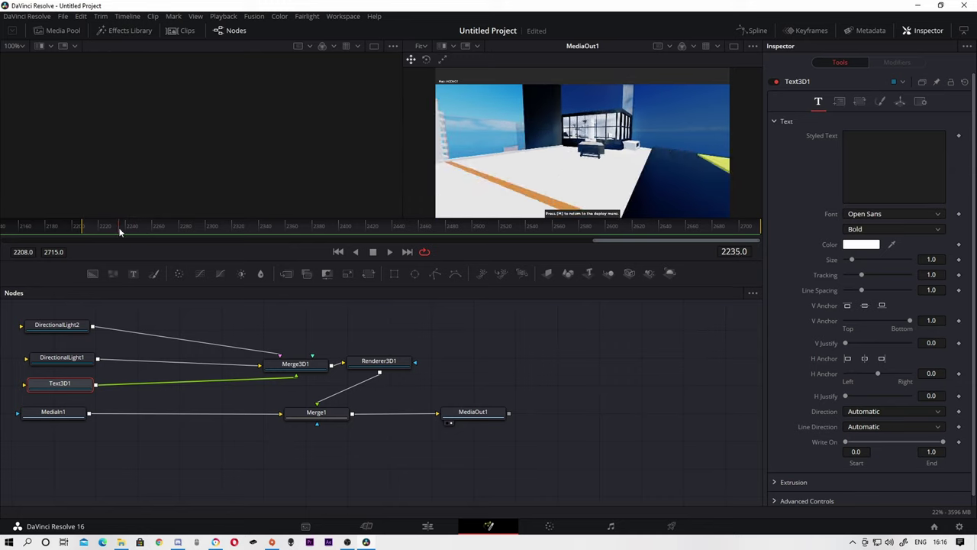
pyautogui.click(438, 524)
pyautogui.moveTo(367, 262); pyautogui.dragTo(366, 264)
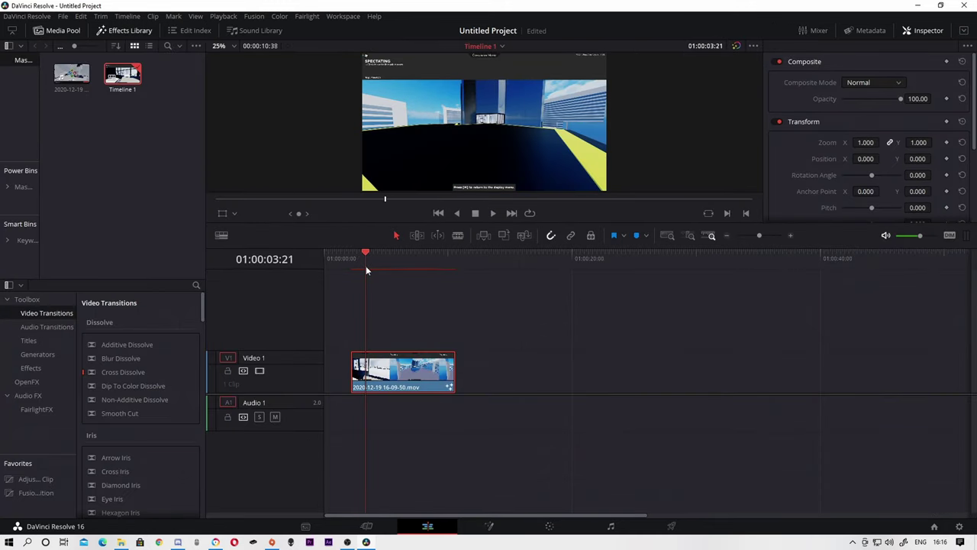
pyautogui.click(457, 235)
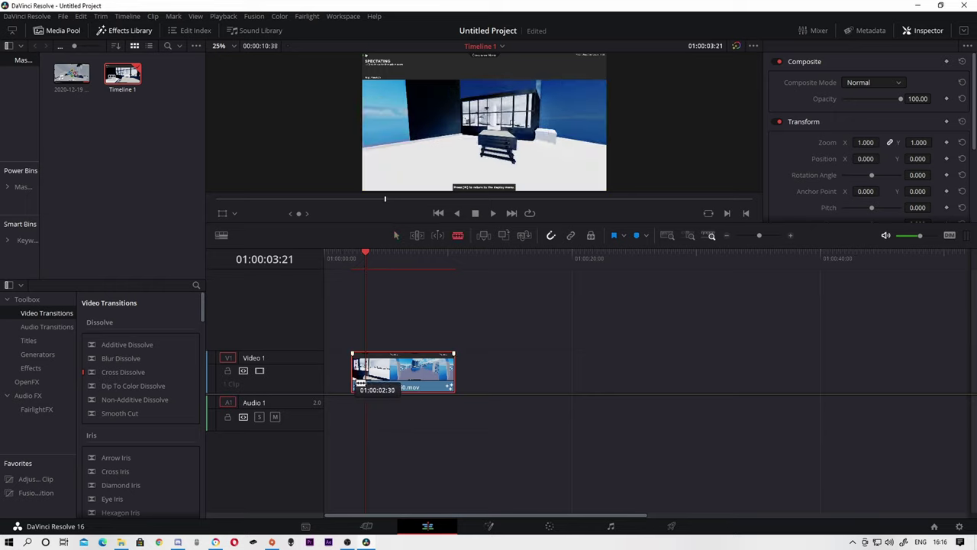
pyautogui.click(359, 383)
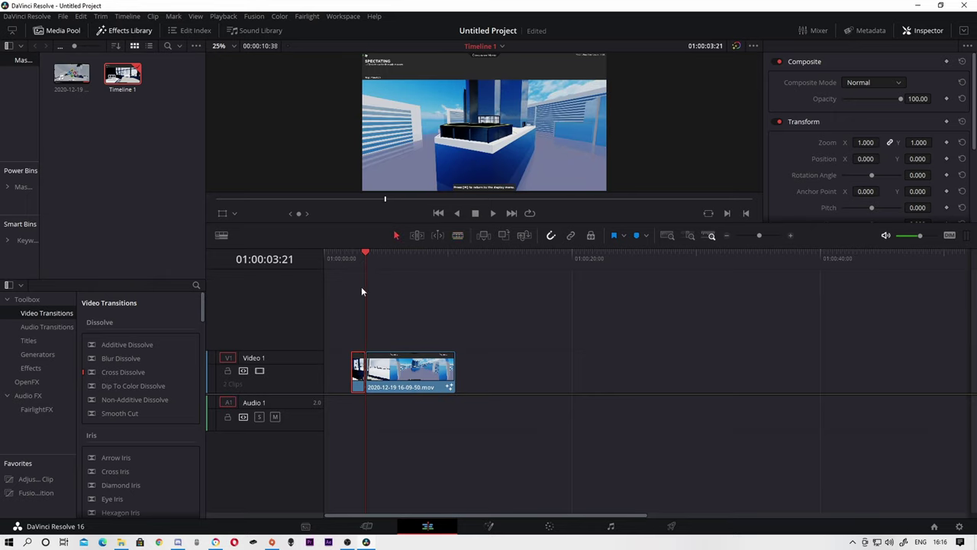
pyautogui.click(373, 374)
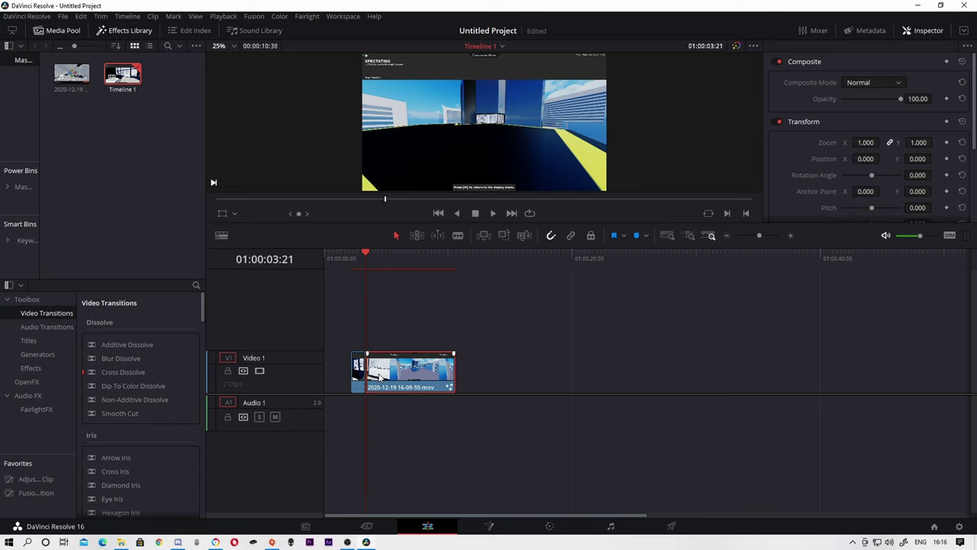
pyautogui.click(356, 378)
pyautogui.click(491, 527)
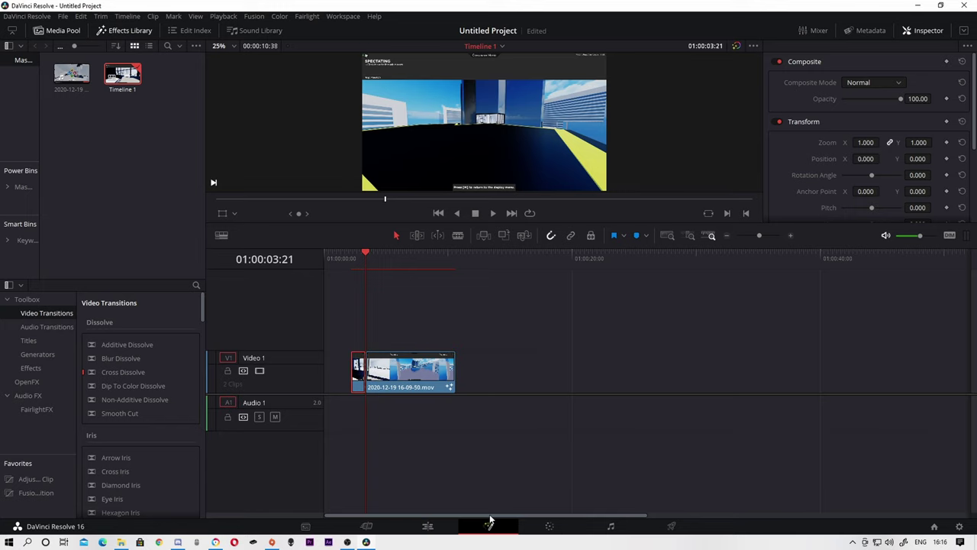
pyautogui.moveTo(546, 438); pyautogui.dragTo(21, 324)
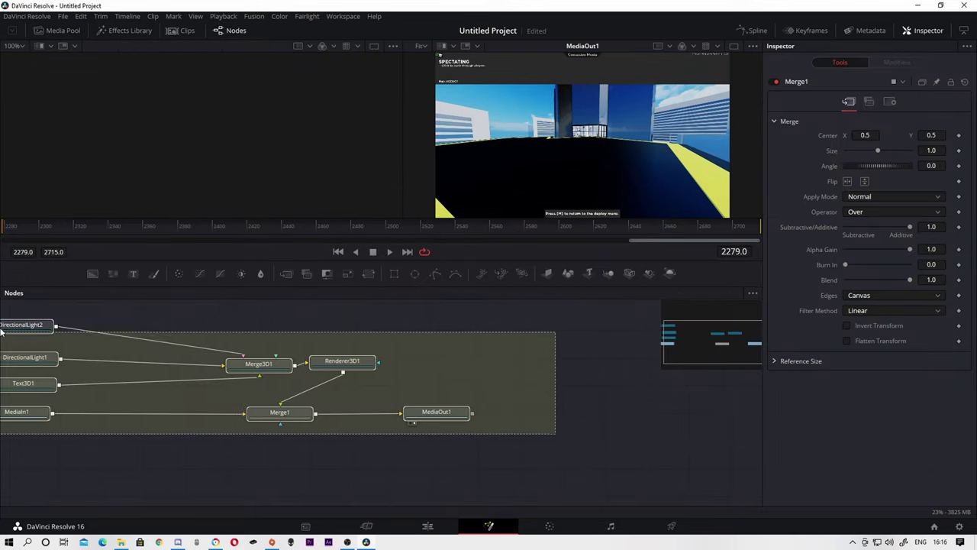
pyautogui.rightClick(20, 324)
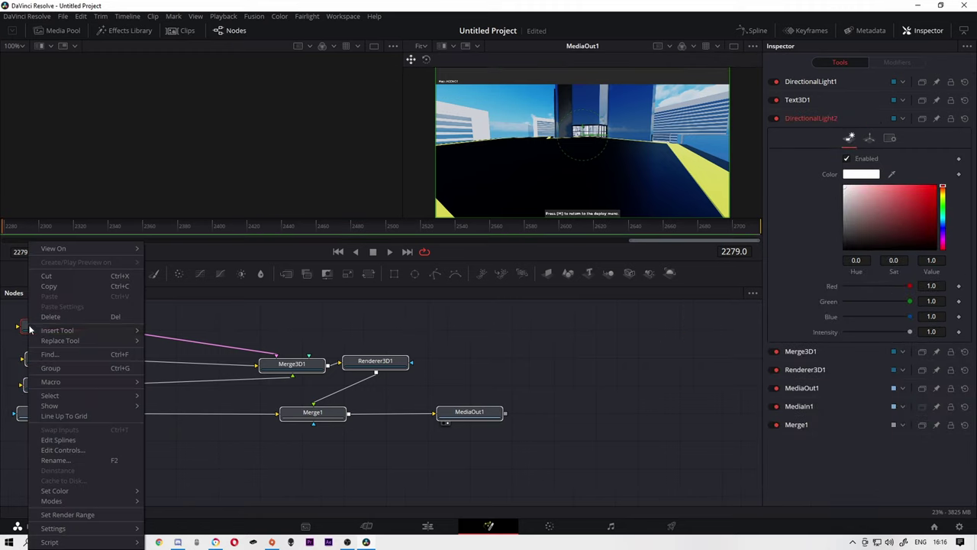
pyautogui.click(56, 290)
pyautogui.click(428, 526)
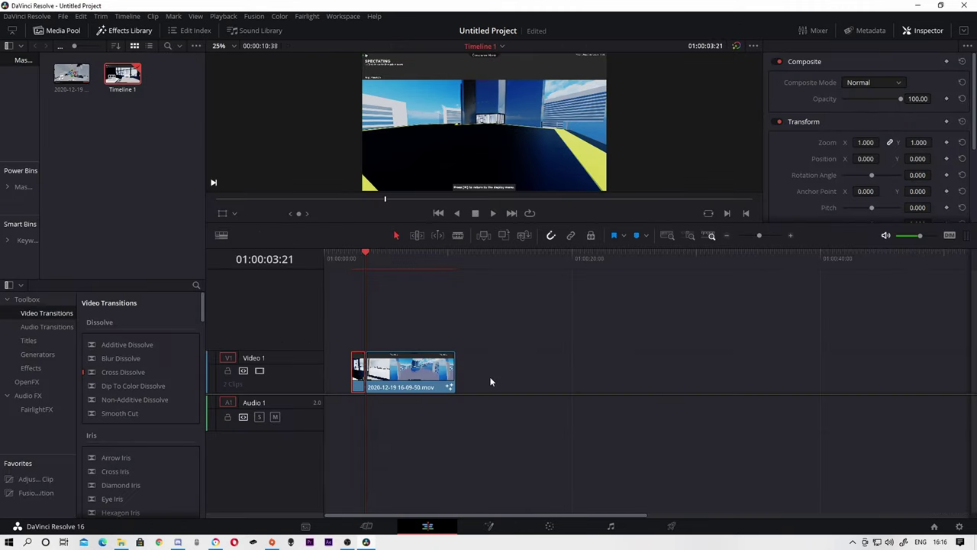
pyautogui.click(420, 372)
pyautogui.click(489, 526)
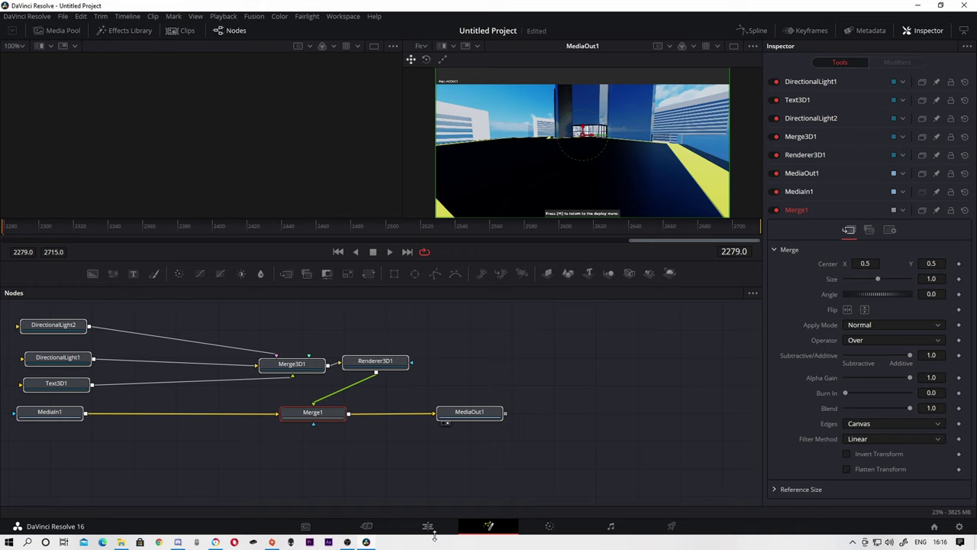
pyautogui.click(429, 528)
pyautogui.click(383, 259)
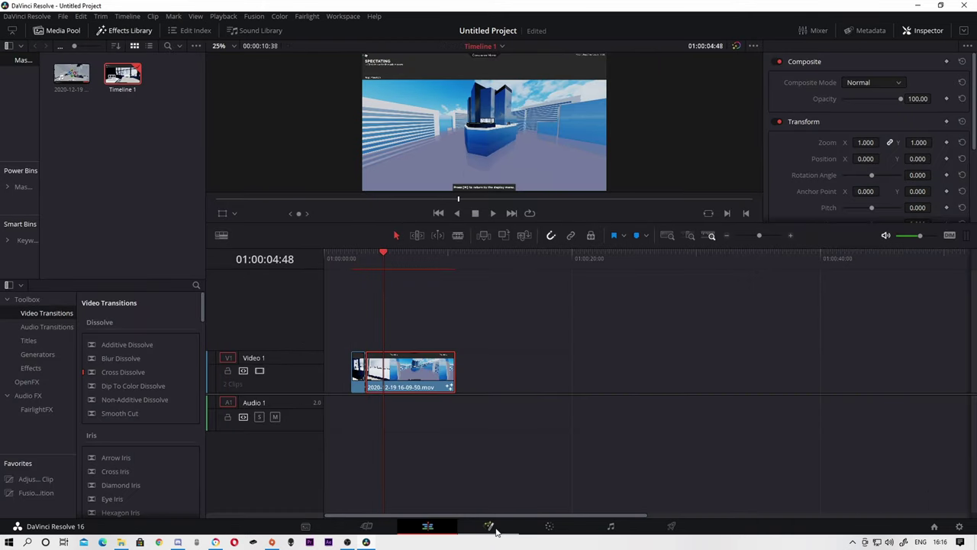
pyautogui.click(489, 526)
pyautogui.click(427, 526)
pyautogui.click(366, 259)
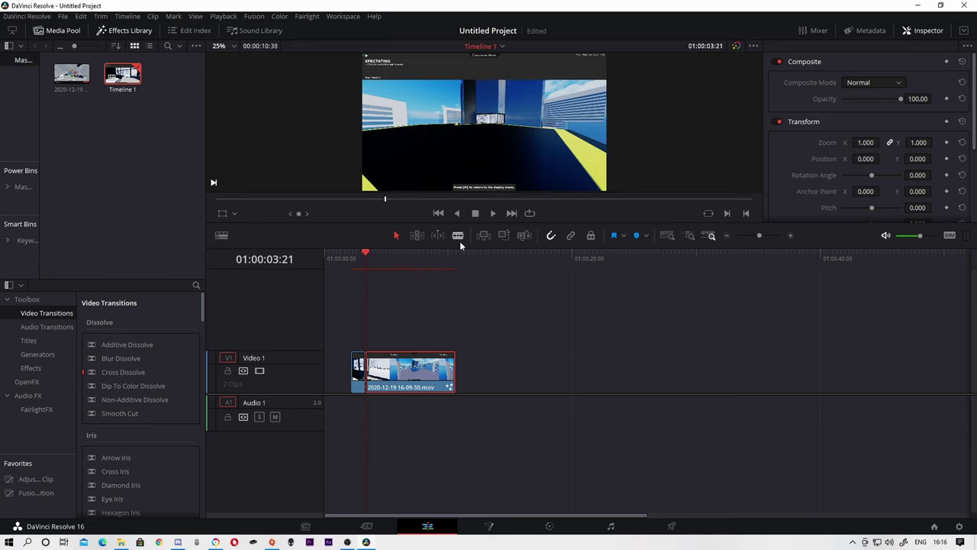
pyautogui.moveTo(460, 245); pyautogui.dragTo(479, 428)
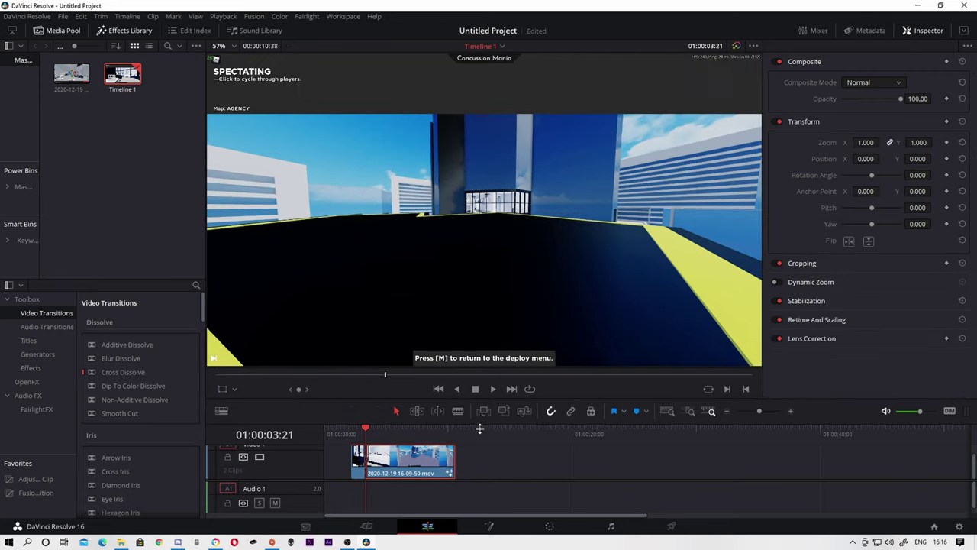
pyautogui.click(489, 525)
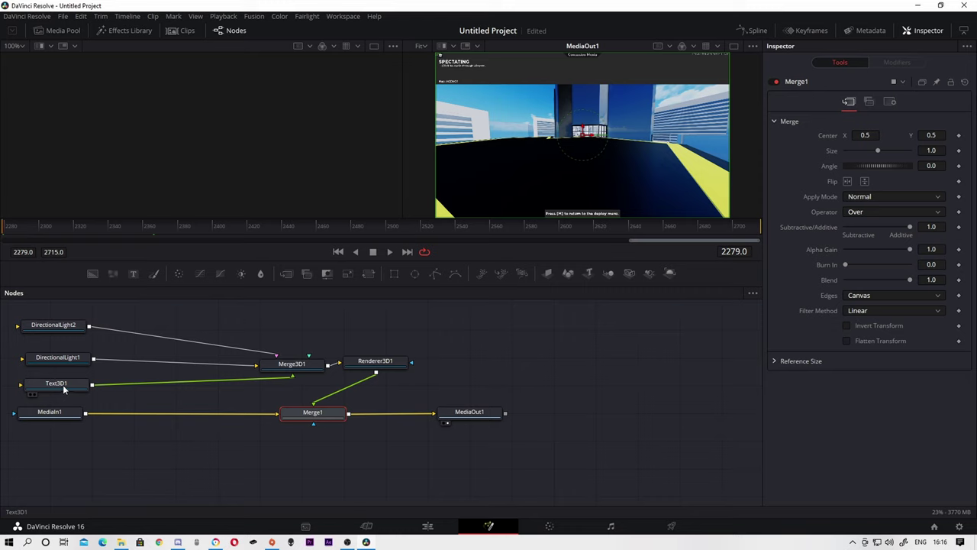
# - Set Text3D1's Styled Text to WELCOME and drag its Size down to 0.47
pyautogui.click(62, 385)
pyautogui.click(894, 164)
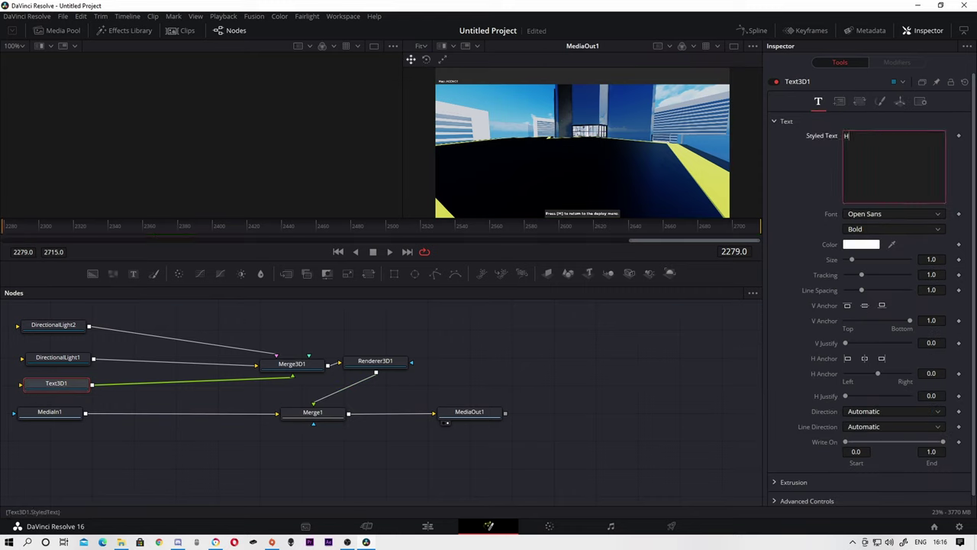
pyautogui.write('HI THERE')
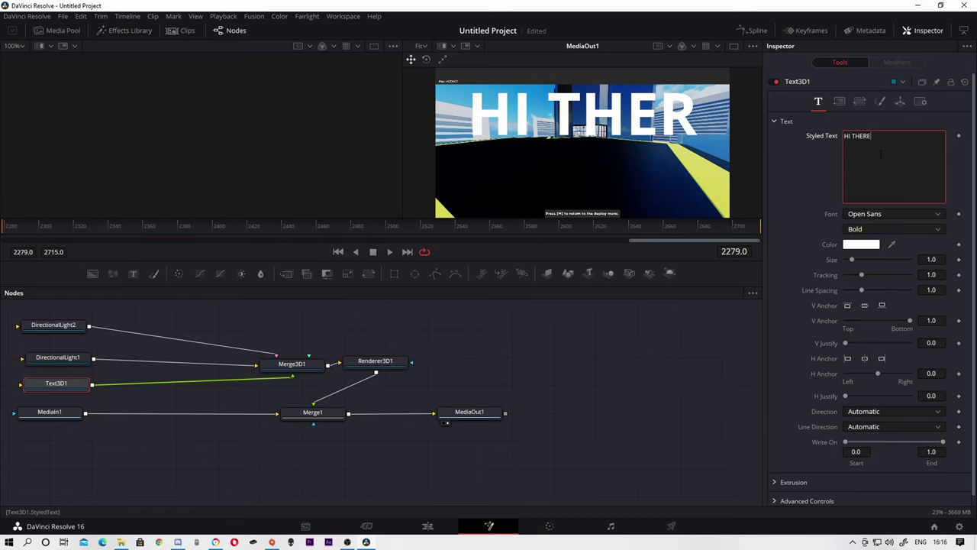
pyautogui.press('BackSpace')
pyautogui.press('BackSpace')
pyautogui.press('BackSpace')
pyautogui.press('BackSpace')
pyautogui.press('BackSpace')
pyautogui.press('BackSpace')
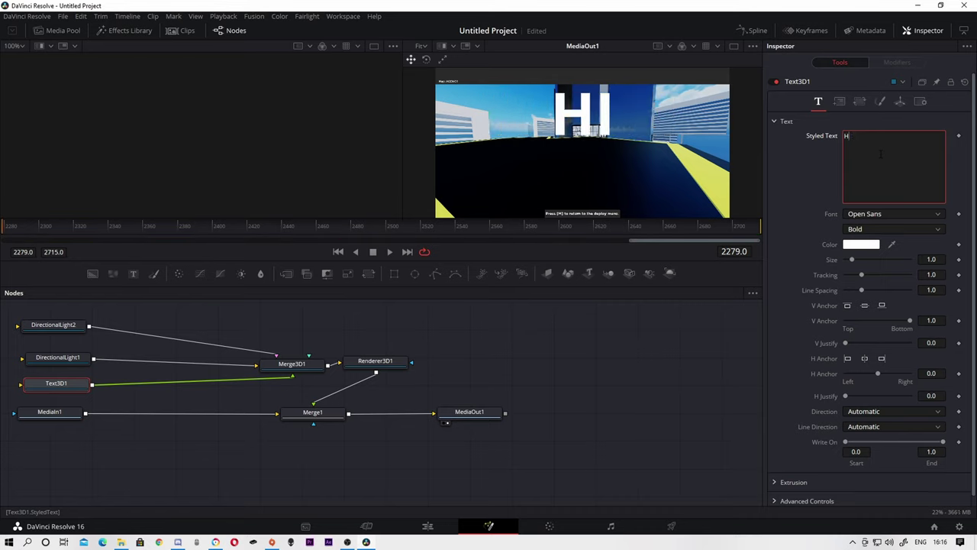
pyautogui.press('BackSpace')
pyautogui.press('BackSpace')
pyautogui.write('YOURB')
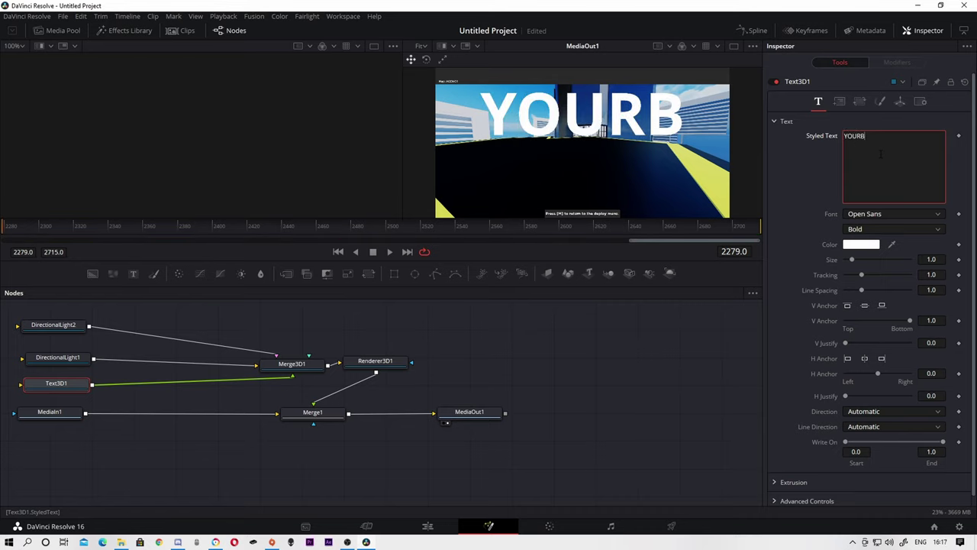
pyautogui.write('OYWAVES')
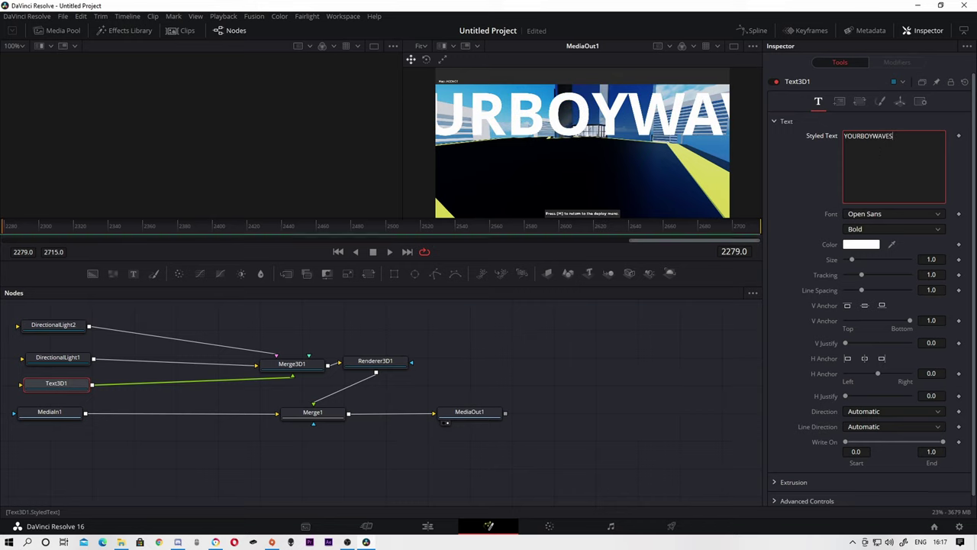
pyautogui.moveTo(852, 260); pyautogui.dragTo(848, 263)
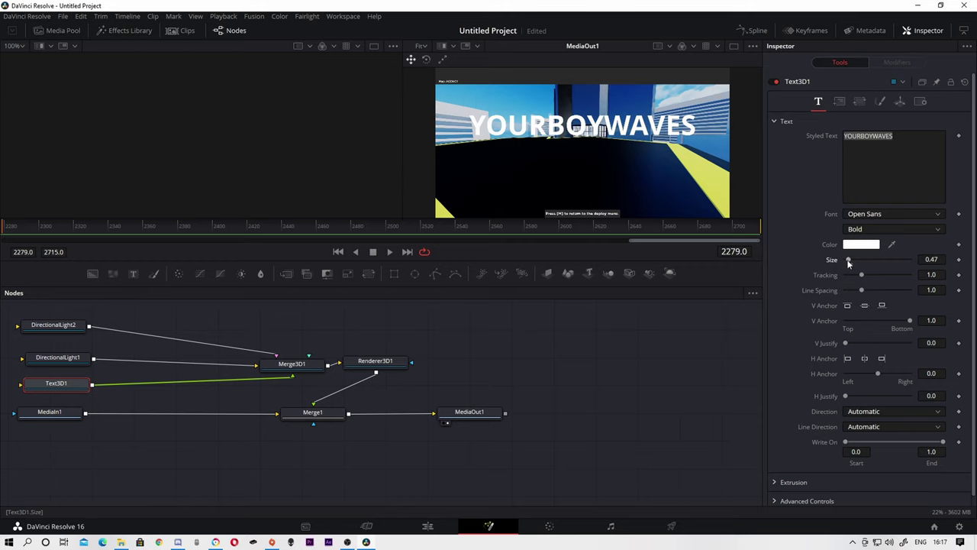
pyautogui.write('W')
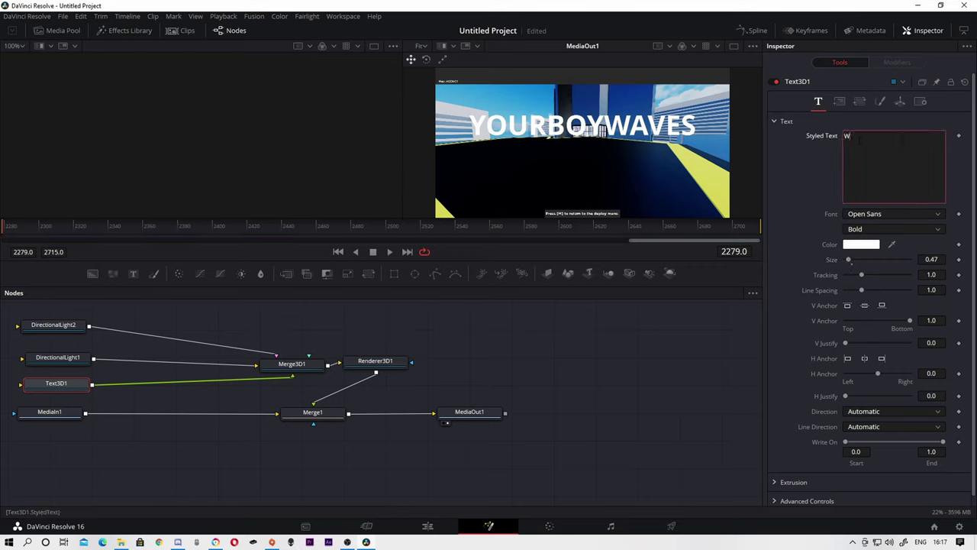
pyautogui.write('ECLO')
pyautogui.press('BackSpace')
pyautogui.press('BackSpace')
pyautogui.press('BackSpace')
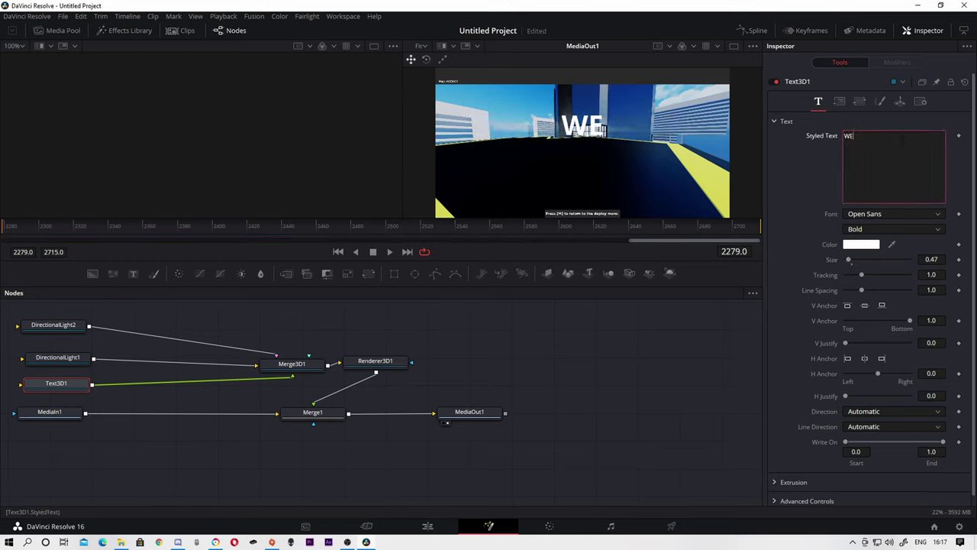
pyautogui.write('LCOME')
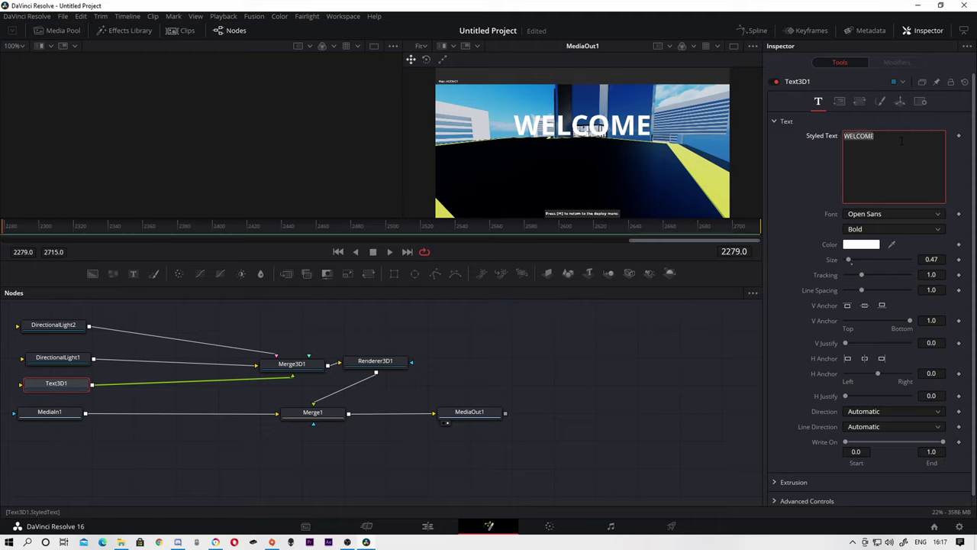
# - Change the Text3D1 font to Evogria
pyautogui.click(868, 214)
pyautogui.scroll(-3, 904, 323)
pyautogui.scroll(-2, 898, 315)
pyautogui.scroll(-2, 894, 315)
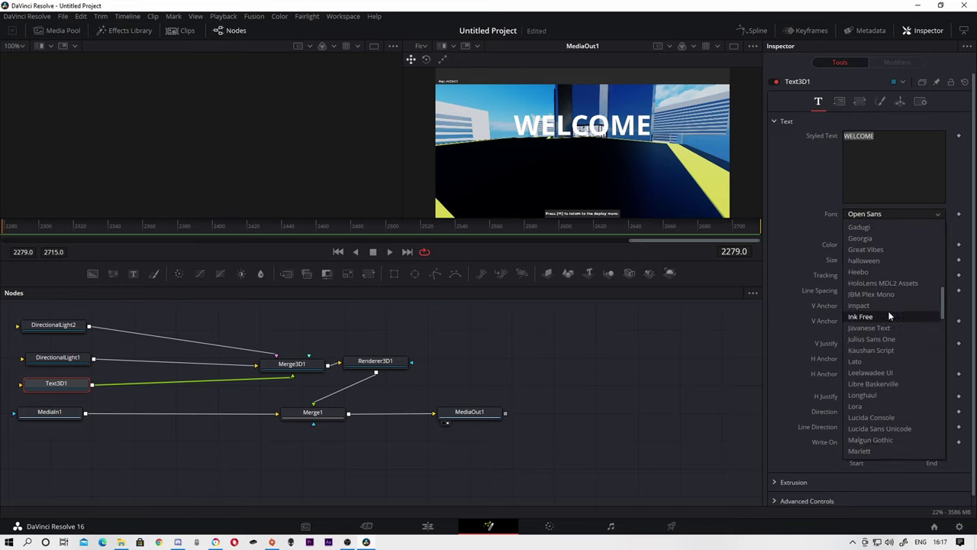
pyautogui.scroll(6, 890, 315)
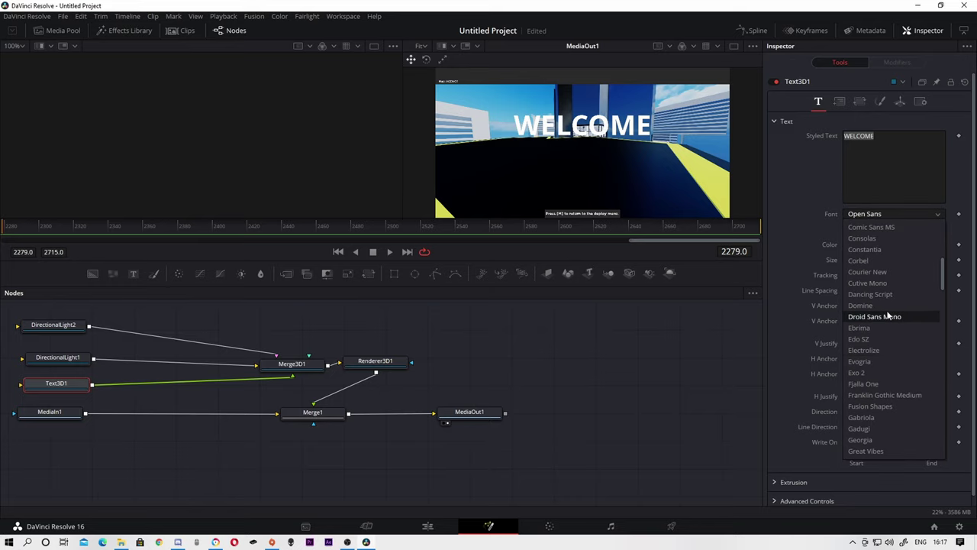
pyautogui.click(873, 361)
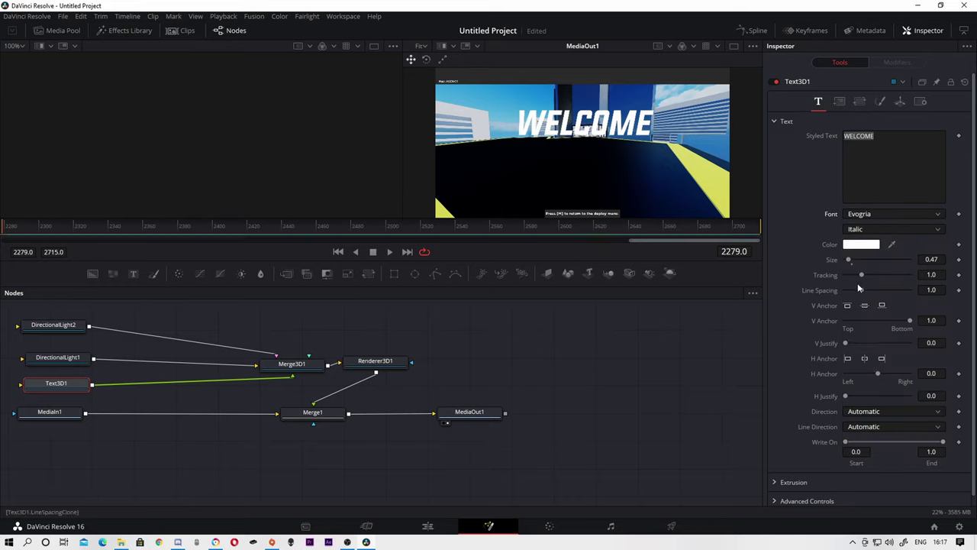
# - Expand the Extrusion and Advanced Controls sections in the Text3D1 Inspector
pyautogui.scroll(-1, 839, 344)
pyautogui.click(774, 469)
pyautogui.scroll(-2, 777, 467)
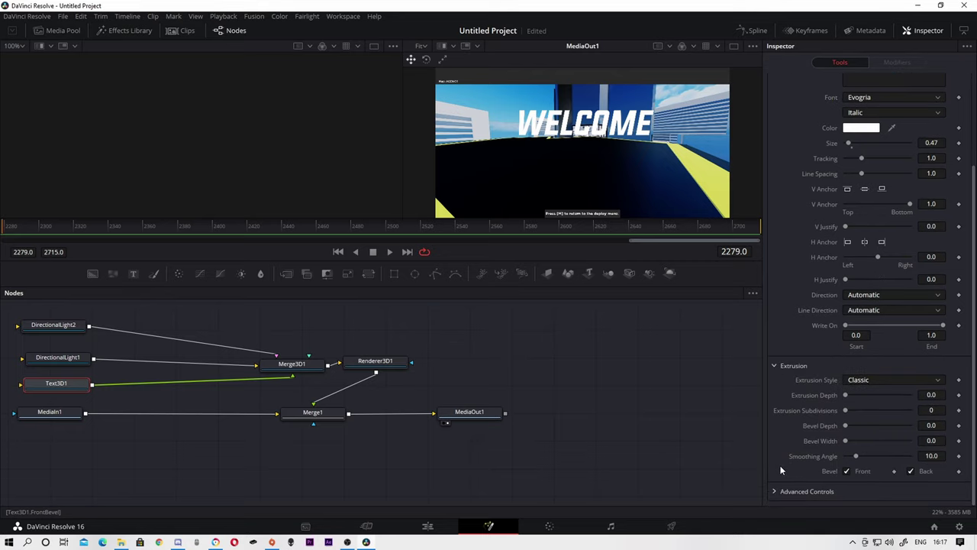
pyautogui.click(776, 491)
pyautogui.scroll(-2, 786, 477)
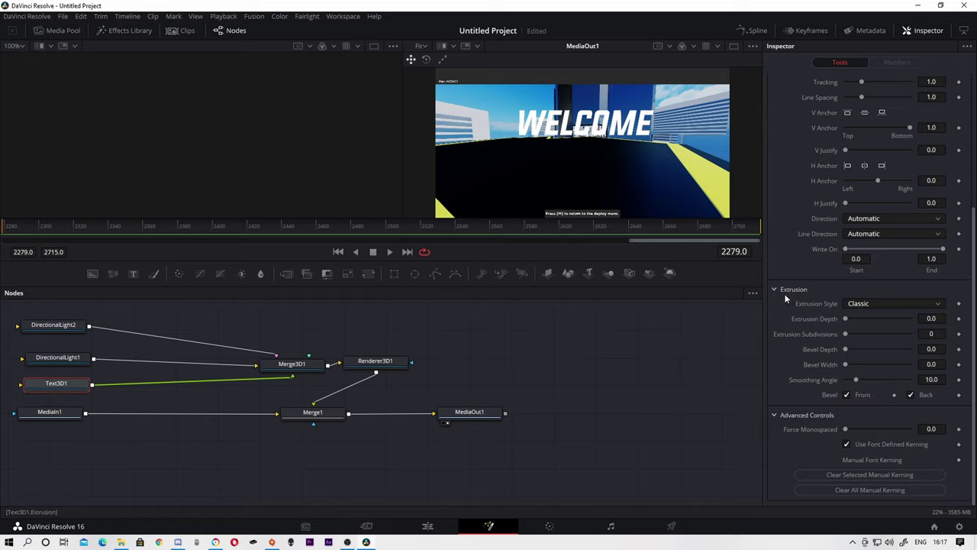
pyautogui.scroll(3, 798, 323)
pyautogui.scroll(2, 804, 327)
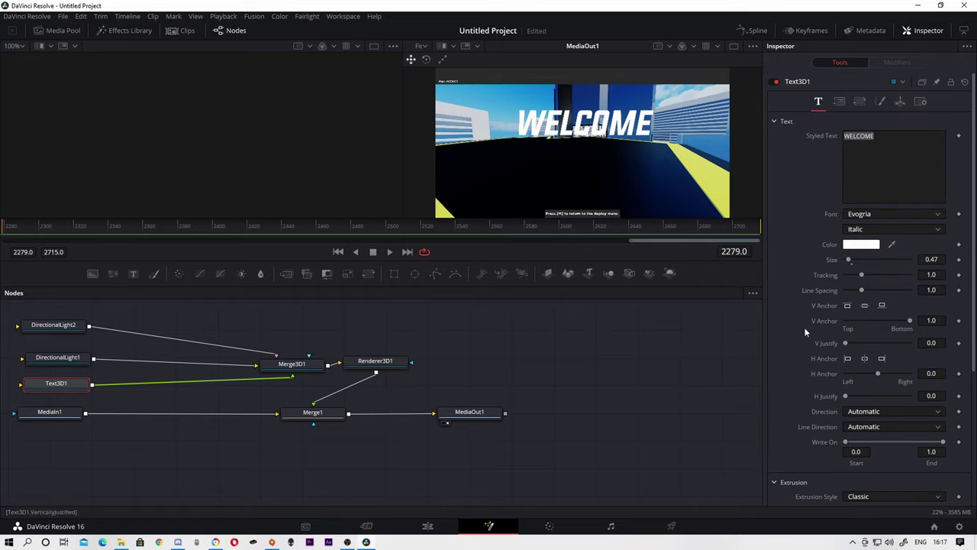
# - Look through the Layout, Transform, Shading and 3D tabs before returning to Text
pyautogui.click(840, 102)
pyautogui.click(858, 102)
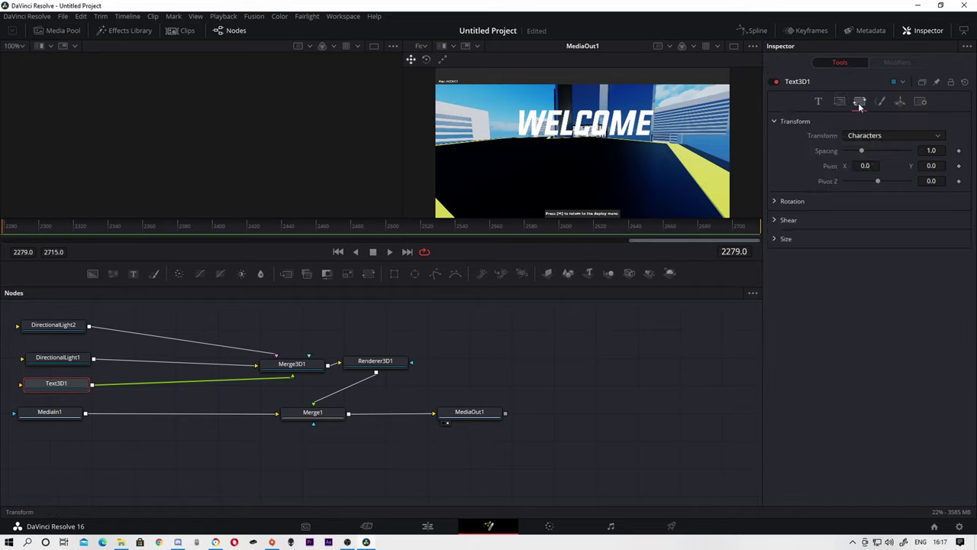
pyautogui.click(883, 100)
pyautogui.click(901, 102)
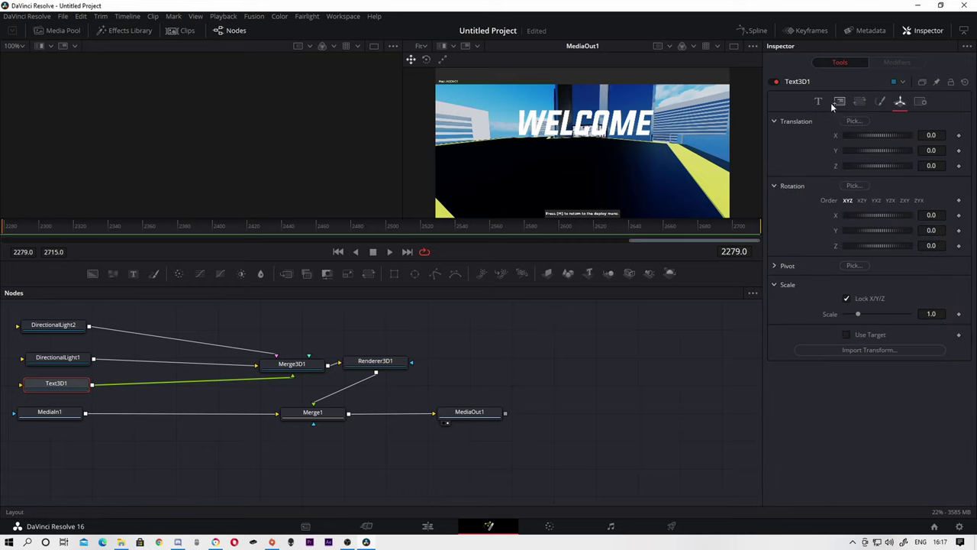
pyautogui.click(818, 102)
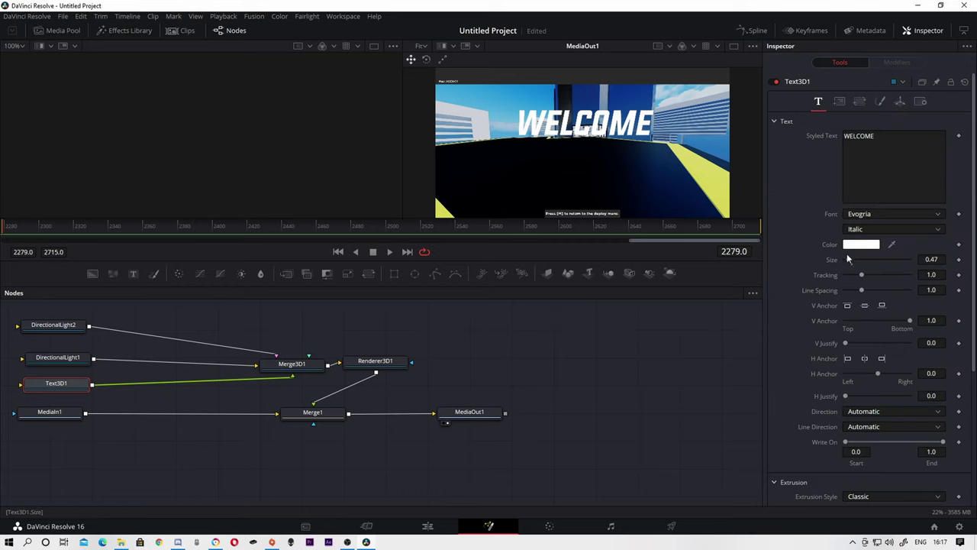
# - Raise the WELCOME title's Size to 0.87, keeping Direction at Automatic
pyautogui.moveTo(854, 265)
pyautogui.mouseDown()
pyautogui.moveTo(861, 261)
pyautogui.moveTo(848, 260)
pyautogui.mouseUp()
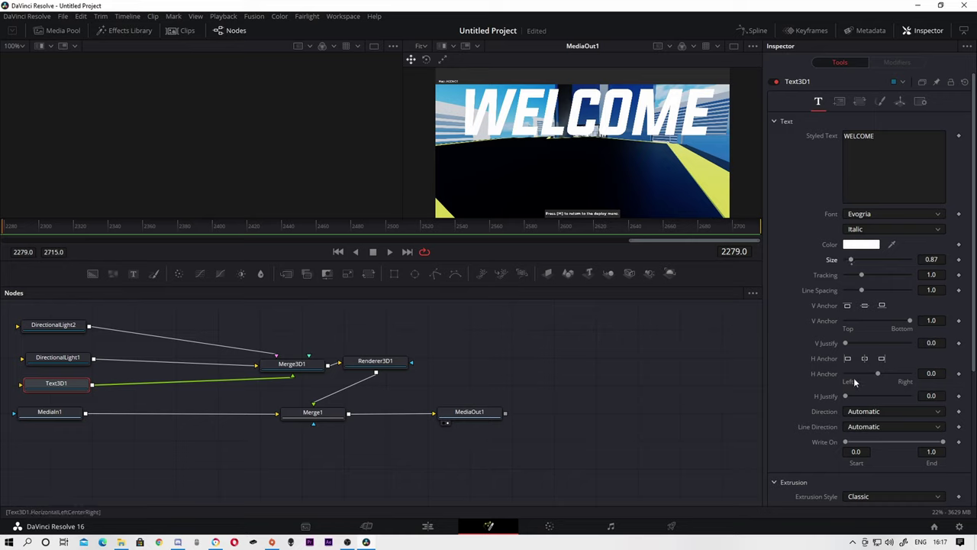
pyautogui.scroll(-4, 854, 379)
pyautogui.click(860, 293)
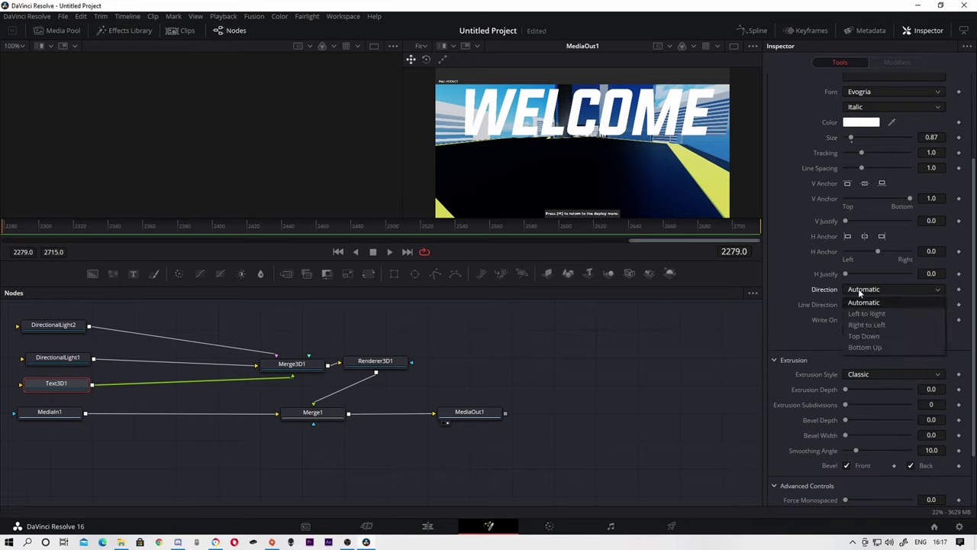
pyautogui.click(868, 303)
pyautogui.scroll(-2, 854, 388)
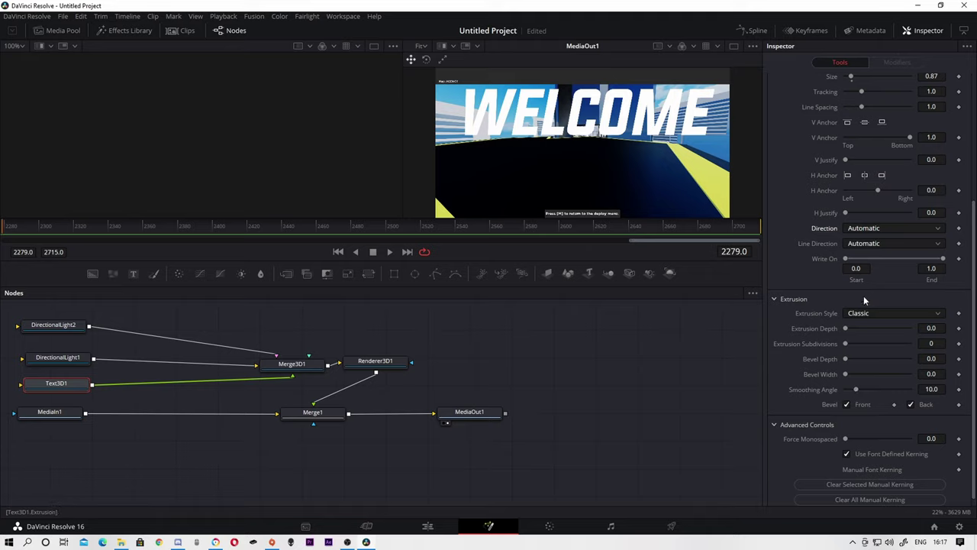
pyautogui.scroll(4, 862, 320)
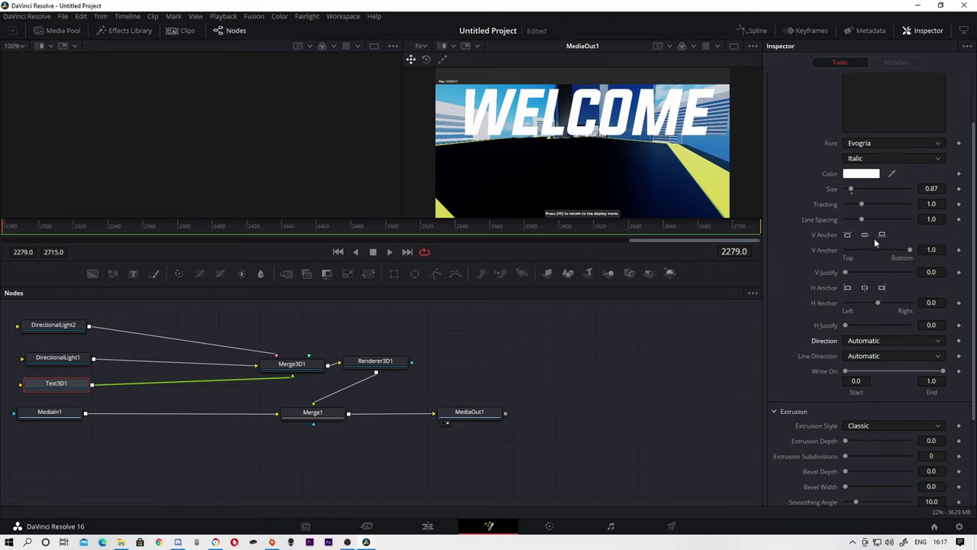
pyautogui.scroll(2, 874, 238)
# - Open Text3D1's Text settings and keep the Classic extrusion style
pyautogui.click(839, 102)
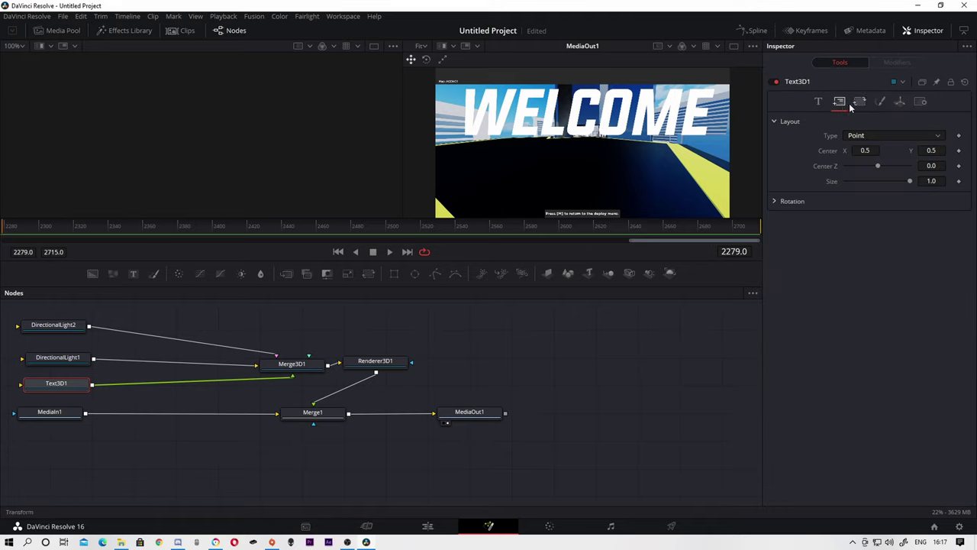
pyautogui.click(858, 104)
pyautogui.click(839, 103)
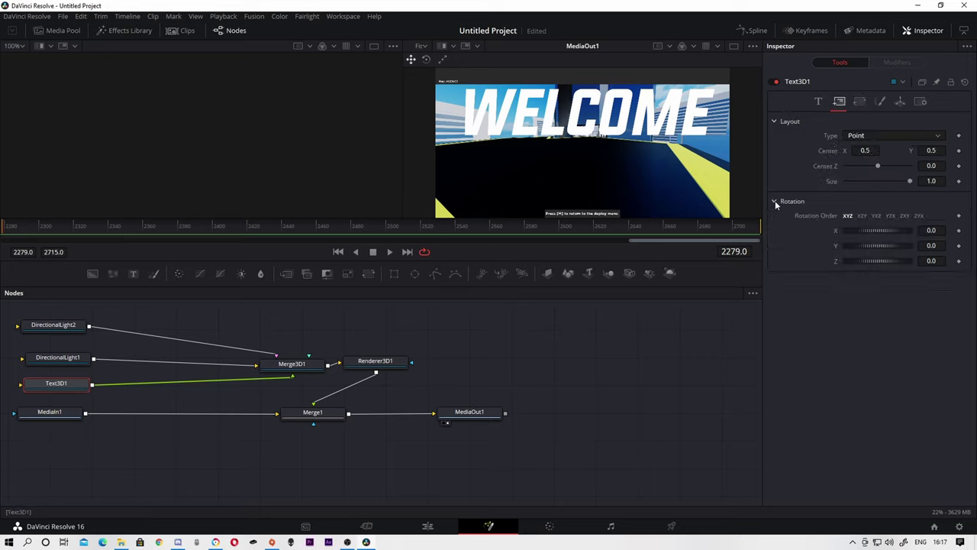
pyautogui.click(820, 103)
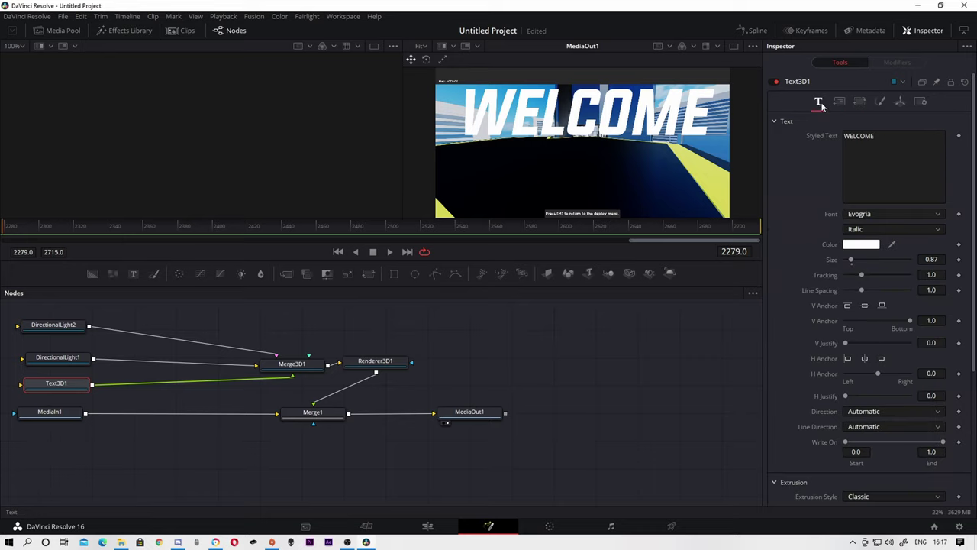
pyautogui.scroll(-1, 856, 327)
pyautogui.scroll(-2, 863, 321)
pyautogui.click(866, 321)
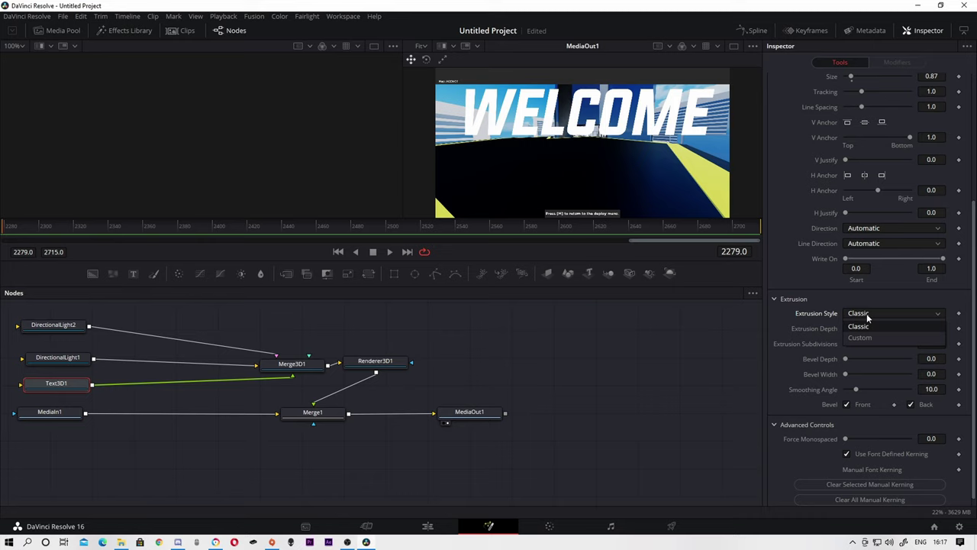
pyautogui.click(878, 325)
# - Reset WELCOME's tracking to 1.0 and keep text direction on Automatic
pyautogui.scroll(-1, 879, 324)
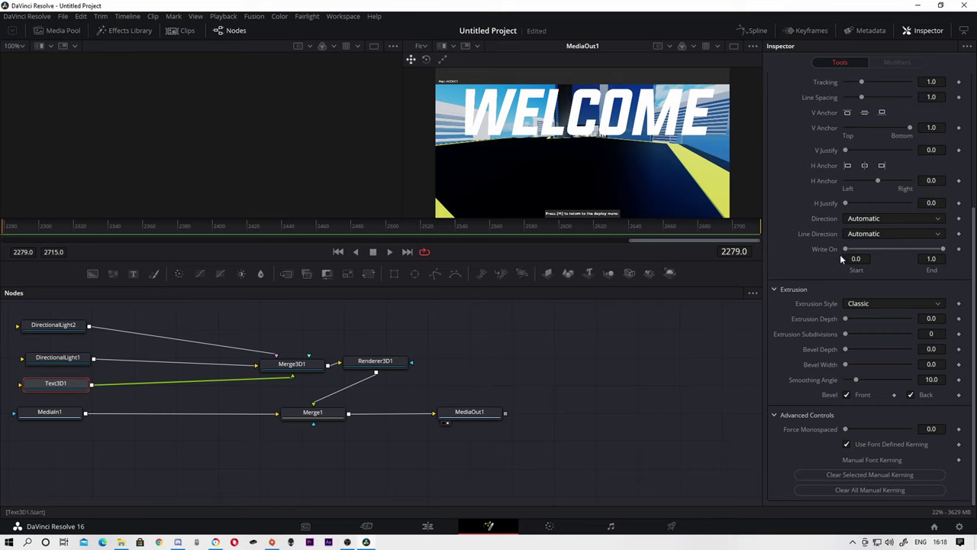
pyautogui.scroll(5, 840, 255)
pyautogui.moveTo(862, 266); pyautogui.dragTo(860, 266)
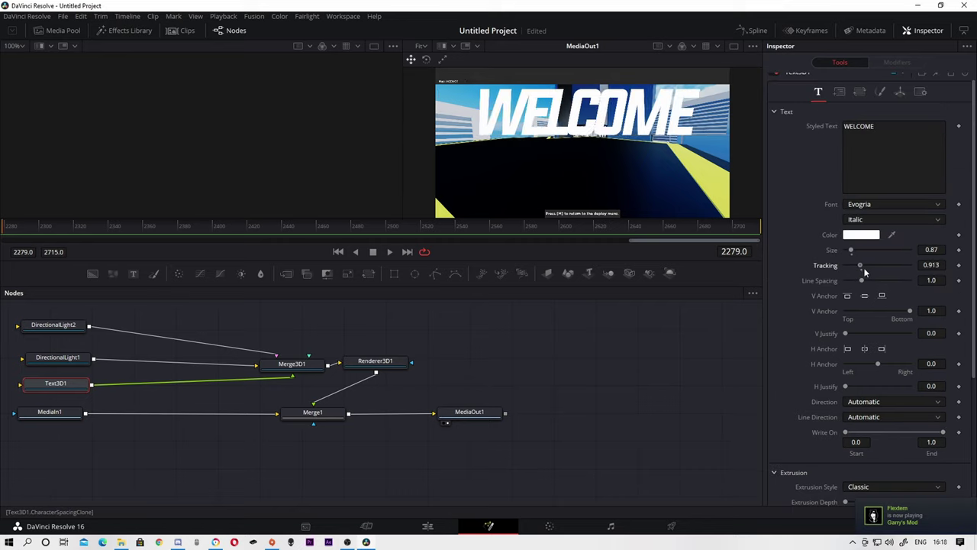
pyautogui.doubleClick(865, 268)
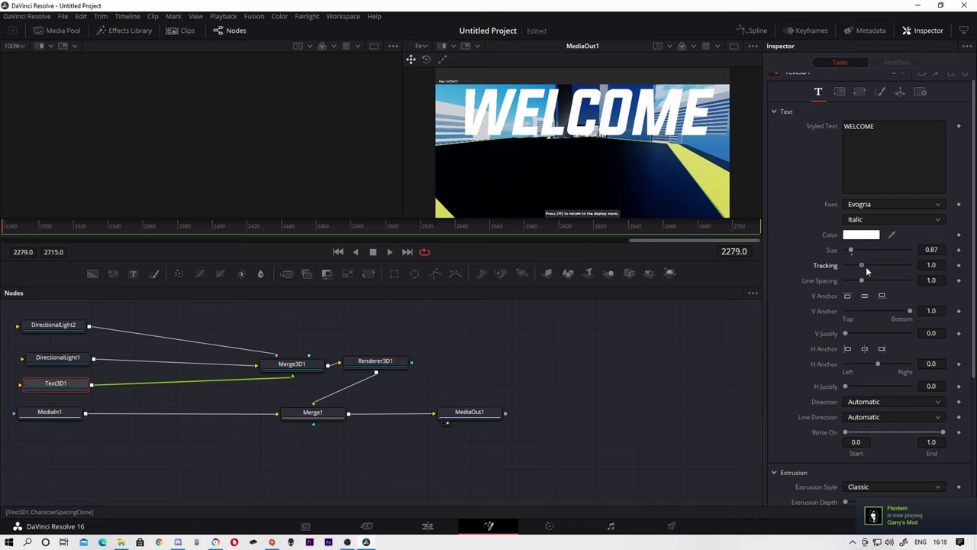
pyautogui.scroll(1, 810, 233)
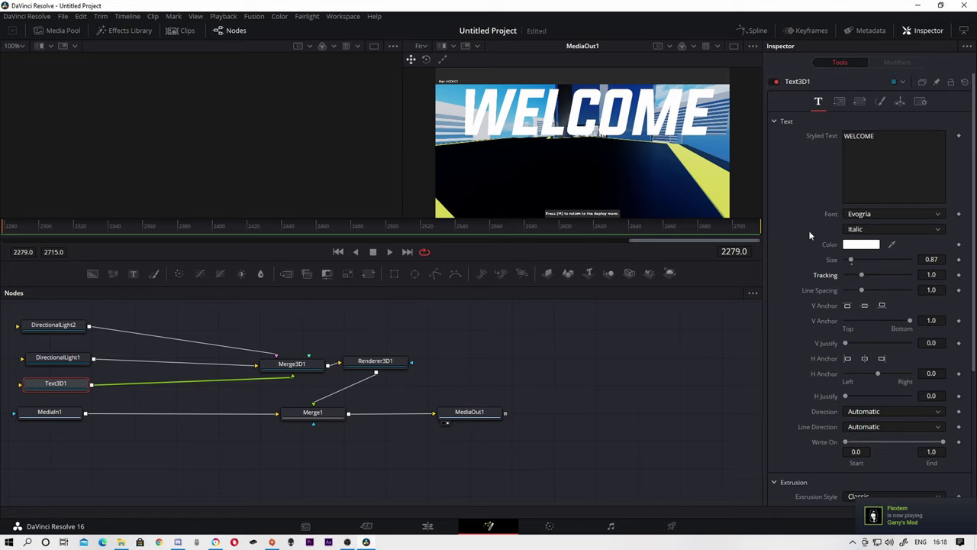
pyautogui.scroll(-2, 874, 377)
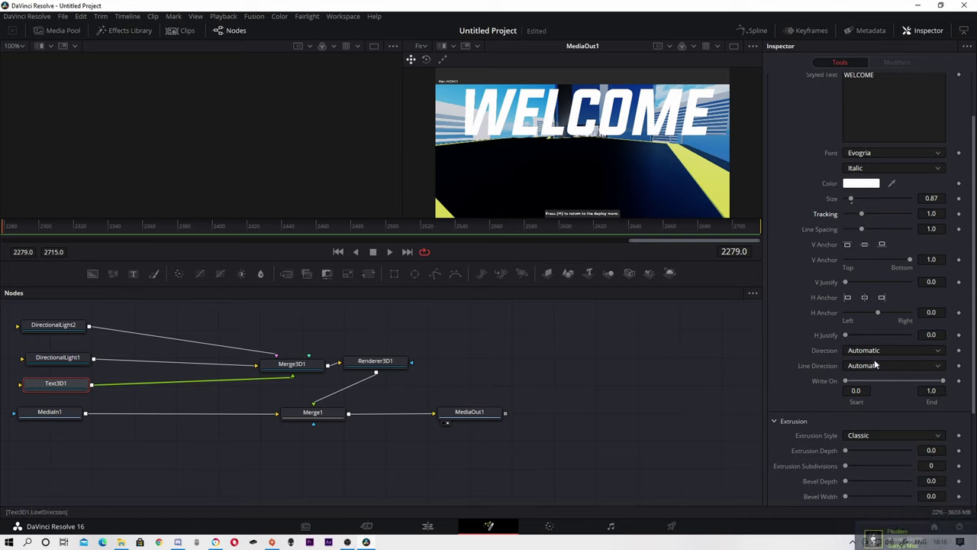
pyautogui.click(875, 349)
pyautogui.click(875, 349)
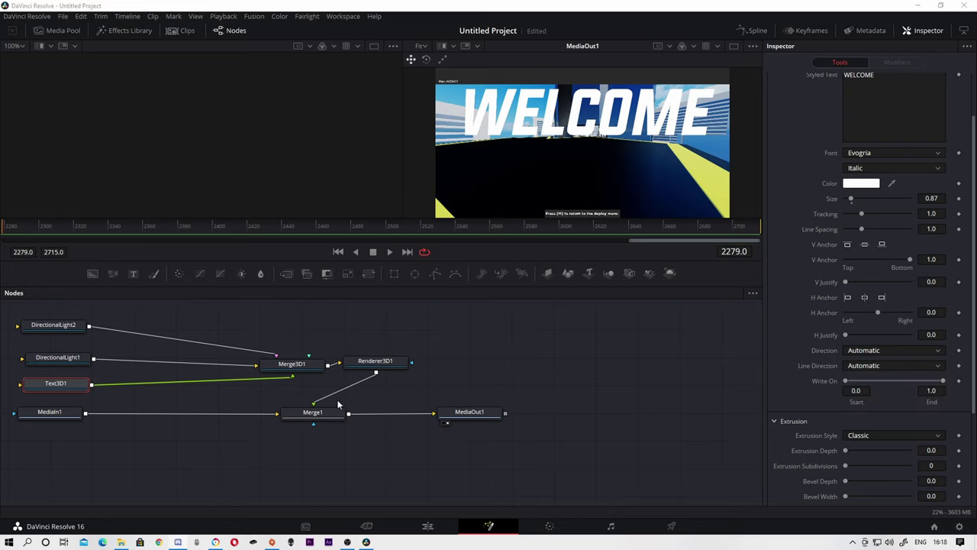
# - Tick Lighting and Shadows on Renderer3D1, then reselect Text3D1
pyautogui.click(428, 532)
pyautogui.click(489, 526)
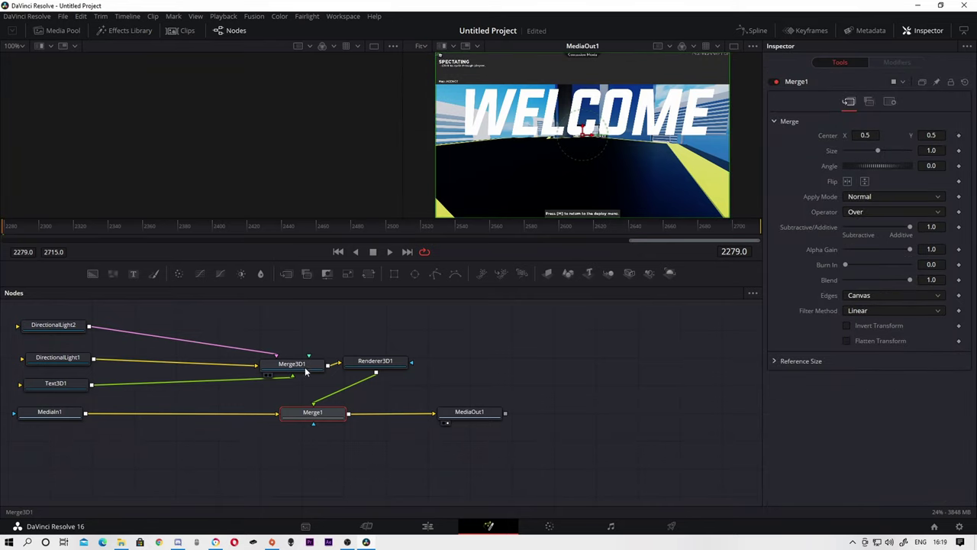
pyautogui.moveTo(374, 364); pyautogui.dragTo(376, 368)
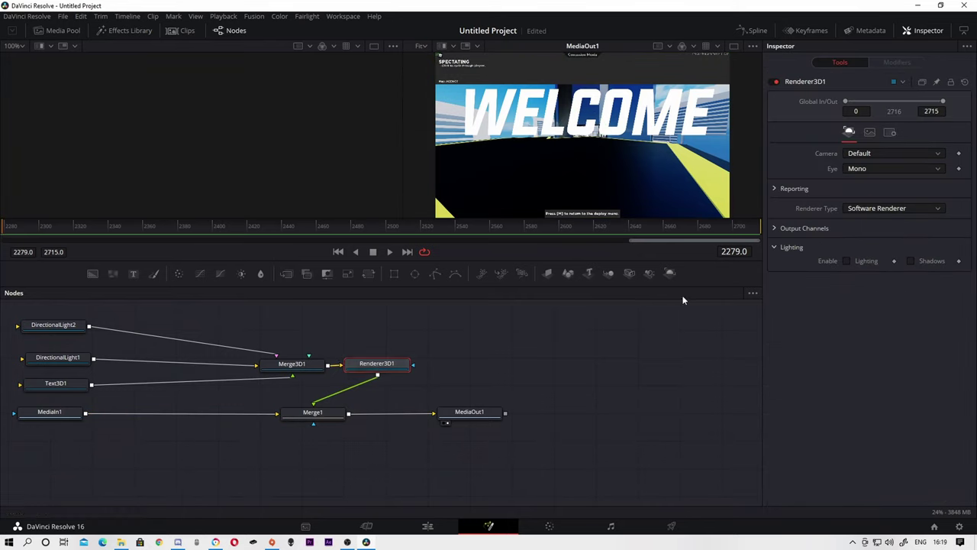
pyautogui.click(846, 260)
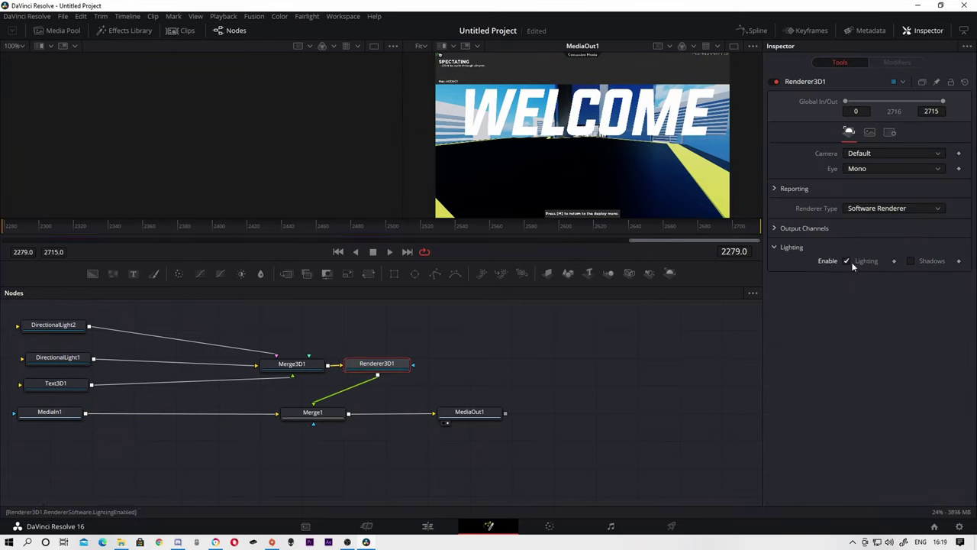
pyautogui.click(911, 262)
pyautogui.click(68, 385)
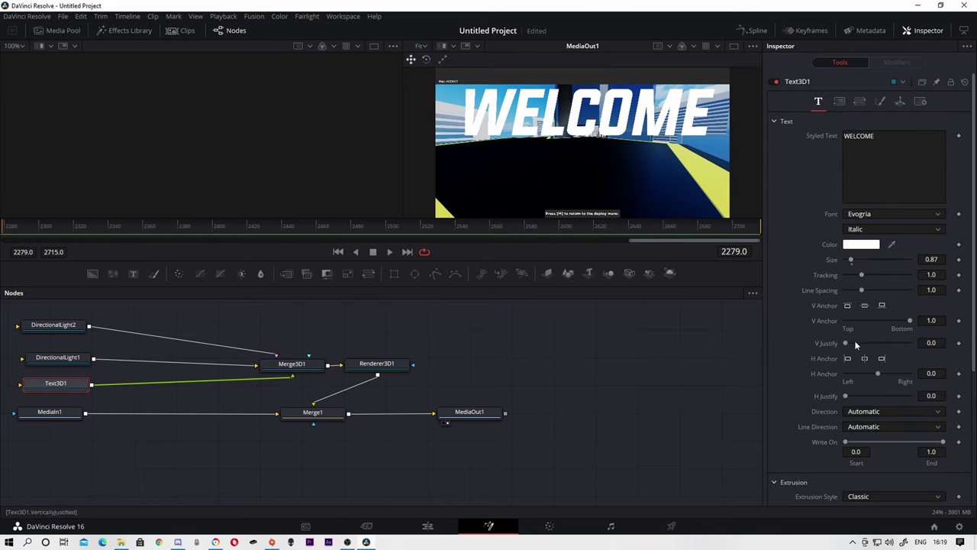
# - Set Text3D1's Extrusion Depth to about 0.1543
pyautogui.scroll(-2, 867, 341)
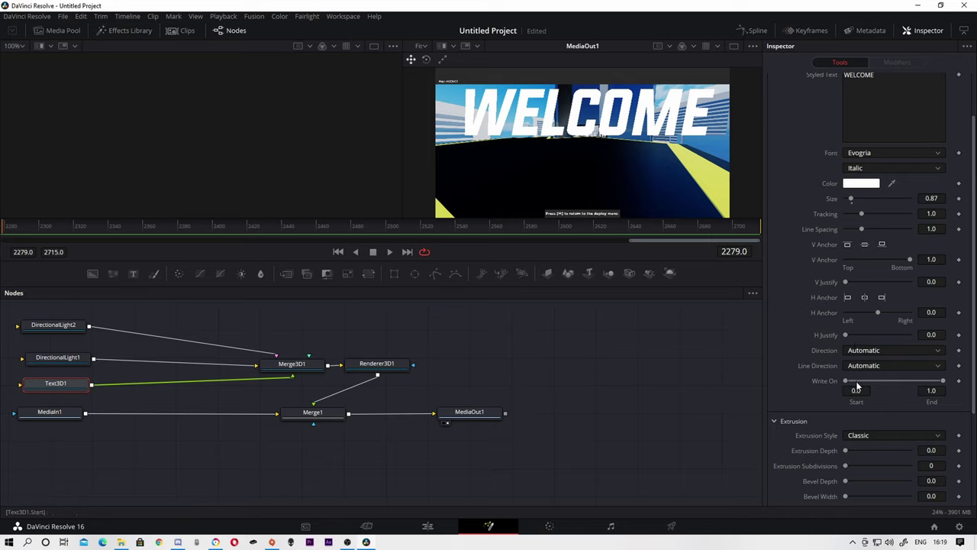
pyautogui.scroll(-4, 853, 344)
pyautogui.moveTo(846, 328); pyautogui.dragTo(911, 329)
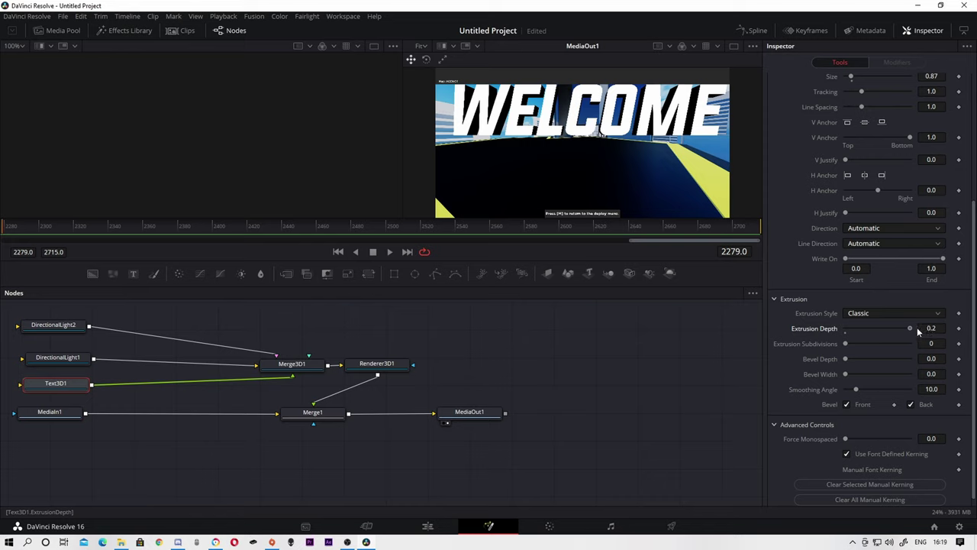
pyautogui.moveTo(902, 331)
pyautogui.mouseDown()
pyautogui.moveTo(925, 331)
pyautogui.moveTo(896, 329)
pyautogui.mouseUp()
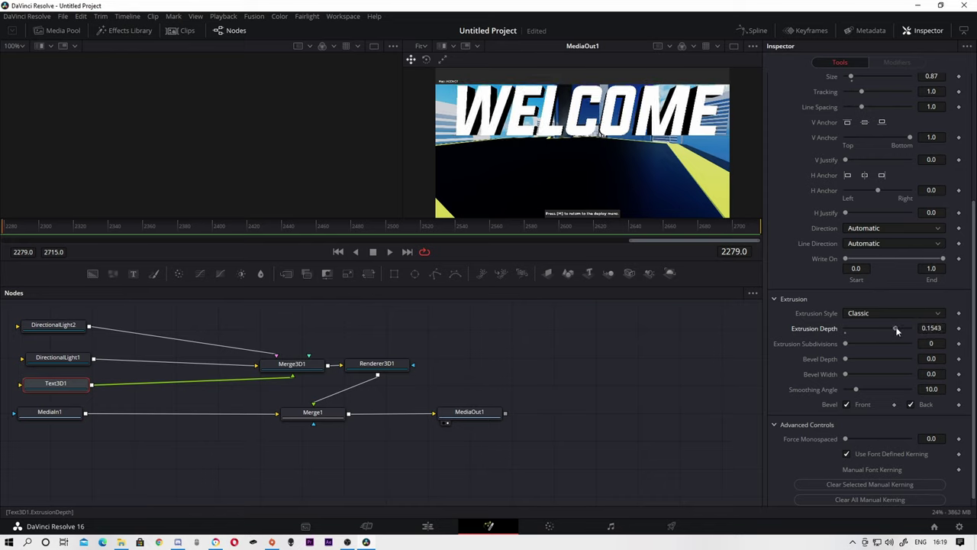
# - Show Text3D1 in the left viewer and move WELCOME down and closer
pyautogui.click(29, 396)
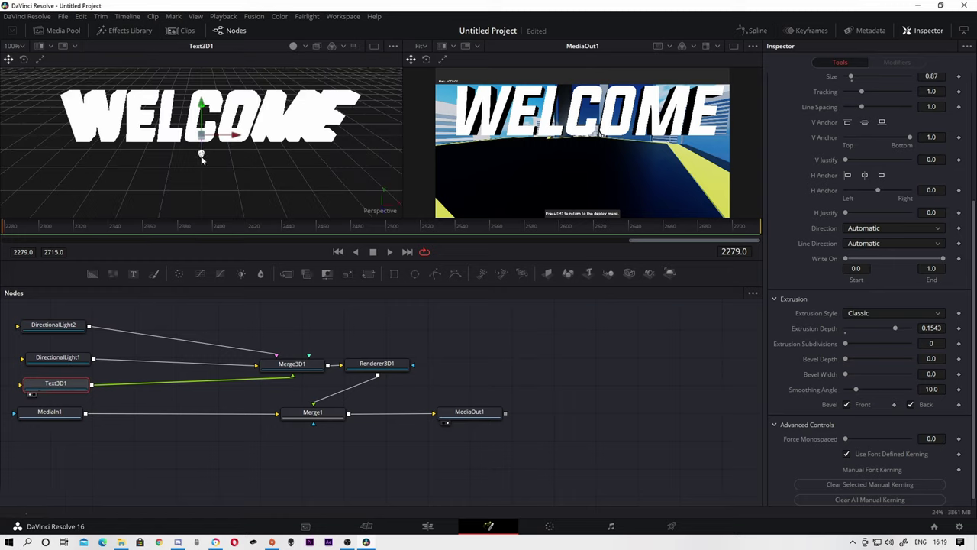
pyautogui.moveTo(202, 158); pyautogui.dragTo(202, 149)
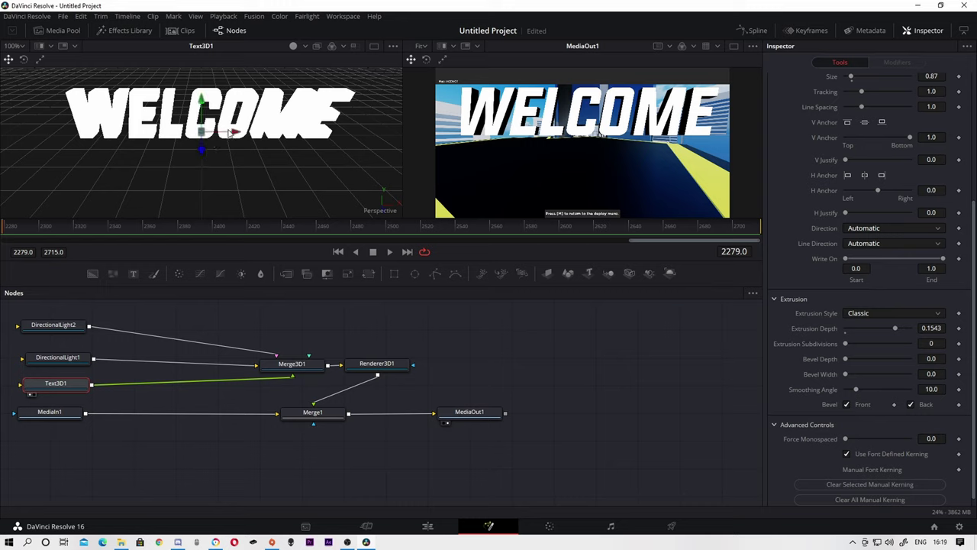
pyautogui.moveTo(204, 150)
pyautogui.mouseDown()
pyautogui.moveTo(189, 110)
pyautogui.moveTo(193, 145)
pyautogui.moveTo(215, 169)
pyautogui.mouseUp()
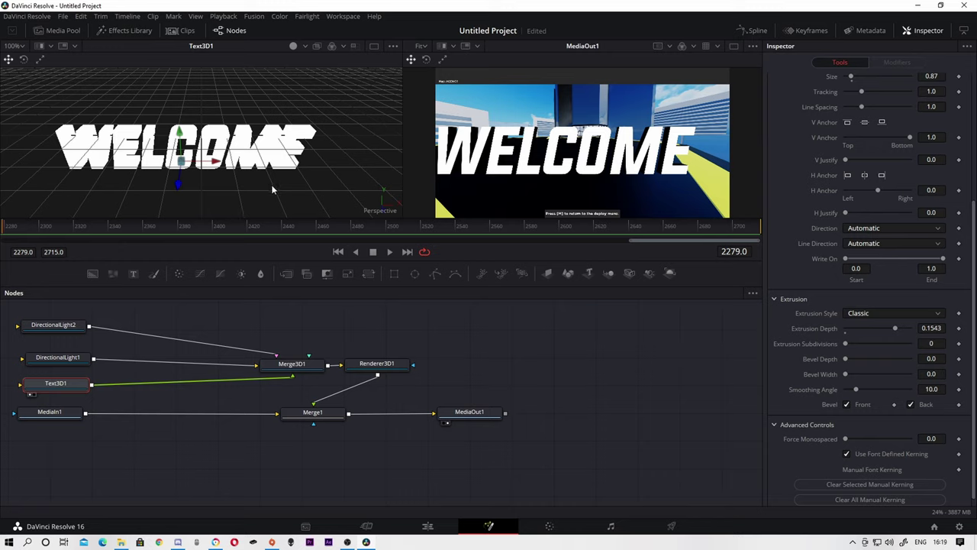
pyautogui.moveTo(293, 190); pyautogui.dragTo(322, 158)
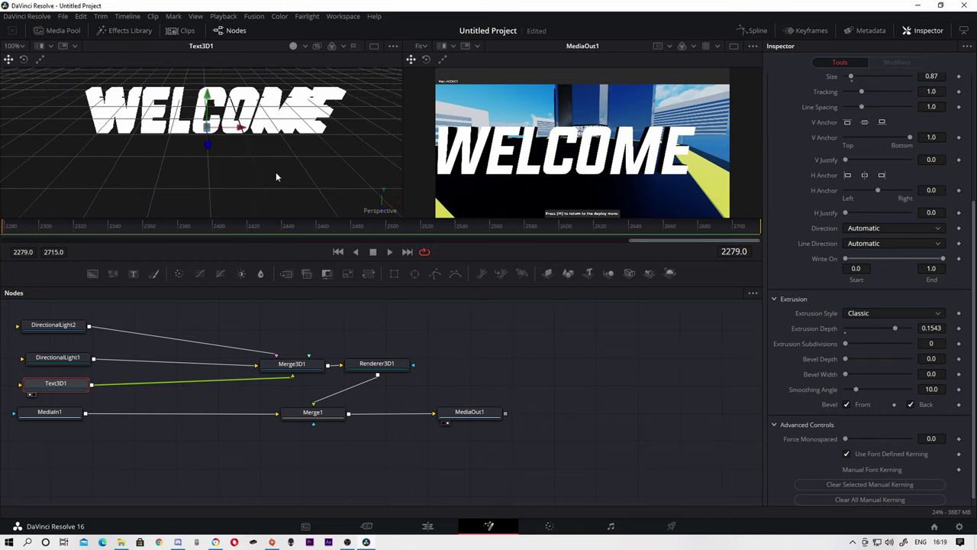
pyautogui.moveTo(276, 172)
pyautogui.mouseDown()
pyautogui.moveTo(270, 195)
pyautogui.moveTo(232, 158)
pyautogui.mouseUp()
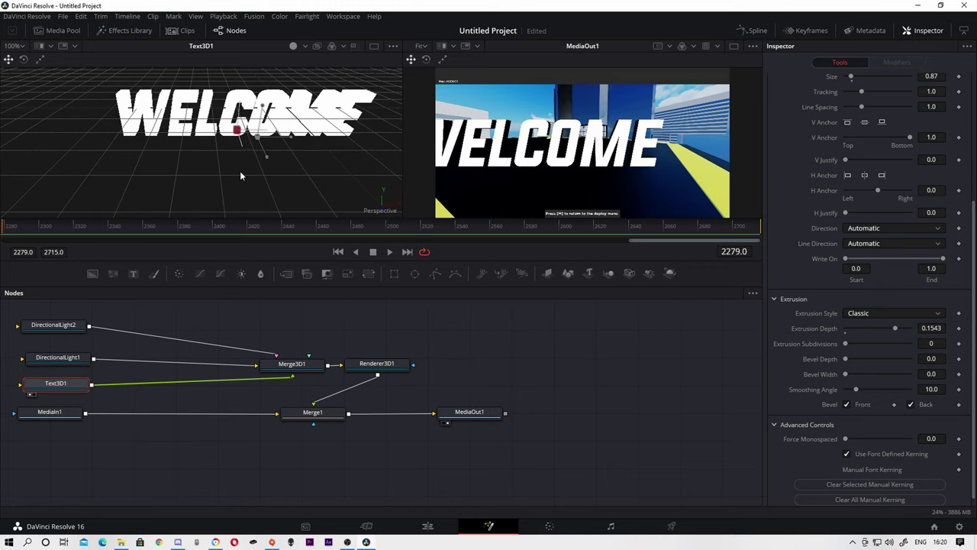
# - Undo the accidental text move and orbit the view to see the text edge-on
pyautogui.click(63, 16)
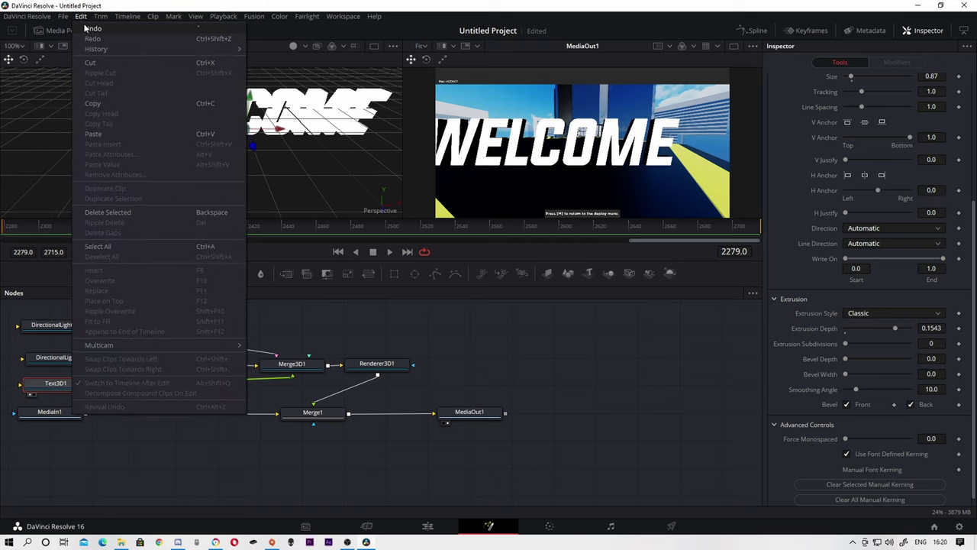
pyautogui.click(99, 31)
pyautogui.click(81, 16)
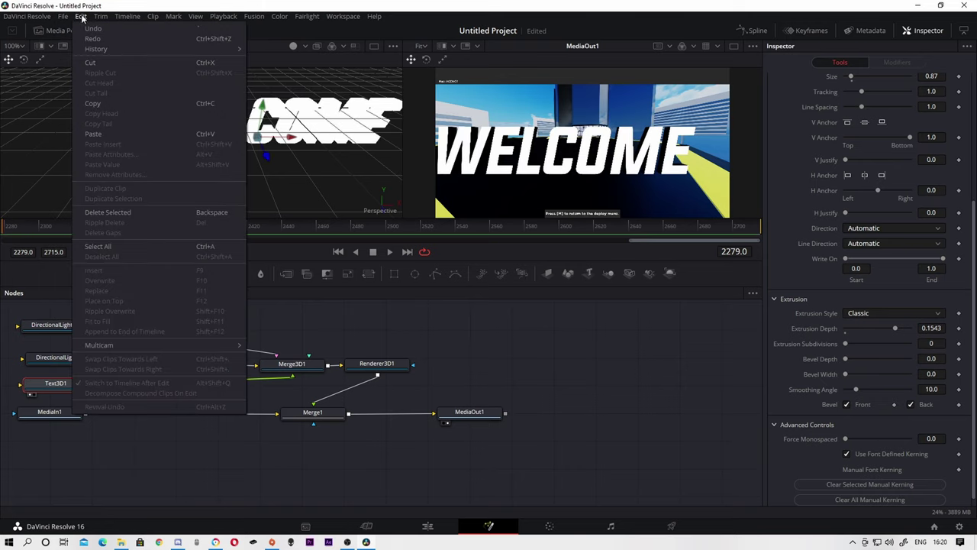
pyautogui.click(90, 31)
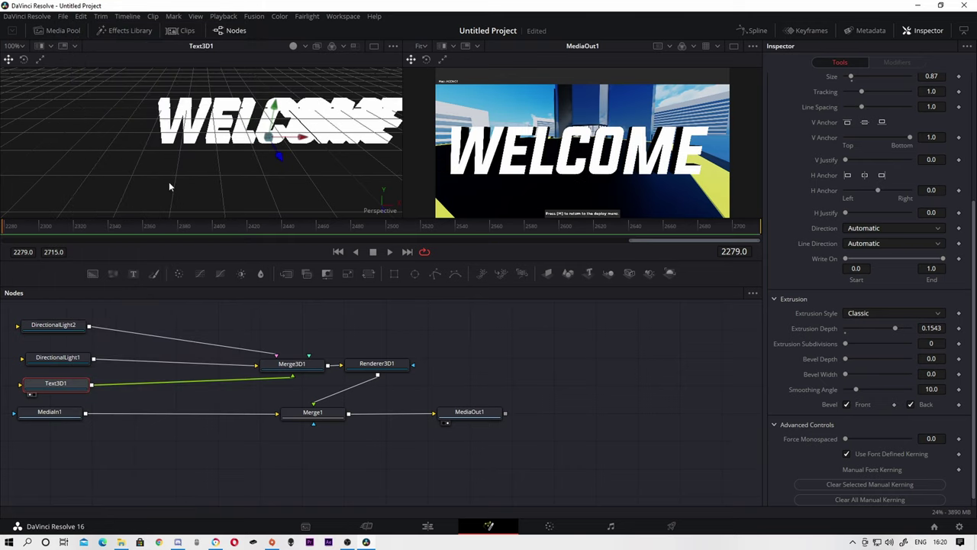
pyautogui.moveTo(168, 185)
pyautogui.mouseDown()
pyautogui.moveTo(348, 138)
pyautogui.moveTo(300, 169)
pyautogui.moveTo(317, 163)
pyautogui.mouseUp()
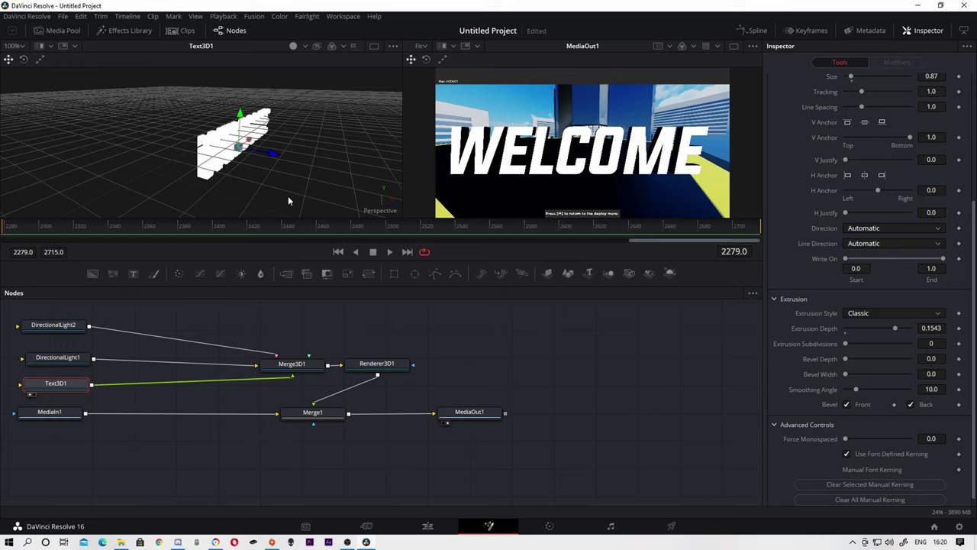
# - Move DirectionalLight1 to the right of the text and rotate it toward WELCOME
pyautogui.click(69, 357)
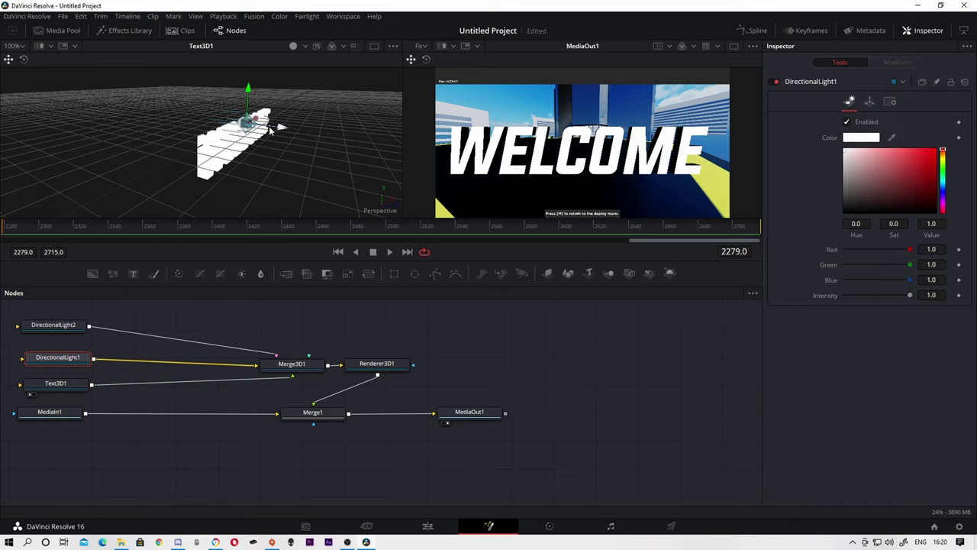
pyautogui.moveTo(290, 132); pyautogui.dragTo(321, 130)
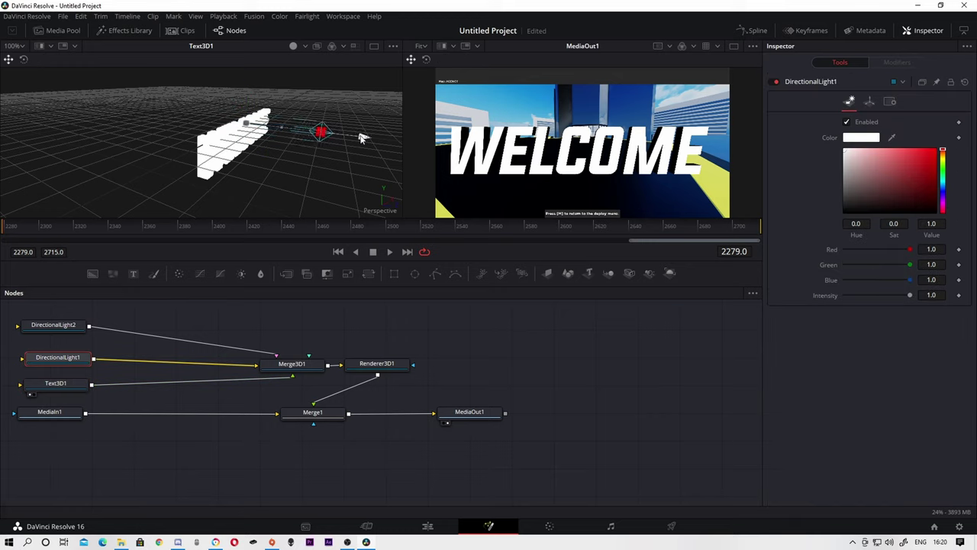
pyautogui.click(24, 60)
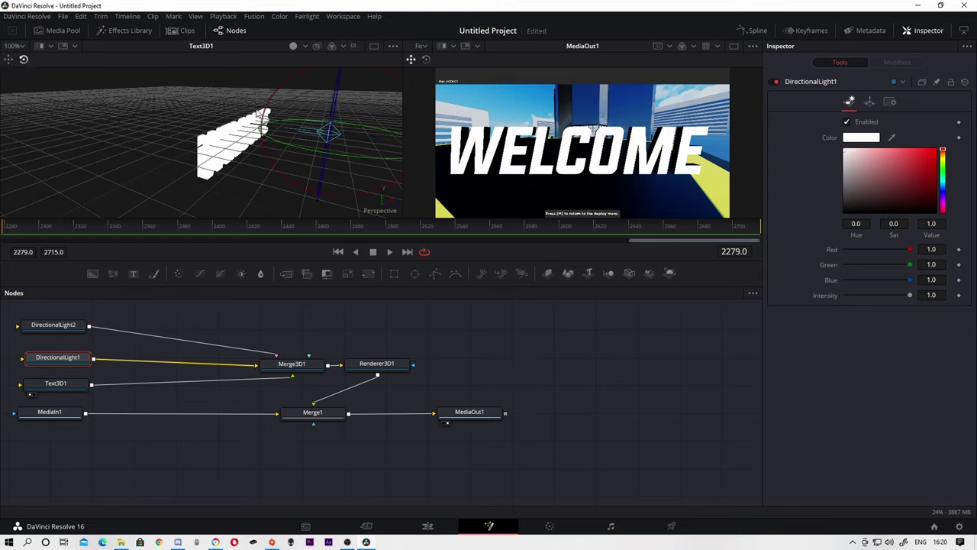
pyautogui.moveTo(267, 119)
pyautogui.mouseDown()
pyautogui.moveTo(332, 166)
pyautogui.moveTo(314, 172)
pyautogui.moveTo(316, 186)
pyautogui.mouseUp()
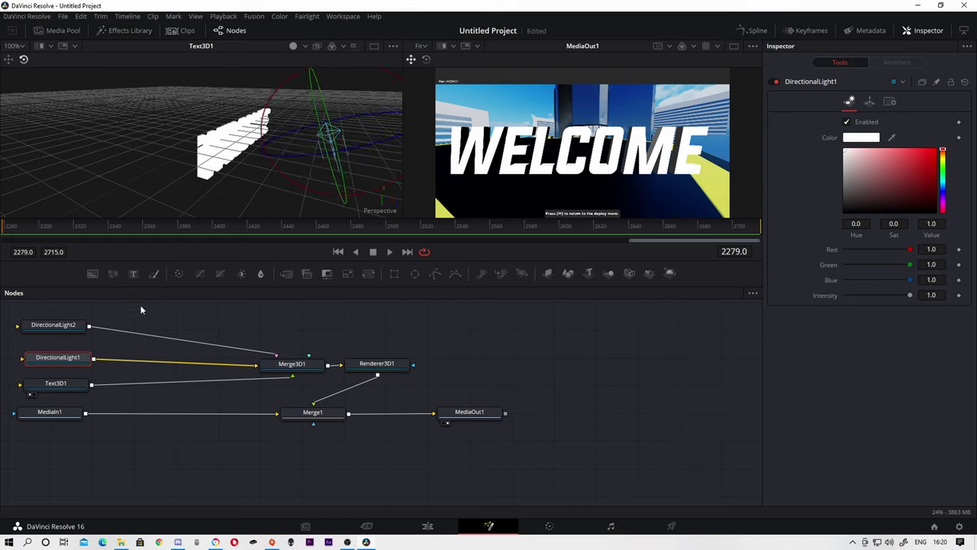
# - Move DirectionalLight2 to the left and aim it at the text
pyautogui.click(60, 325)
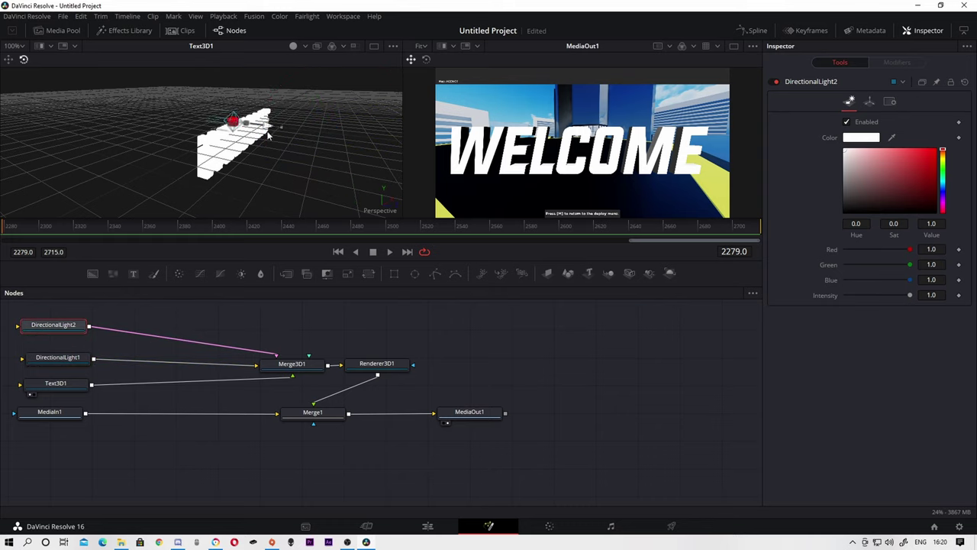
pyautogui.moveTo(267, 136); pyautogui.dragTo(174, 134)
pyautogui.click(26, 58)
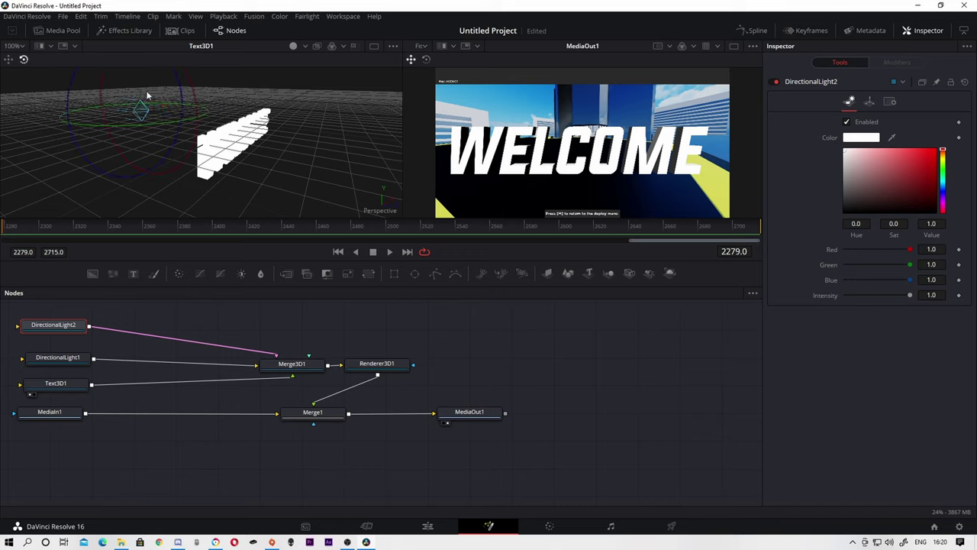
pyautogui.moveTo(267, 185)
pyautogui.mouseDown()
pyautogui.moveTo(245, 130)
pyautogui.moveTo(229, 182)
pyautogui.moveTo(232, 172)
pyautogui.mouseUp()
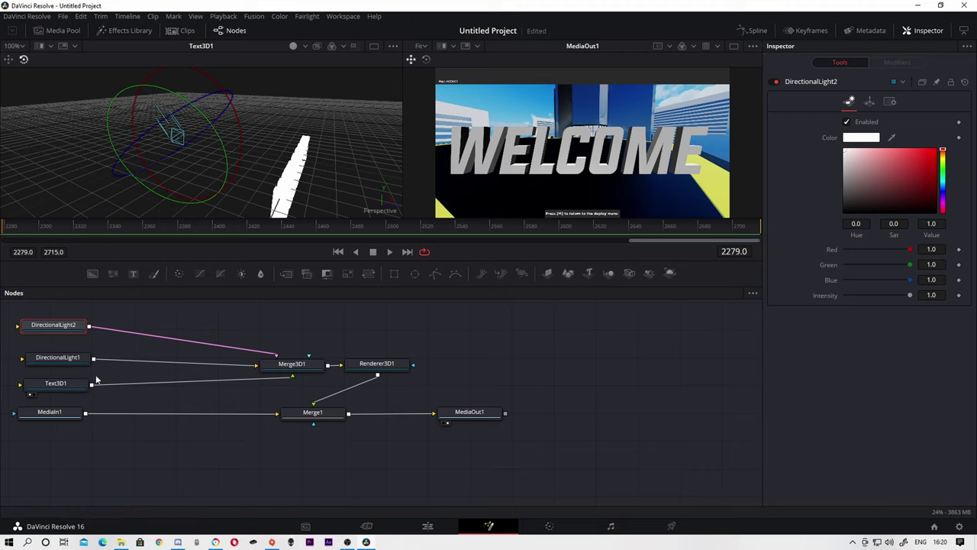
pyautogui.click(217, 464)
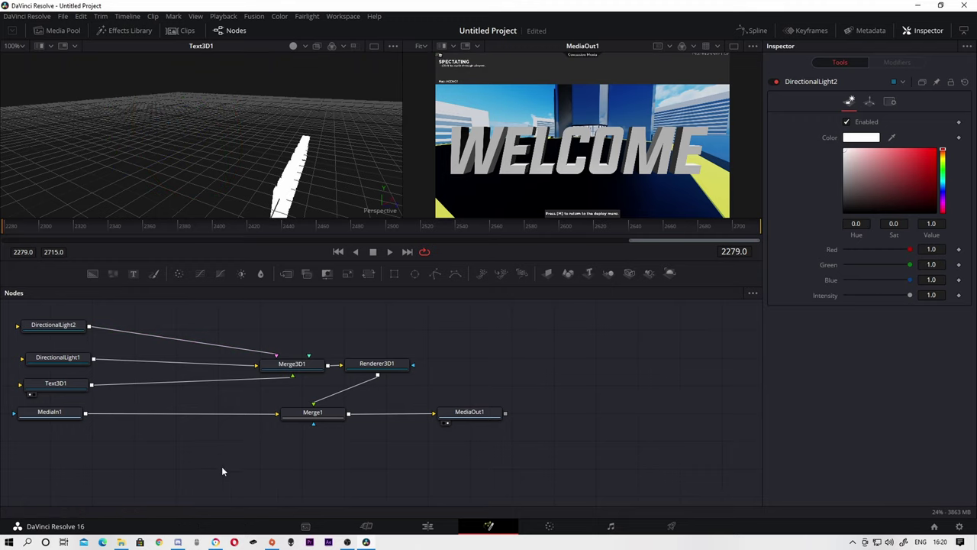
# - Add a Rays node from tool search, then delete the misplaced node
pyautogui.hotkey('shift', 'space')
pyautogui.write('r')
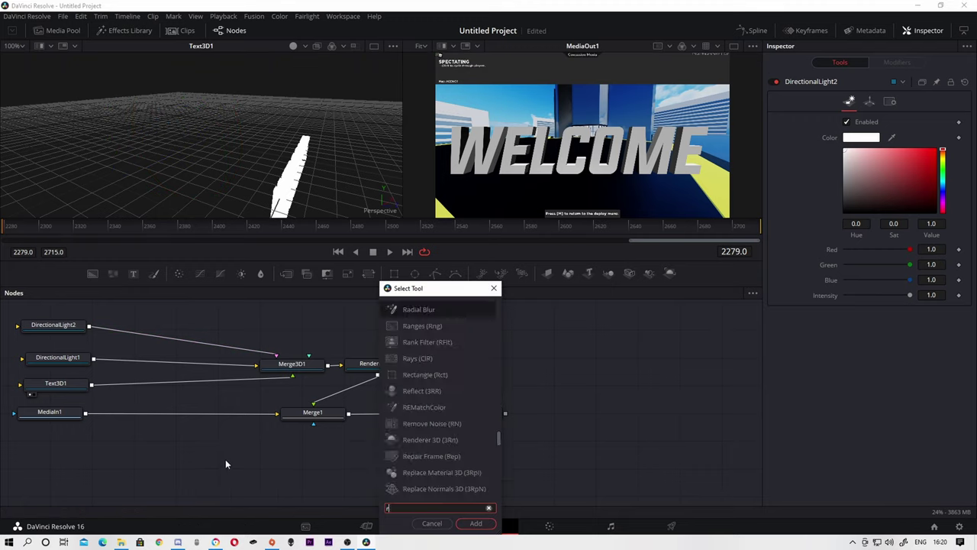
pyautogui.write('at')
pyautogui.press('BackSpace')
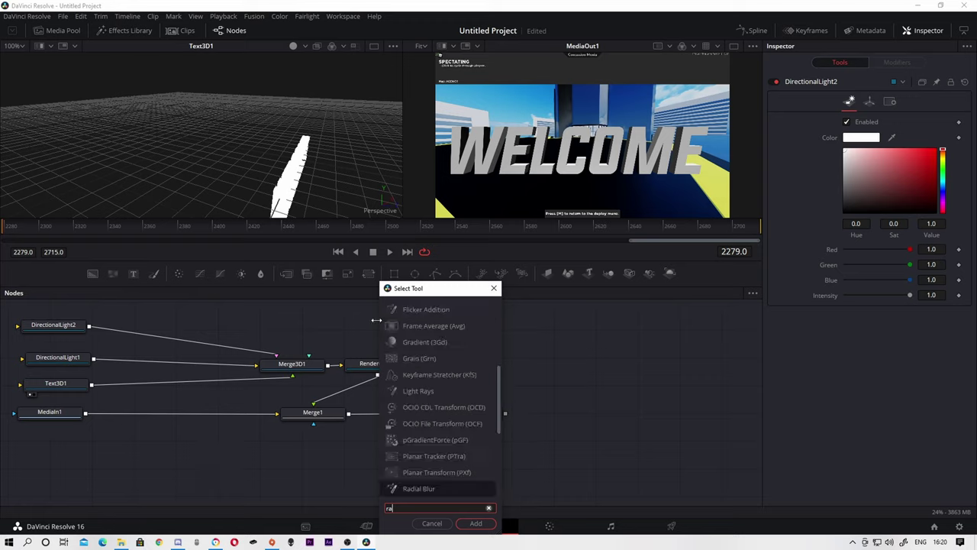
pyautogui.write('ys')
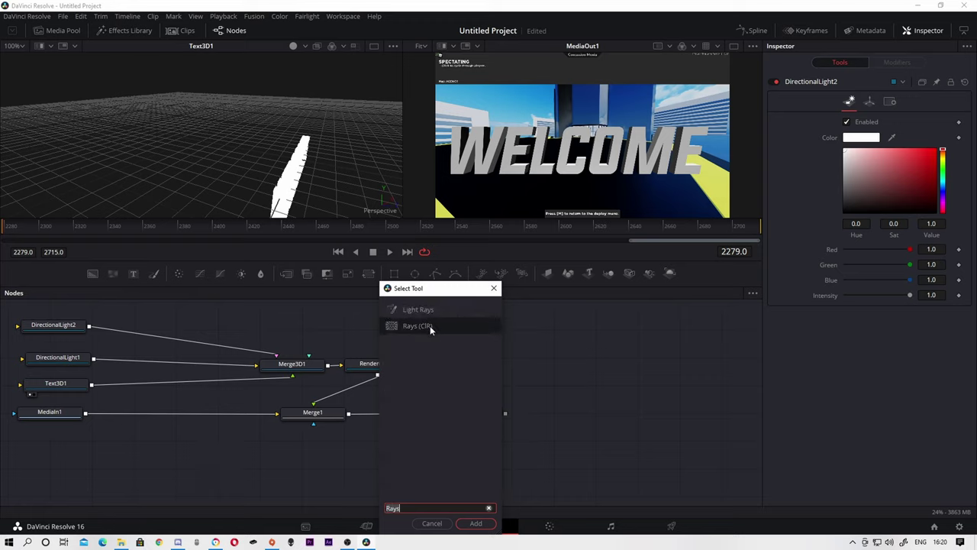
pyautogui.click(476, 523)
pyautogui.moveTo(217, 458); pyautogui.dragTo(279, 457)
pyautogui.press('Delete')
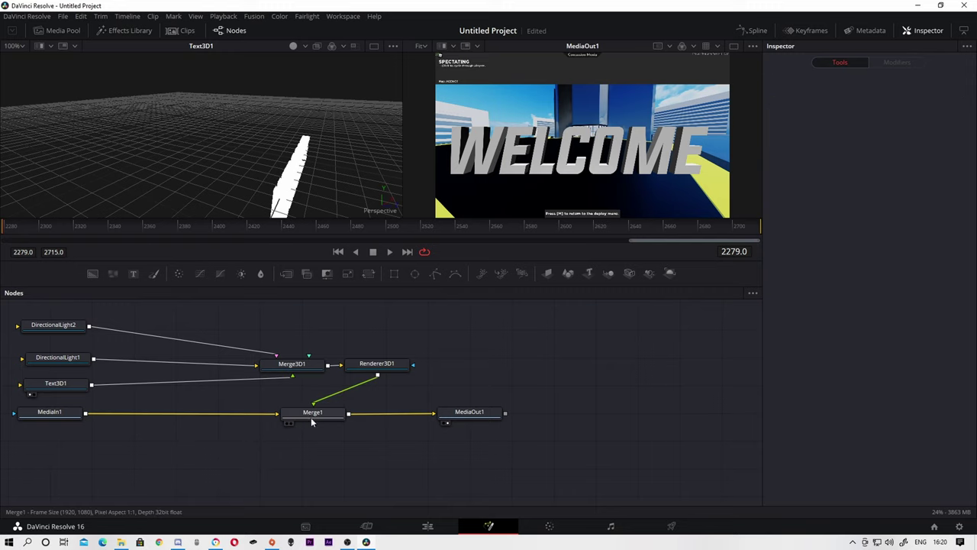
pyautogui.rightClick(375, 365)
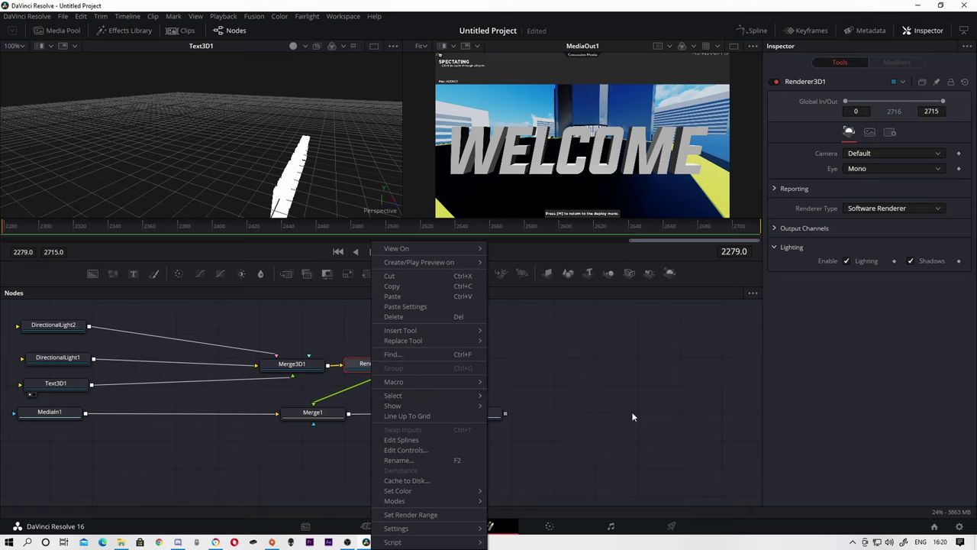
pyautogui.moveTo(400, 333)
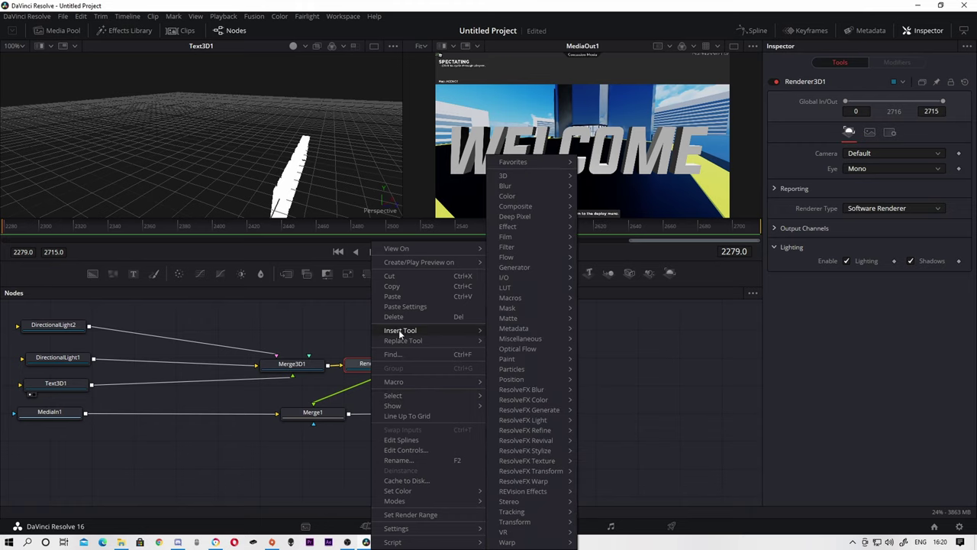
pyautogui.moveTo(517, 246)
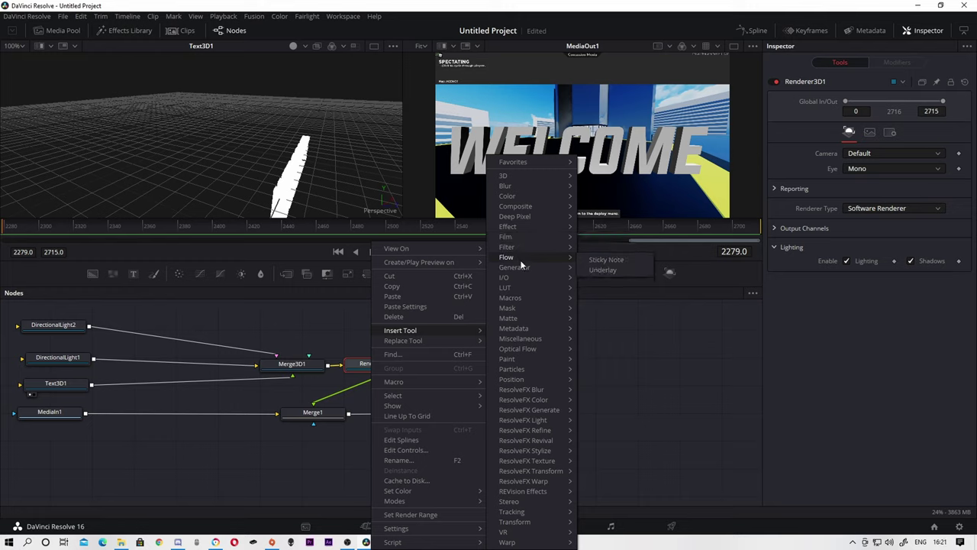
pyautogui.click(654, 380)
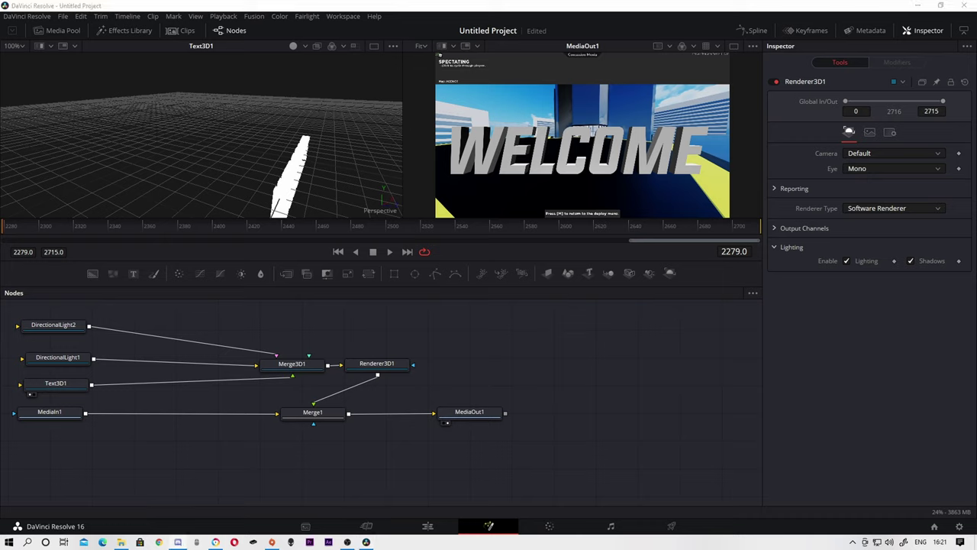
# - With MediaOut1 selected, add Rays (CIR) so Rays1 follows Merge1
pyautogui.click(493, 413)
pyautogui.hotkey('shift', 'space')
pyautogui.write('Rays')
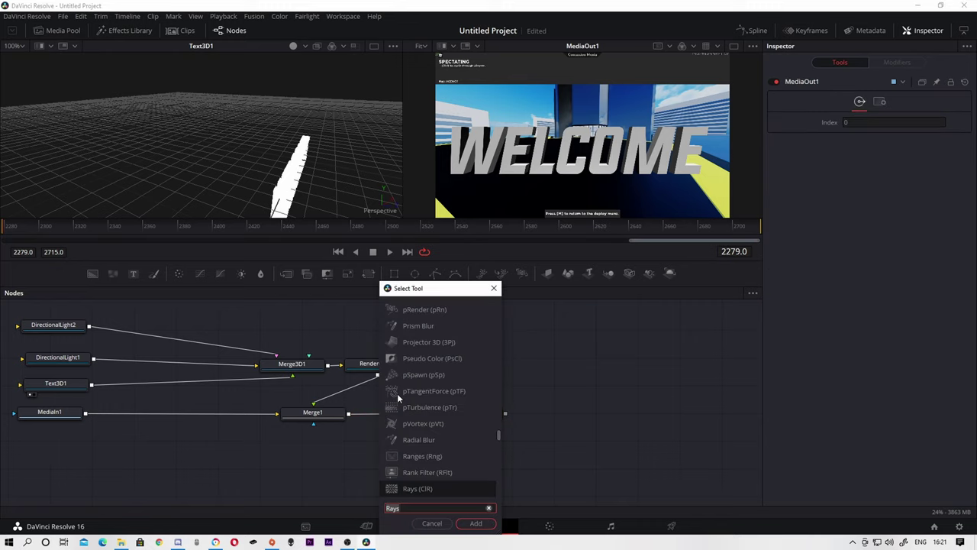
pyautogui.press('BackSpace')
pyautogui.press('BackSpace')
pyautogui.write('y')
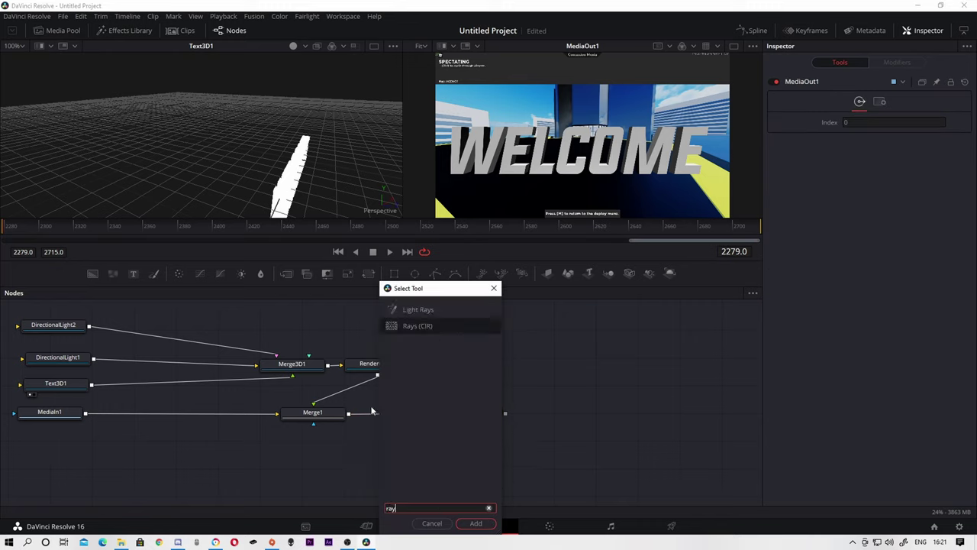
pyautogui.click(482, 525)
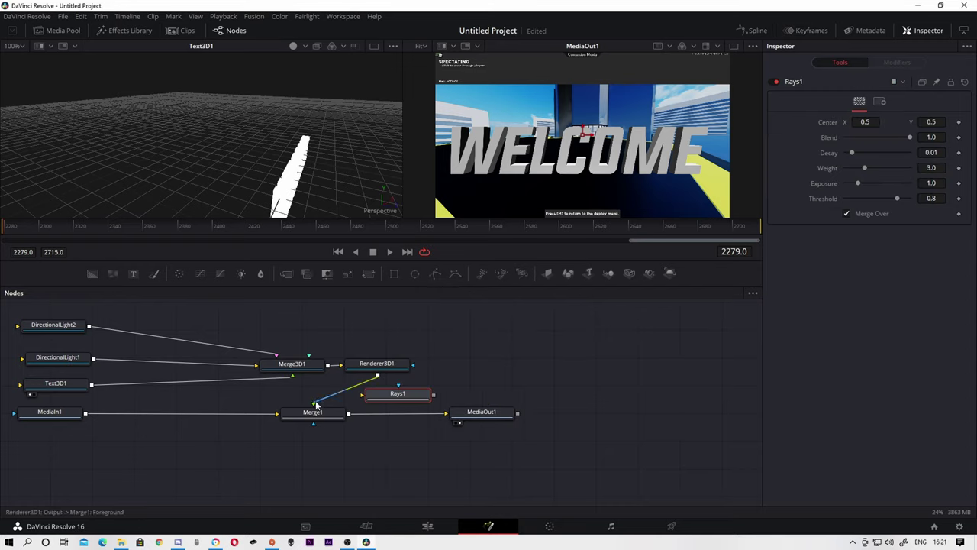
# - Rearrange Rays and Renderer3D1 in the graph, then delete the Rays node
pyautogui.moveTo(316, 404); pyautogui.dragTo(344, 385)
pyautogui.moveTo(401, 393); pyautogui.dragTo(326, 398)
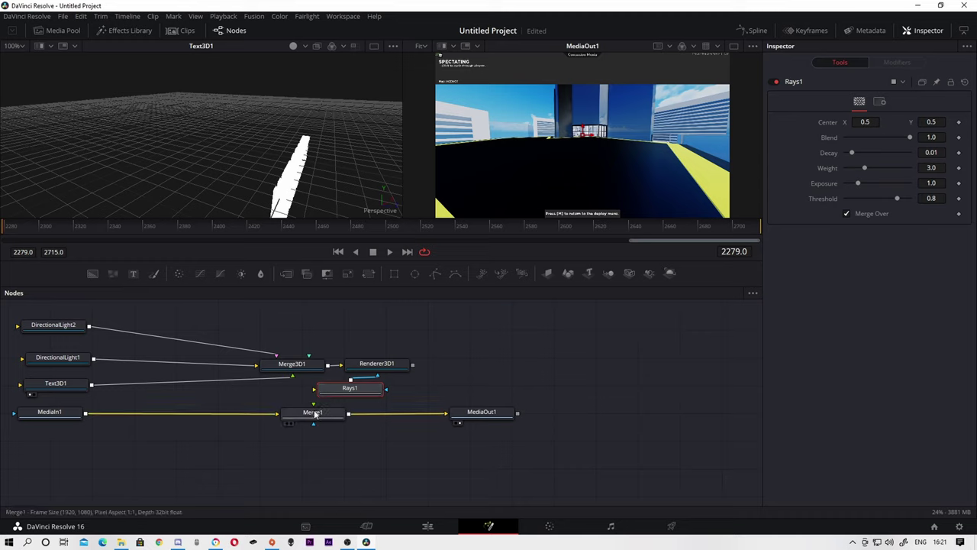
pyautogui.moveTo(313, 403)
pyautogui.mouseDown()
pyautogui.moveTo(360, 389)
pyautogui.moveTo(368, 397)
pyautogui.mouseUp()
pyautogui.moveTo(377, 364); pyautogui.dragTo(372, 346)
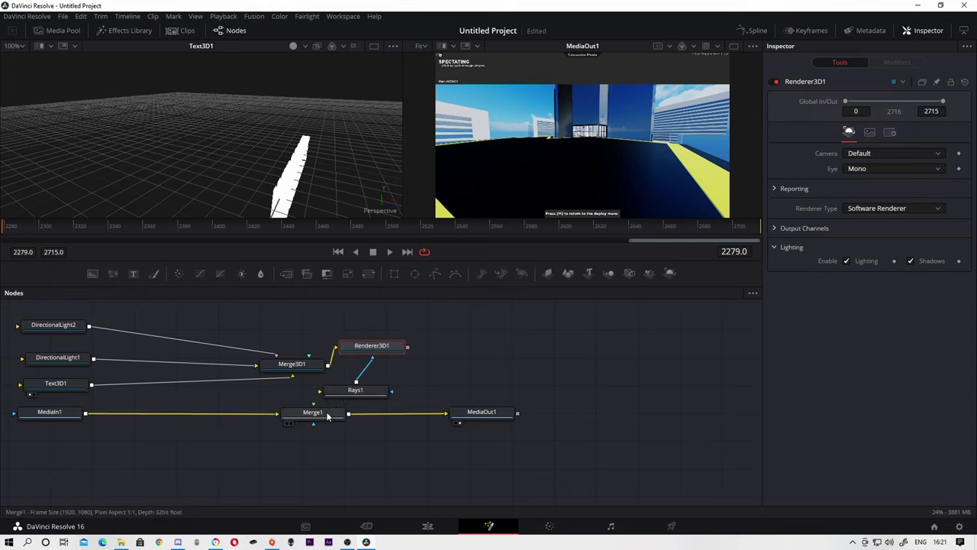
pyautogui.moveTo(384, 394)
pyautogui.mouseDown()
pyautogui.moveTo(333, 418)
pyautogui.moveTo(380, 393)
pyautogui.mouseUp()
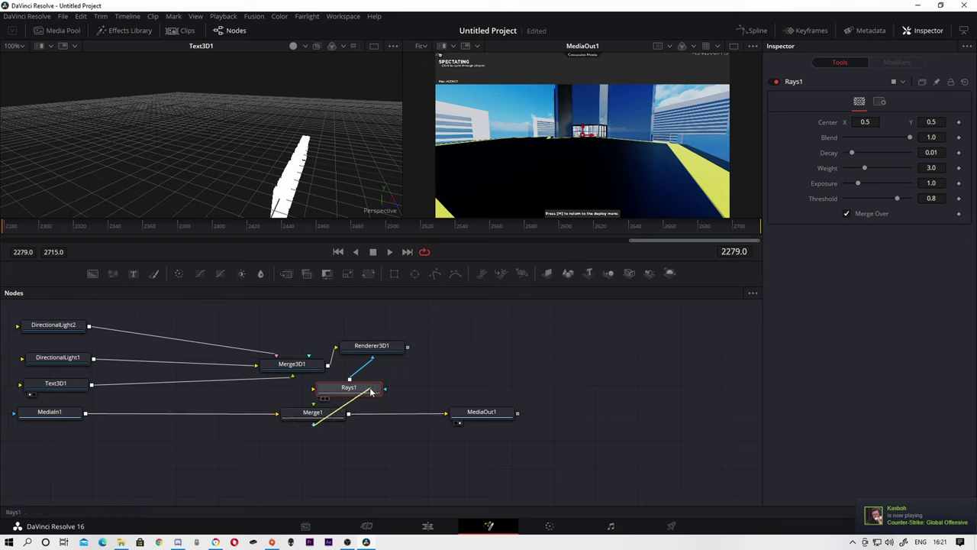
pyautogui.press('Delete')
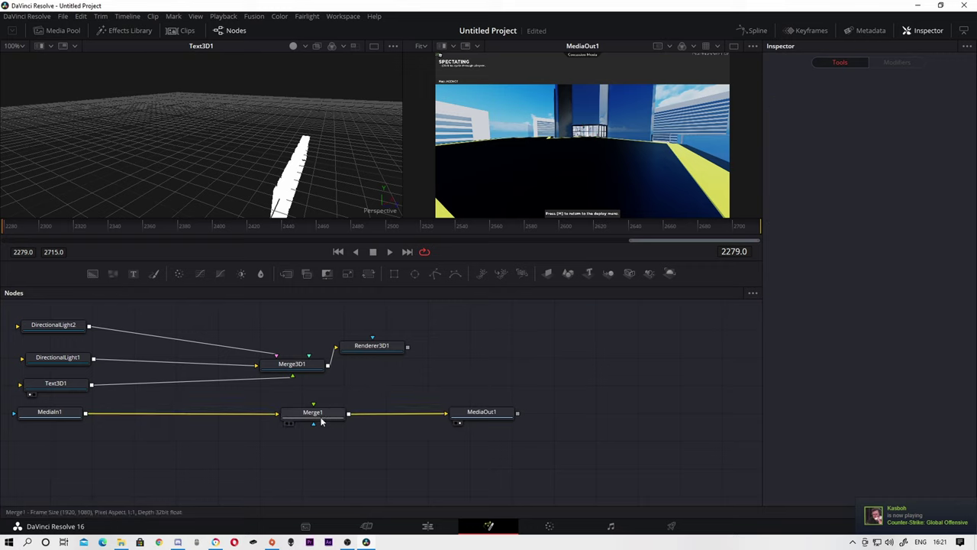
# - Insert a new Rays effect after Merge1 from its node menu
pyautogui.click(318, 418)
pyautogui.rightClick(318, 418)
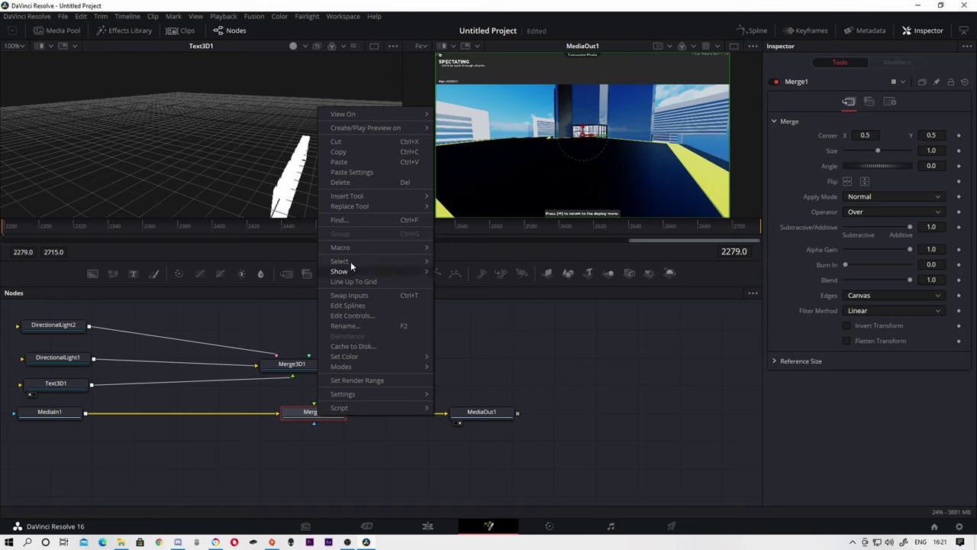
pyautogui.moveTo(345, 197)
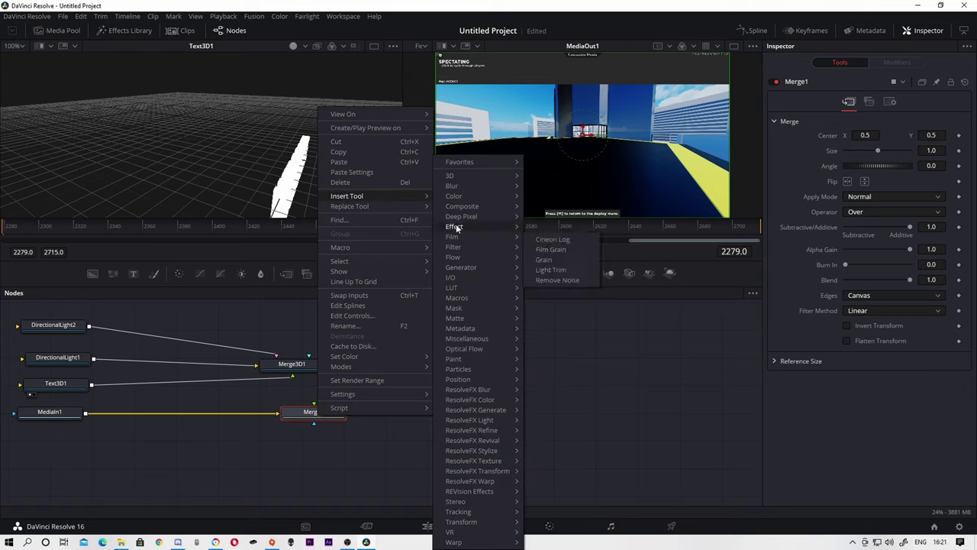
pyautogui.moveTo(458, 227)
pyautogui.click(544, 270)
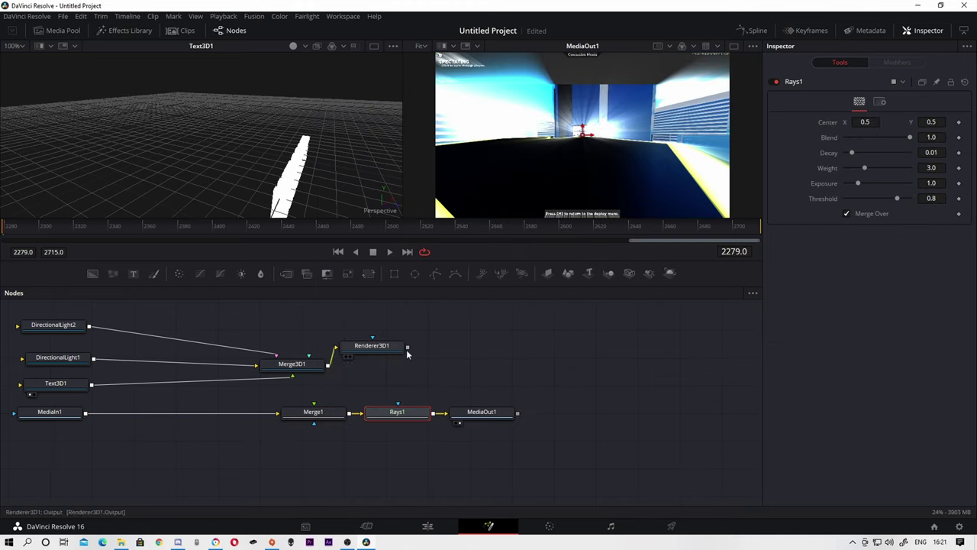
# - Wire Renderer3D1 into Rays1, Rays1 into Merge1's foreground, and Merge1 into MediaOut1
pyautogui.moveTo(408, 347); pyautogui.dragTo(319, 411)
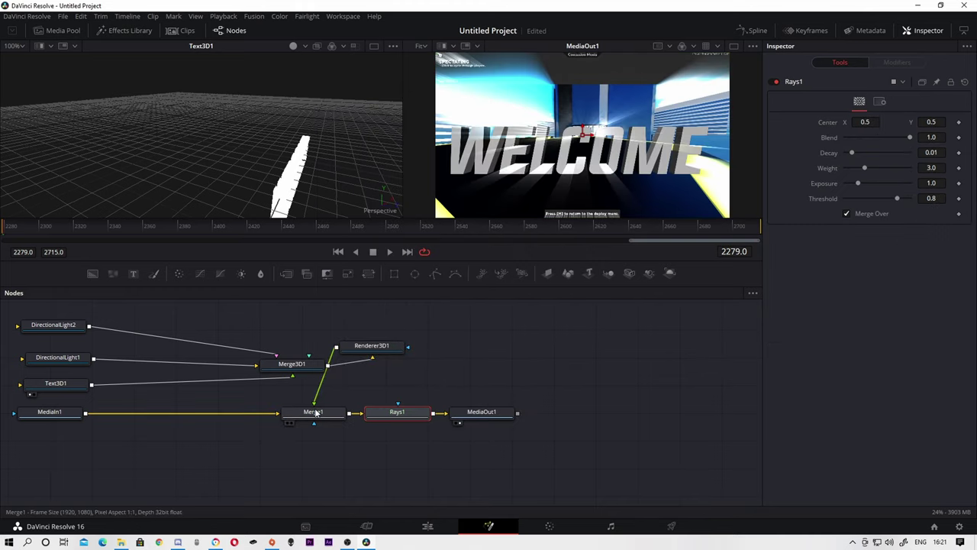
pyautogui.moveTo(303, 364); pyautogui.dragTo(297, 328)
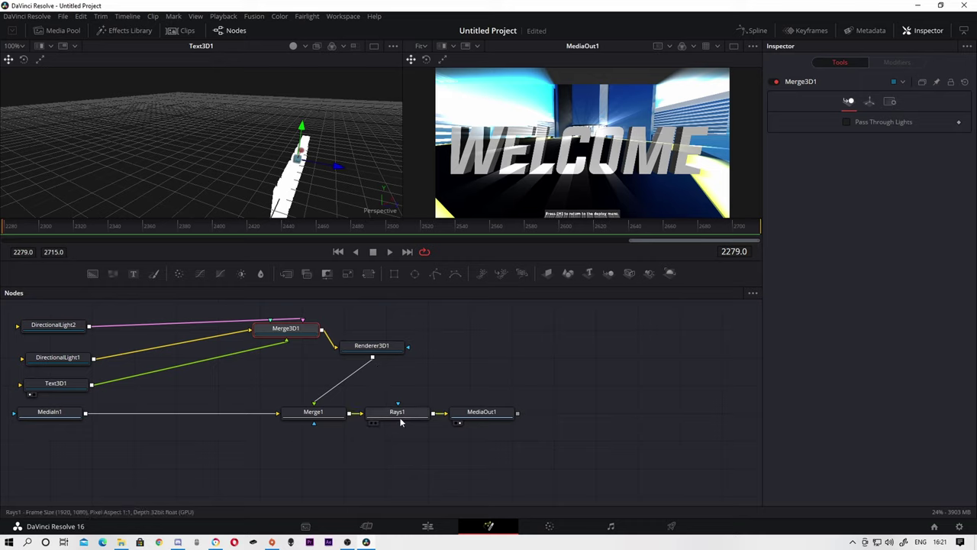
pyautogui.moveTo(361, 417)
pyautogui.mouseDown()
pyautogui.moveTo(393, 385)
pyautogui.moveTo(369, 382)
pyautogui.mouseUp()
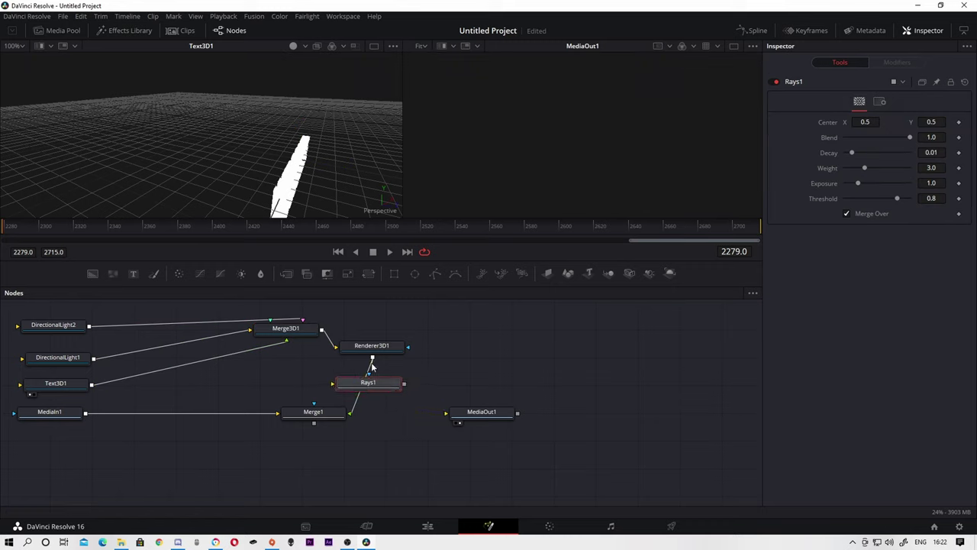
pyautogui.click(368, 373)
pyautogui.moveTo(371, 368)
pyautogui.mouseDown()
pyautogui.moveTo(370, 382)
pyautogui.moveTo(354, 386)
pyautogui.mouseUp()
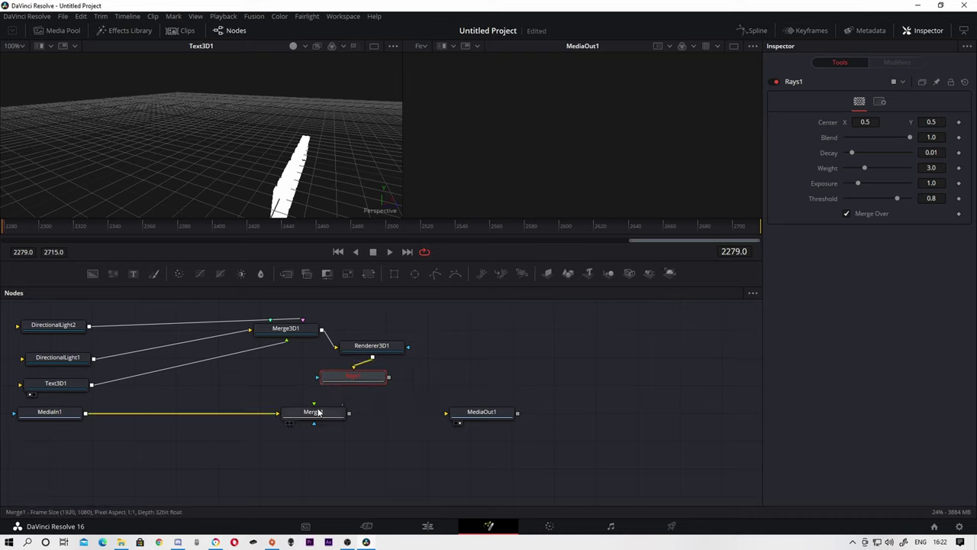
pyautogui.moveTo(314, 403); pyautogui.dragTo(354, 388)
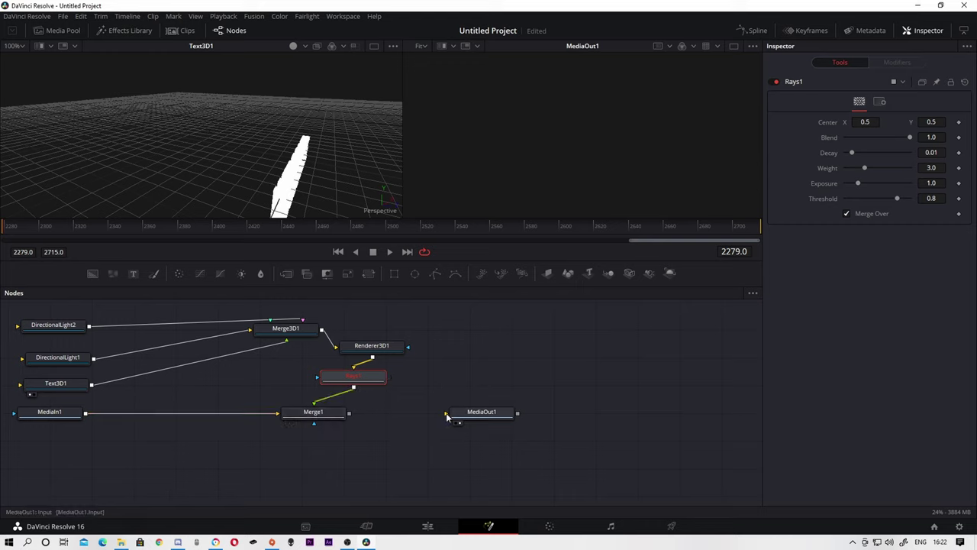
pyautogui.moveTo(446, 412); pyautogui.dragTo(350, 414)
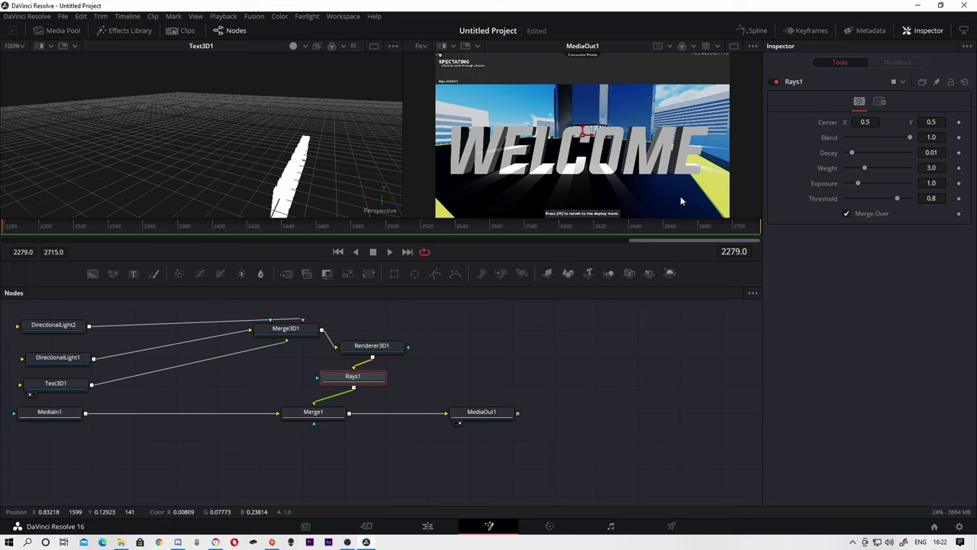
# - Lower Rays1's Blend to 0.748 and Threshold to 0.724
pyautogui.moveTo(909, 138)
pyautogui.mouseDown()
pyautogui.moveTo(850, 154)
pyautogui.moveTo(886, 169)
pyautogui.moveTo(867, 183)
pyautogui.moveTo(848, 170)
pyautogui.moveTo(891, 139)
pyautogui.mouseUp()
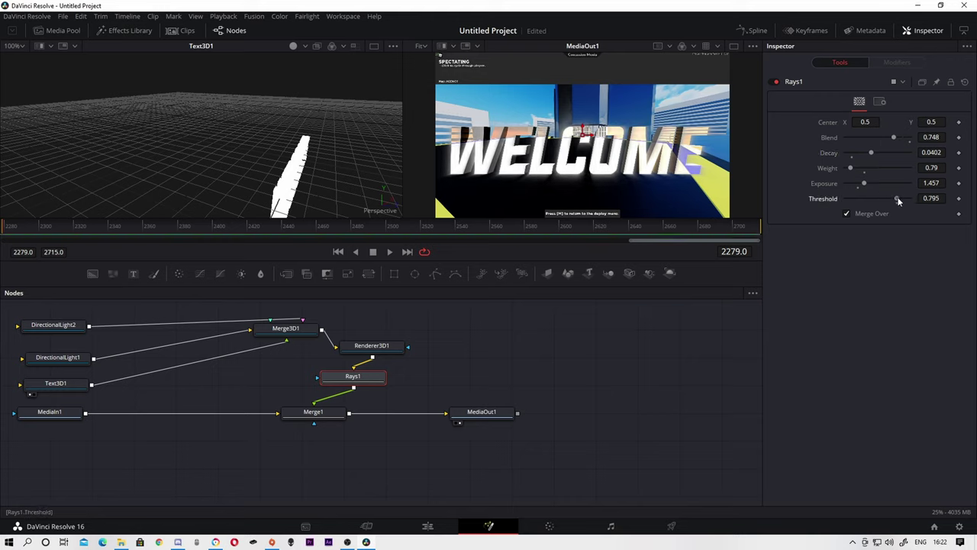
pyautogui.moveTo(897, 198)
pyautogui.mouseDown()
pyautogui.moveTo(860, 201)
pyautogui.moveTo(886, 201)
pyautogui.mouseUp()
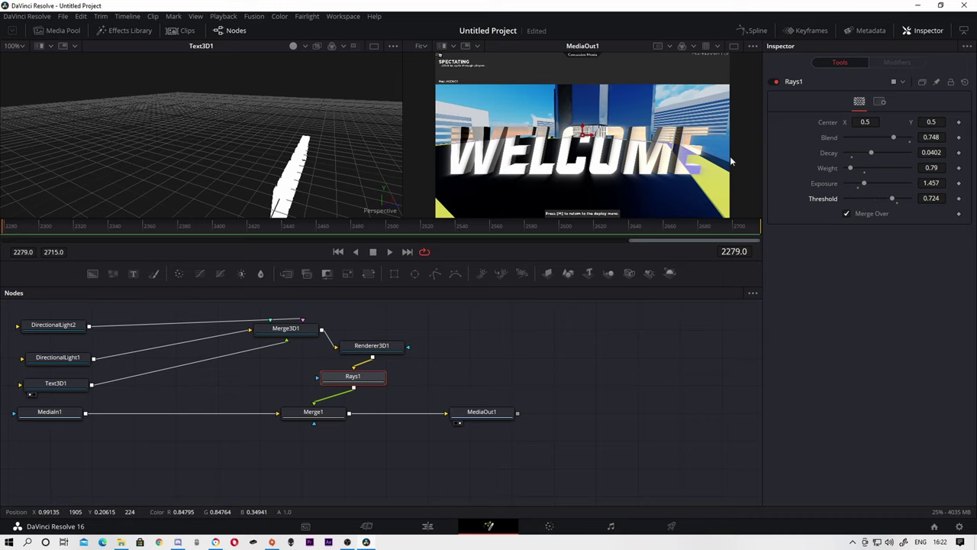
# - In Text3D1's transform settings, keyframe the Z rotation and Z position
pyautogui.click(55, 384)
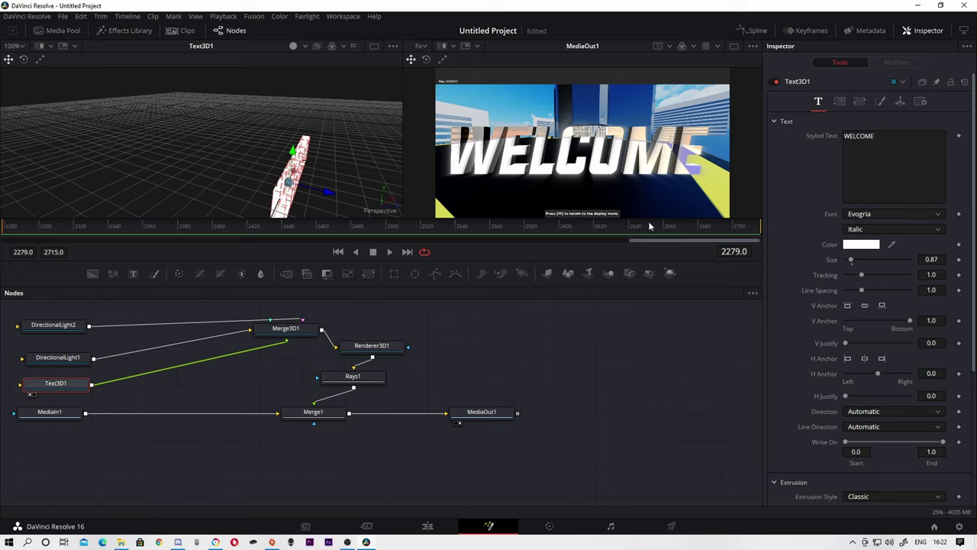
pyautogui.click(881, 102)
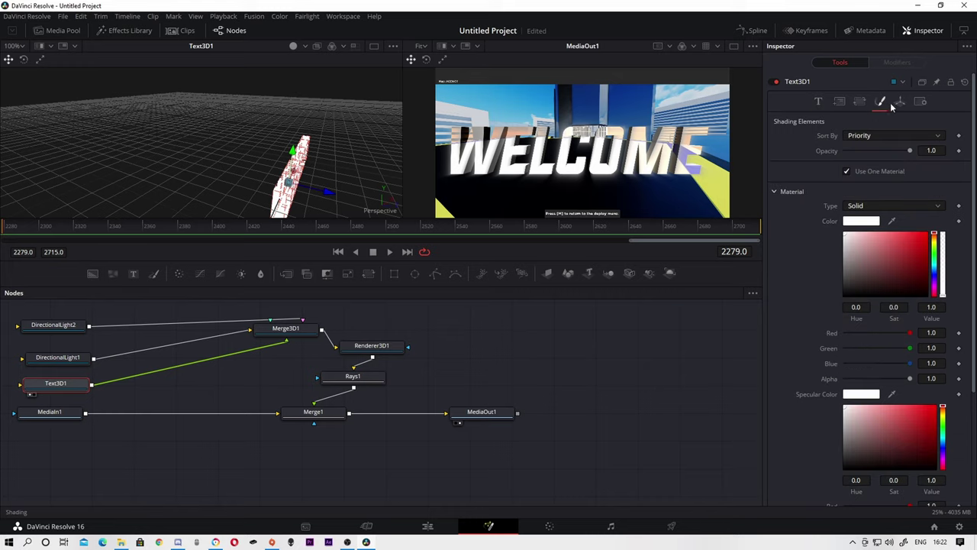
pyautogui.click(900, 102)
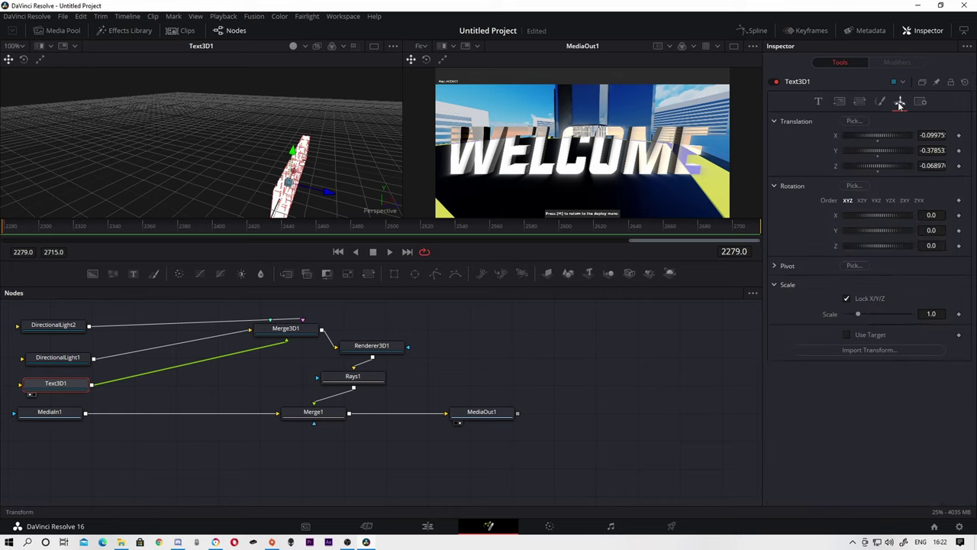
pyautogui.click(959, 246)
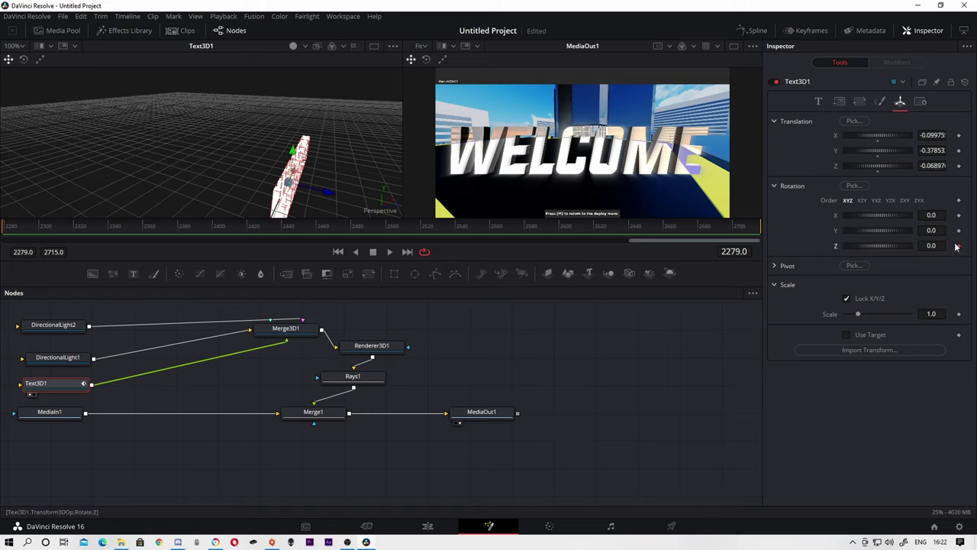
pyautogui.click(959, 165)
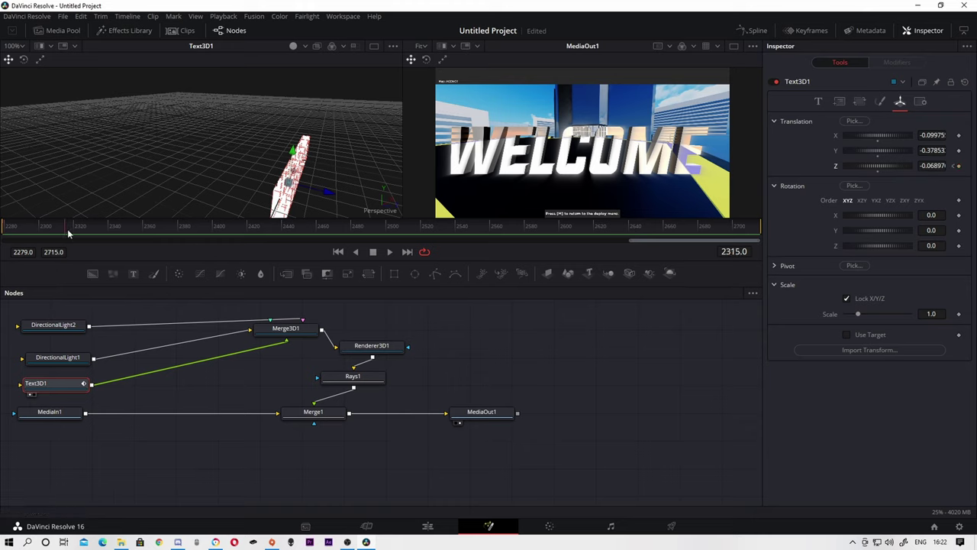
# - At around frame 2321, push the text's Z translation to -20.79
pyautogui.moveTo(67, 228); pyautogui.dragTo(374, 230)
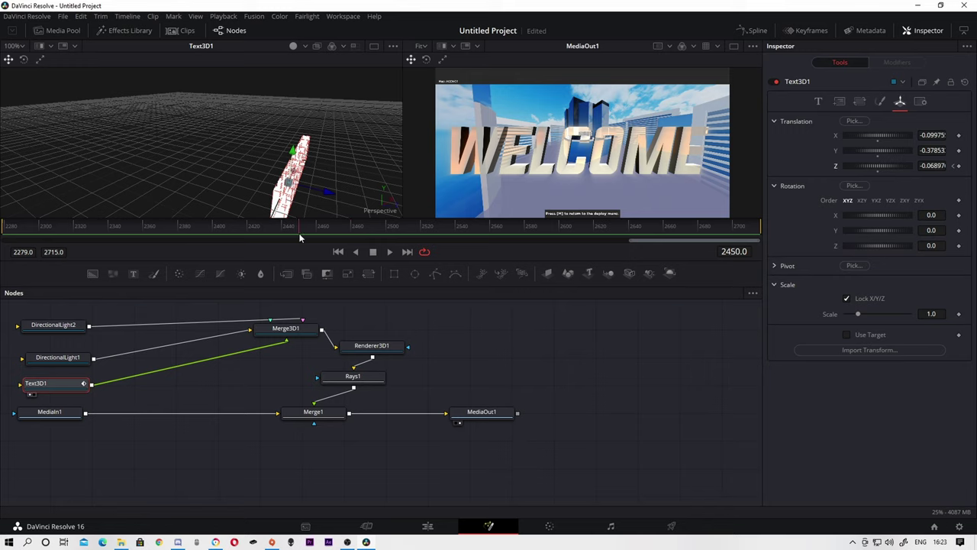
pyautogui.moveTo(286, 237); pyautogui.dragTo(269, 233)
pyautogui.moveTo(184, 230)
pyautogui.mouseDown()
pyautogui.moveTo(57, 236)
pyautogui.moveTo(76, 233)
pyautogui.mouseUp()
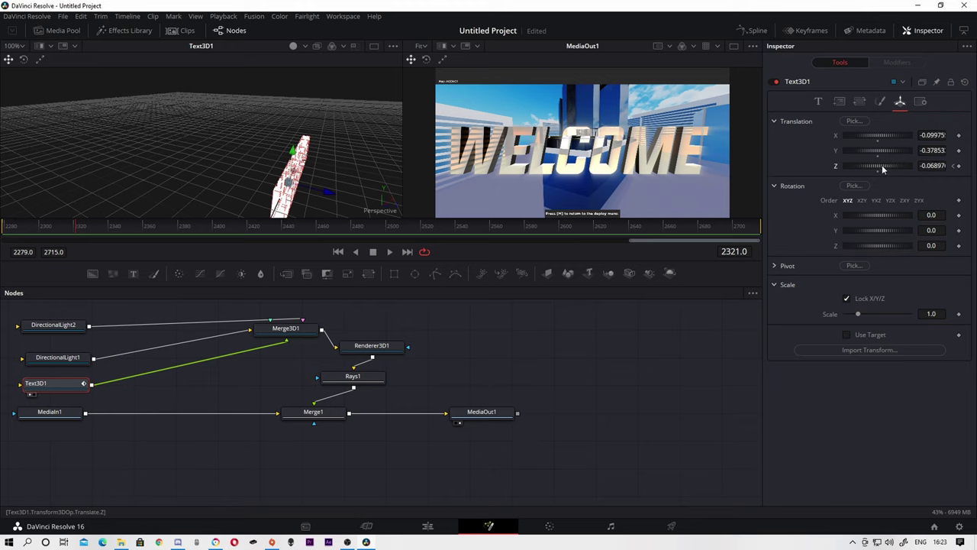
pyautogui.moveTo(883, 169)
pyautogui.mouseDown()
pyautogui.moveTo(810, 181)
pyautogui.moveTo(847, 171)
pyautogui.mouseUp()
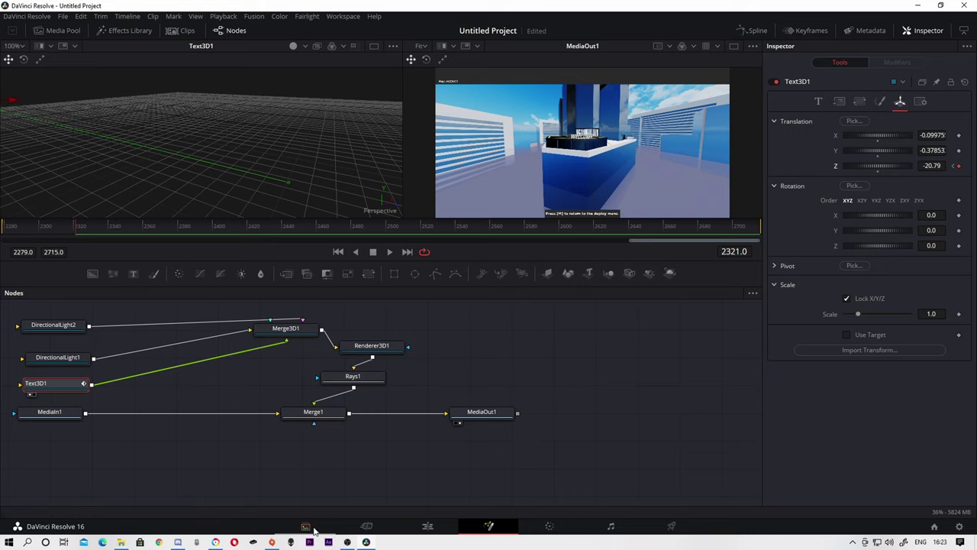
# - On the Edit page, play back the WELCOME shot from 01:00:02:10 and 01:00:03:21
pyautogui.click(427, 526)
pyautogui.click(364, 431)
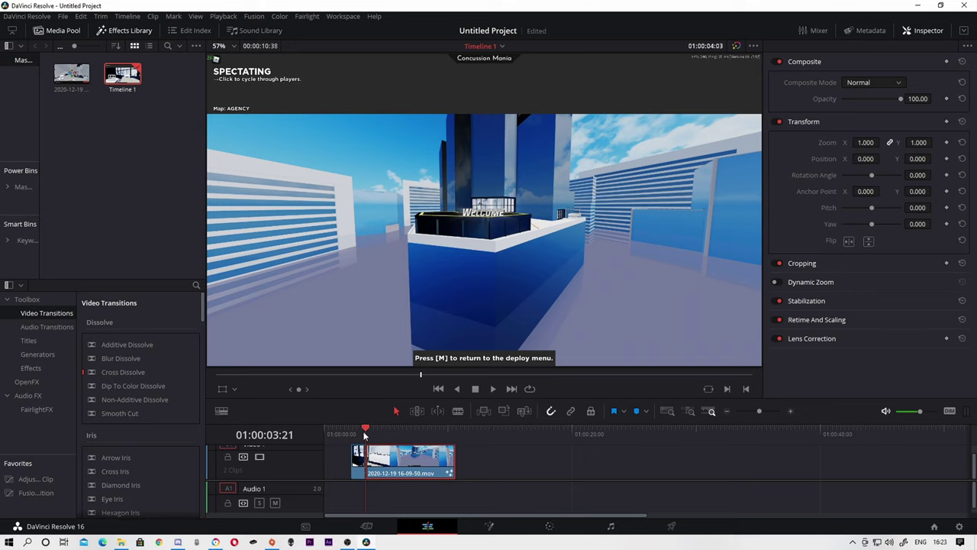
pyautogui.press('space')
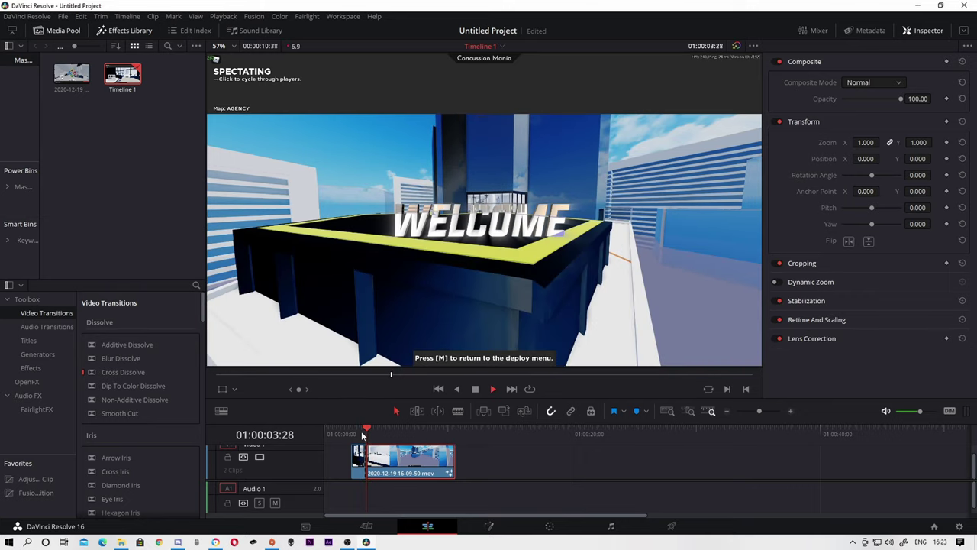
pyautogui.press('space')
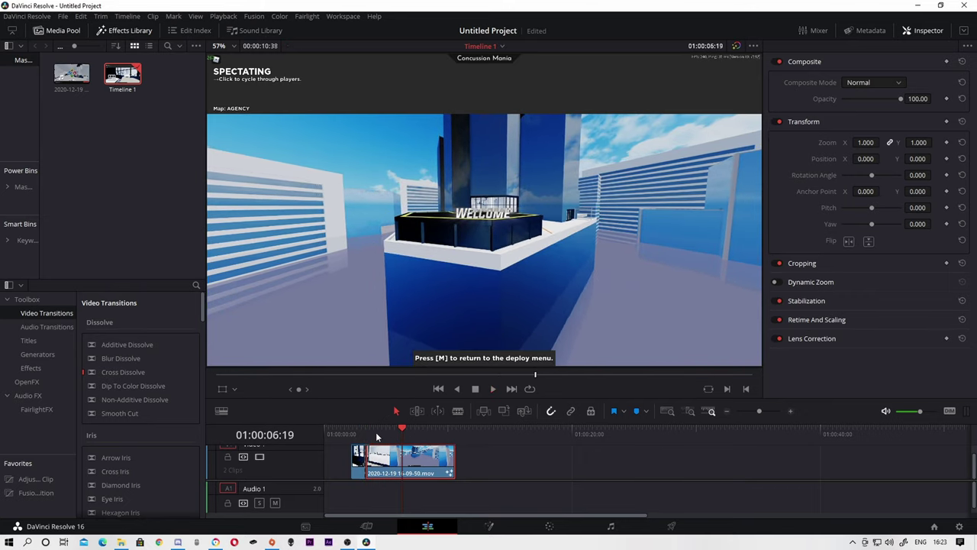
pyautogui.click(365, 432)
pyautogui.press('space')
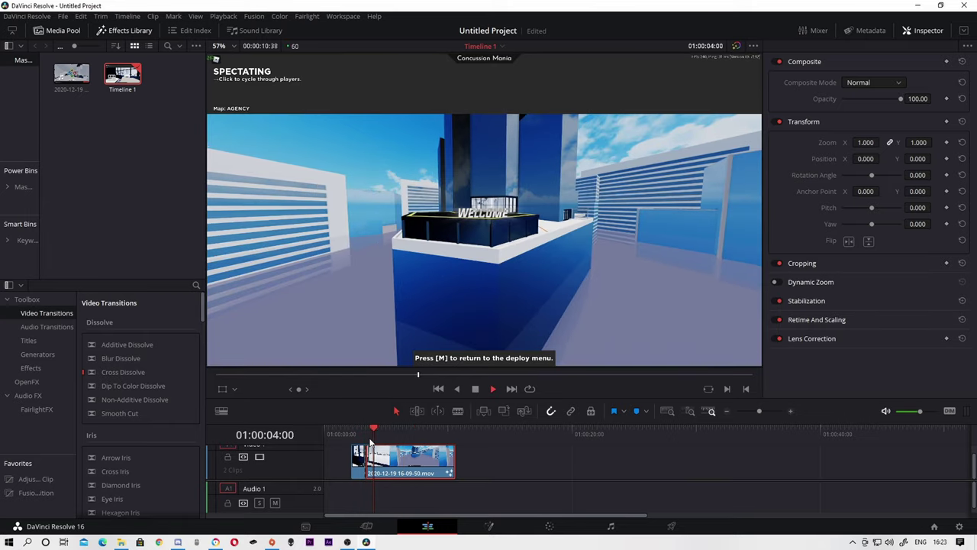
pyautogui.click(351, 434)
pyautogui.press('space')
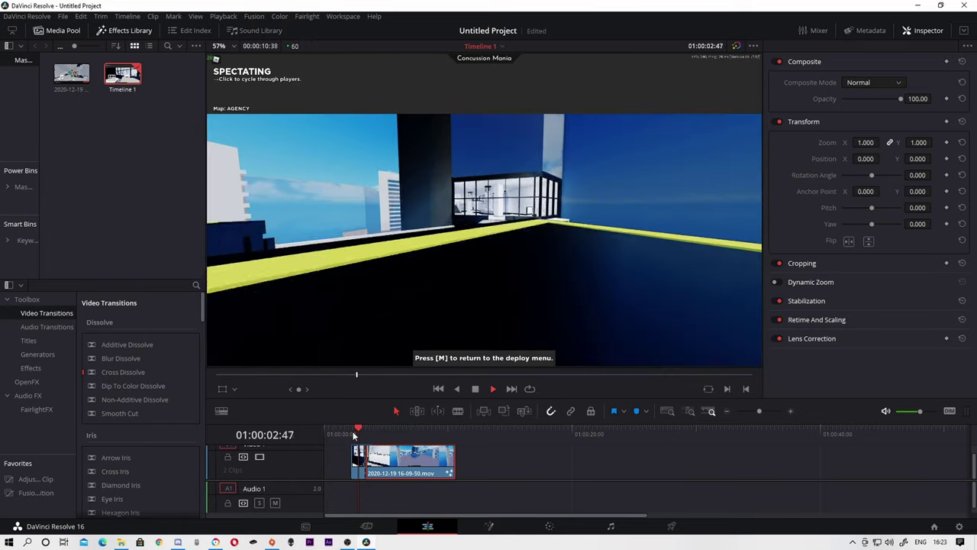
pyautogui.press('space')
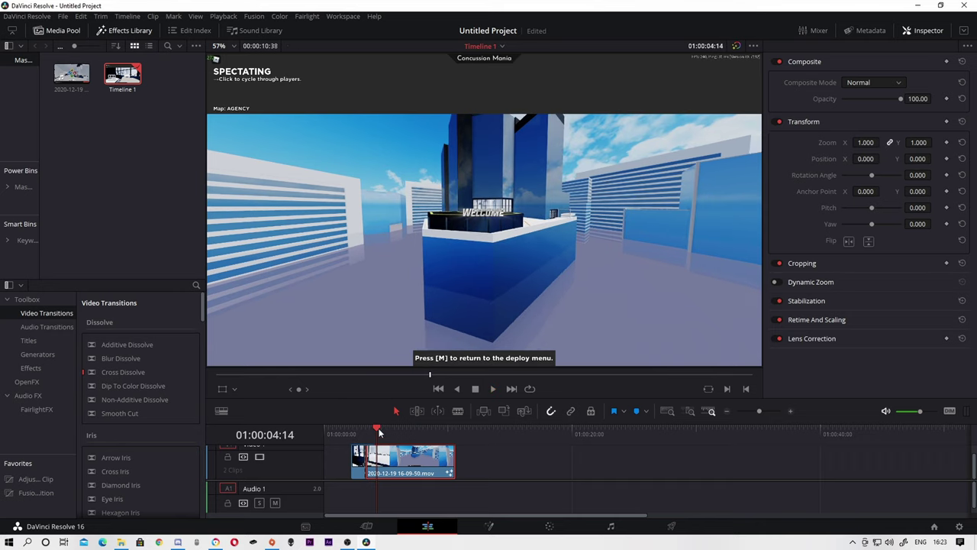
pyautogui.click(367, 432)
pyautogui.press('space')
pyautogui.press('space')
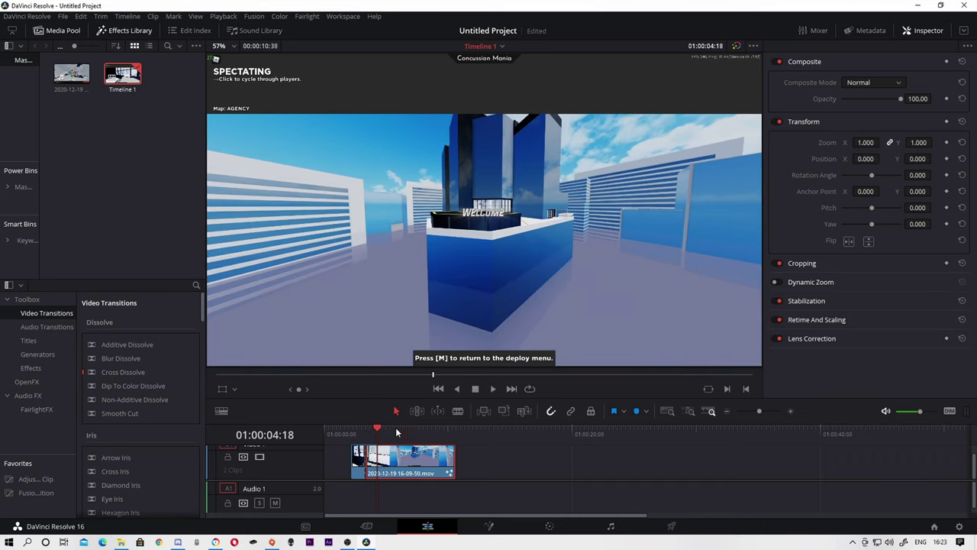
# - Blade-cut the clip near 01:00:04:02, delete the remainder, close the gap and replay
pyautogui.moveTo(760, 412); pyautogui.dragTo(763, 413)
pyautogui.moveTo(482, 437); pyautogui.dragTo(467, 437)
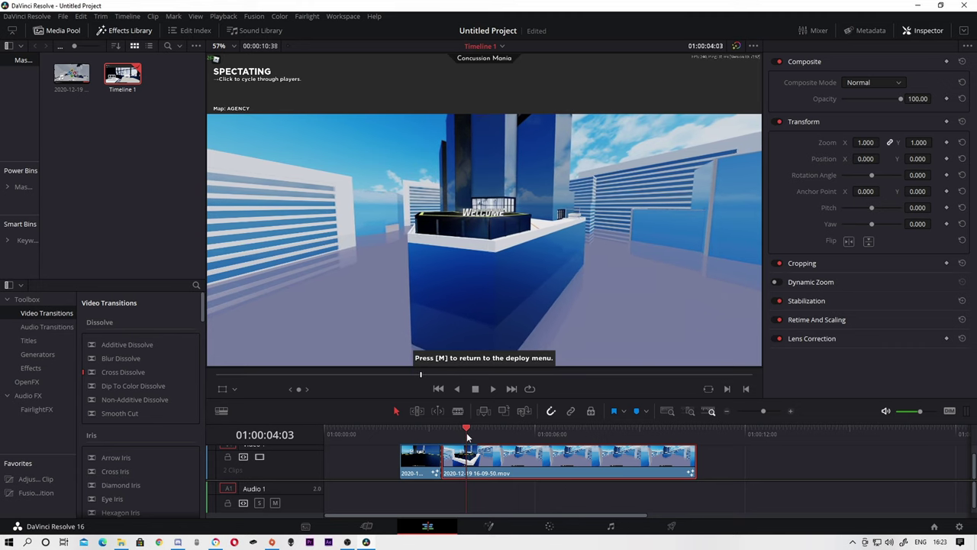
pyautogui.click(458, 411)
pyautogui.click(465, 458)
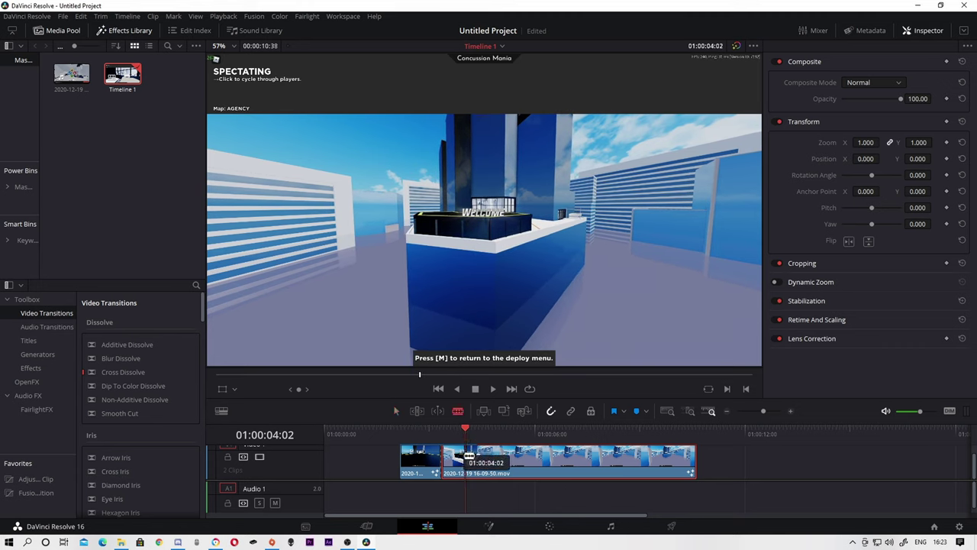
pyautogui.click(523, 462)
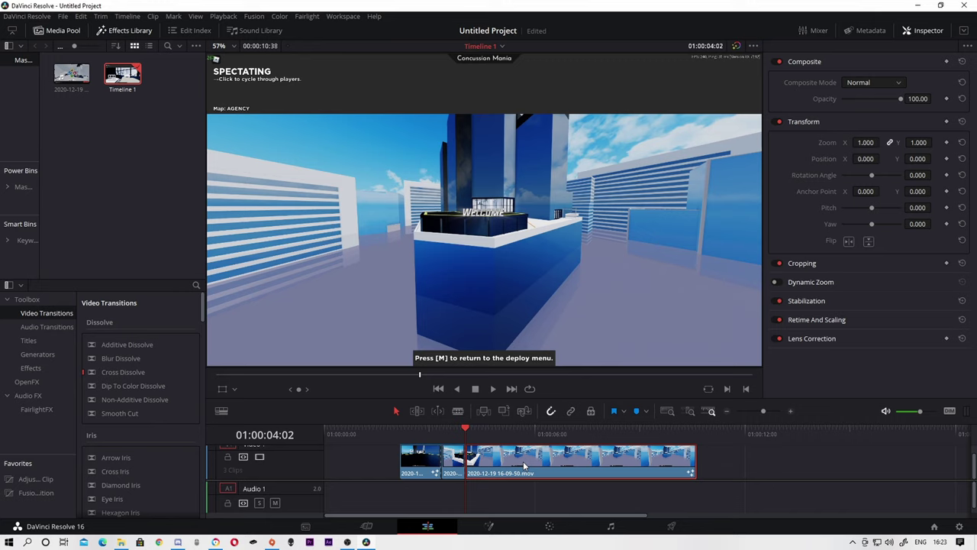
pyautogui.press('Delete')
pyautogui.moveTo(418, 462); pyautogui.dragTo(382, 467)
pyautogui.moveTo(454, 458); pyautogui.dragTo(416, 458)
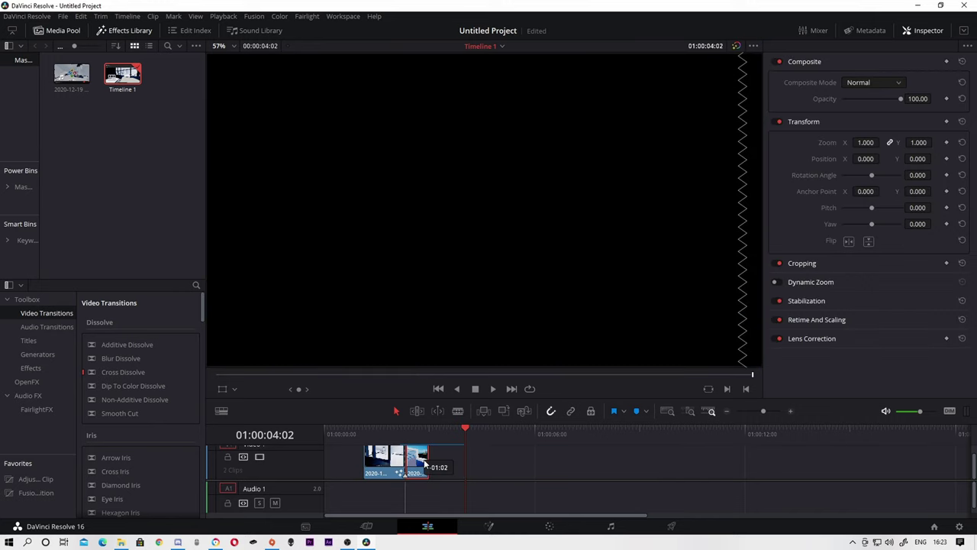
pyautogui.moveTo(463, 430); pyautogui.dragTo(412, 437)
pyautogui.press('space')
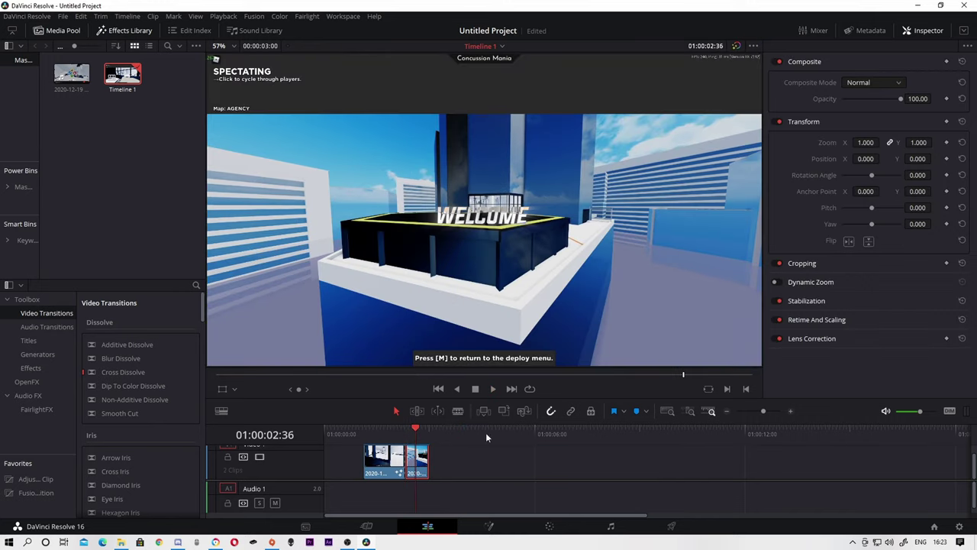
# - Enlarge the timeline and place an Adjustment Clip on a track above Video 1
pyautogui.moveTo(485, 422); pyautogui.dragTo(420, 337)
pyautogui.click(372, 350)
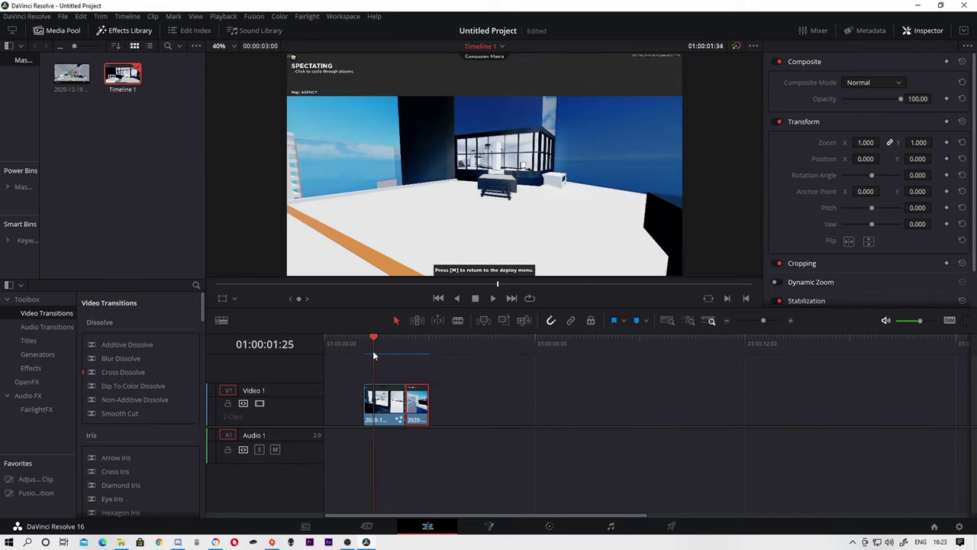
pyautogui.click(364, 345)
pyautogui.click(386, 413)
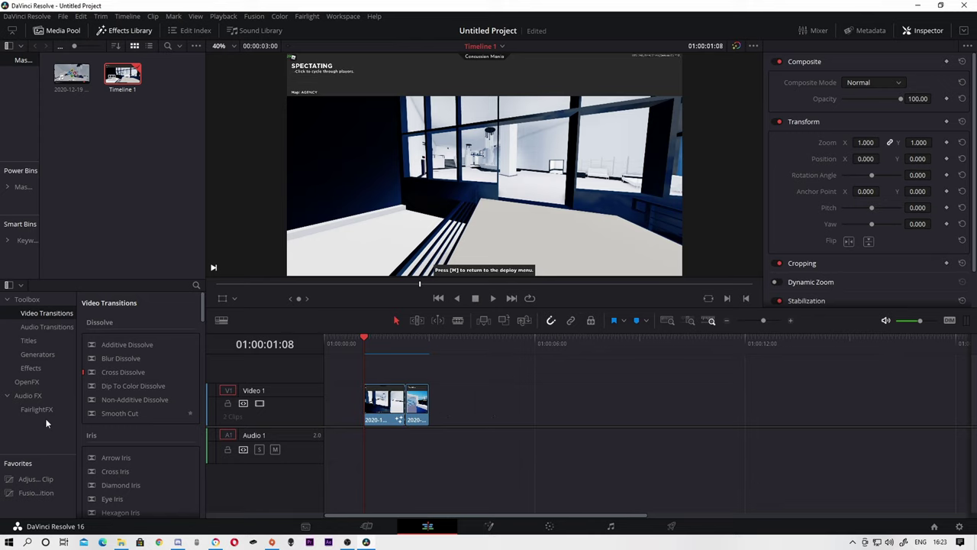
pyautogui.moveTo(35, 479); pyautogui.dragTo(365, 371)
# - Trim the Adjustment Clip to the gameplay clips and set Crop Top and Bottom to 206.280
pyautogui.moveTo(538, 370); pyautogui.dragTo(430, 375)
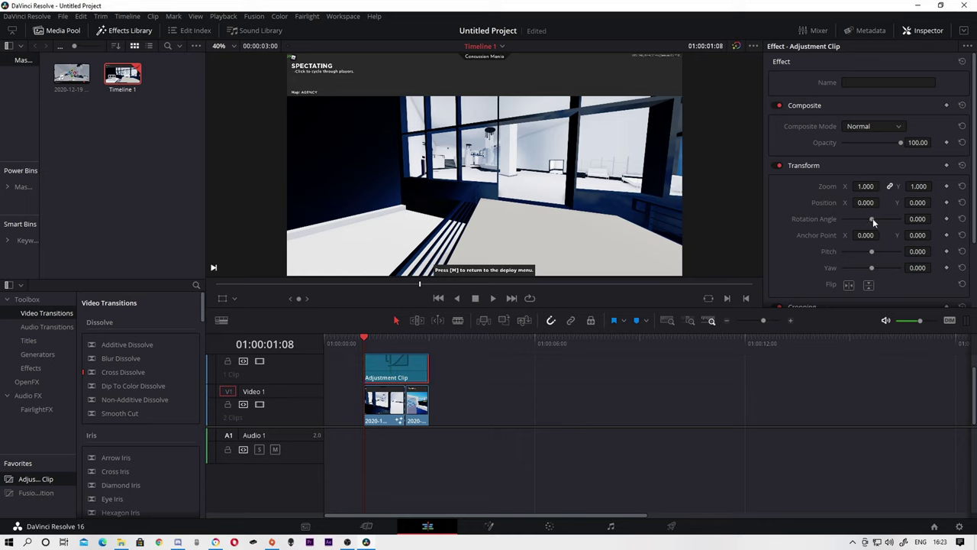
pyautogui.scroll(-3, 817, 277)
pyautogui.click(803, 223)
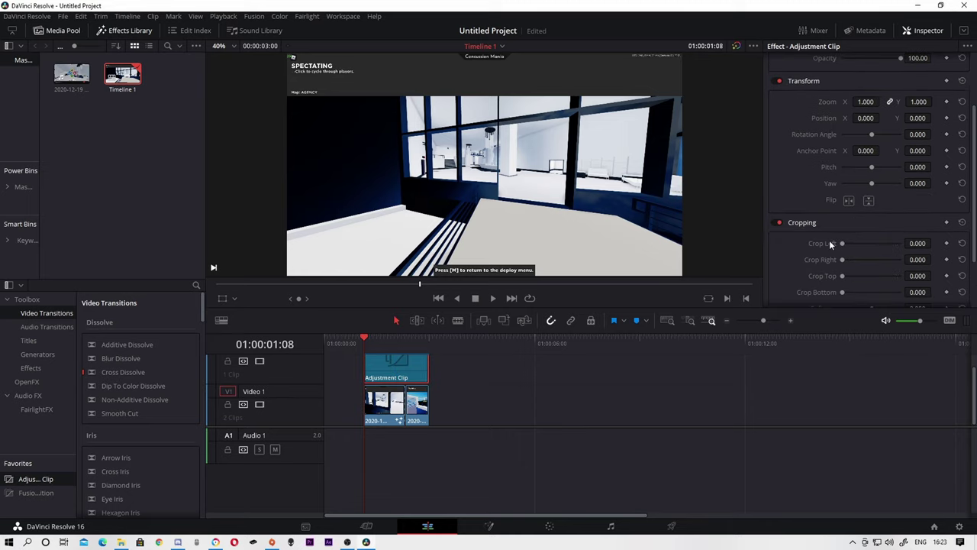
pyautogui.scroll(-1, 840, 259)
pyautogui.moveTo(842, 248); pyautogui.dragTo(854, 250)
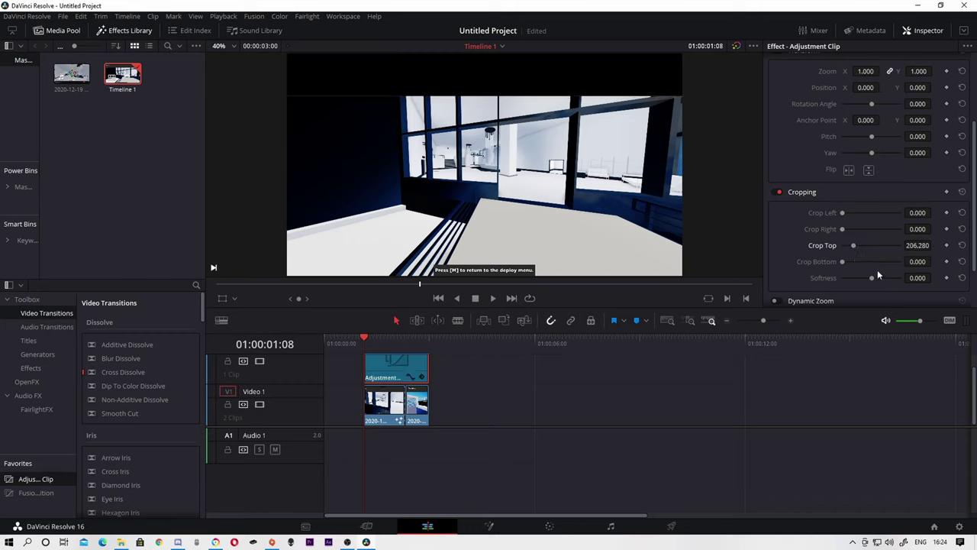
pyautogui.moveTo(842, 261); pyautogui.dragTo(854, 264)
# - Play back the letterboxed clip from near the start to check the bars
pyautogui.press('space')
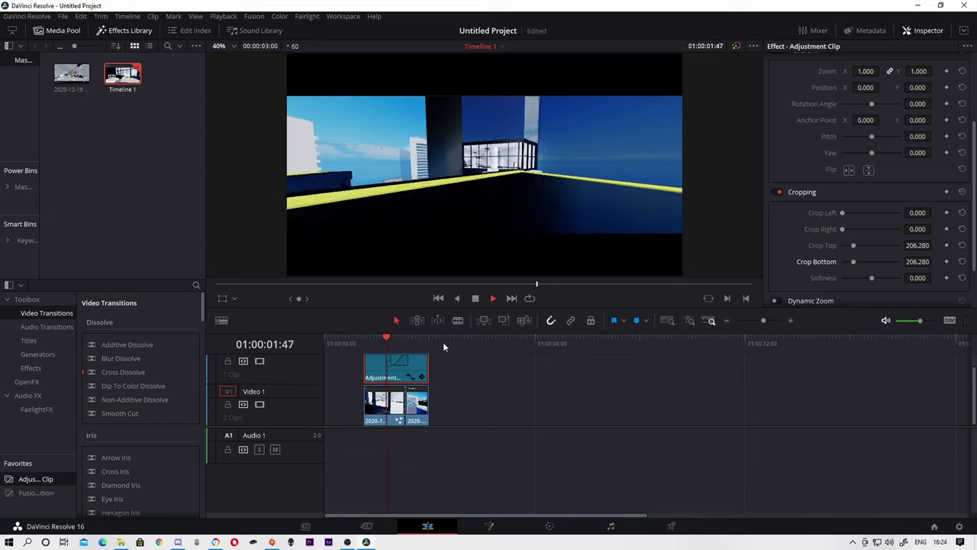
pyautogui.moveTo(416, 342); pyautogui.dragTo(350, 351)
pyautogui.press('space')
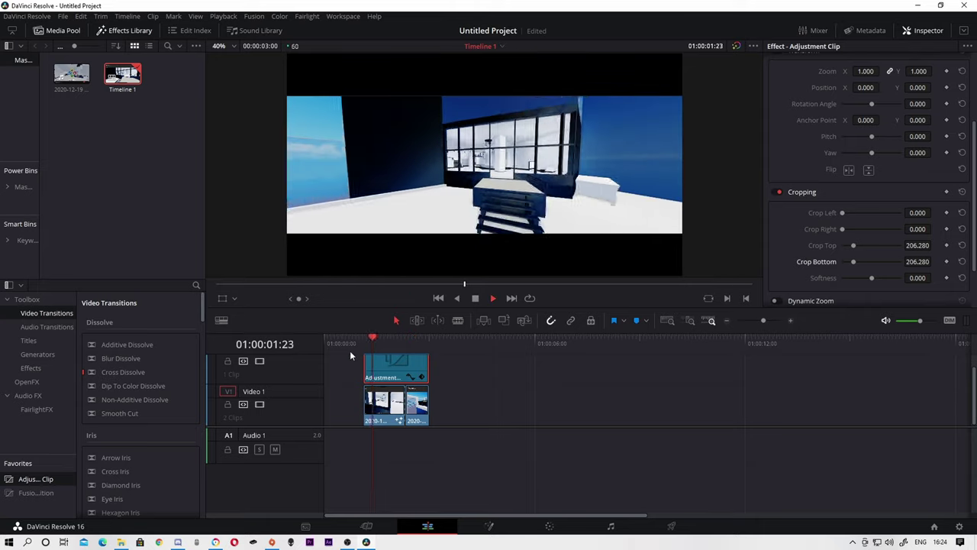
pyautogui.click(392, 349)
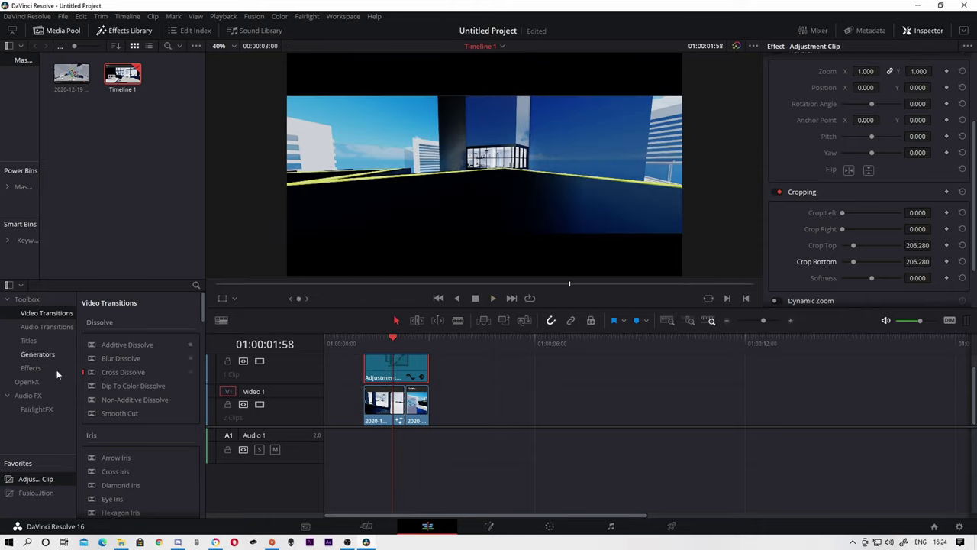
# - Drag MrAT-ZoomBack from Video Transitions onto the cut between the two Video 1 clips
pyautogui.scroll(-10, 129, 448)
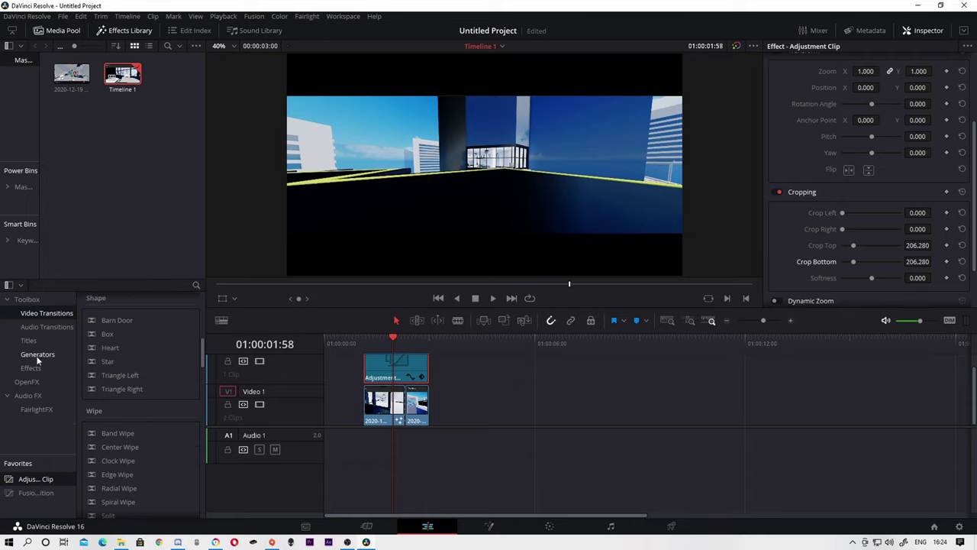
pyautogui.click(35, 368)
pyautogui.click(51, 323)
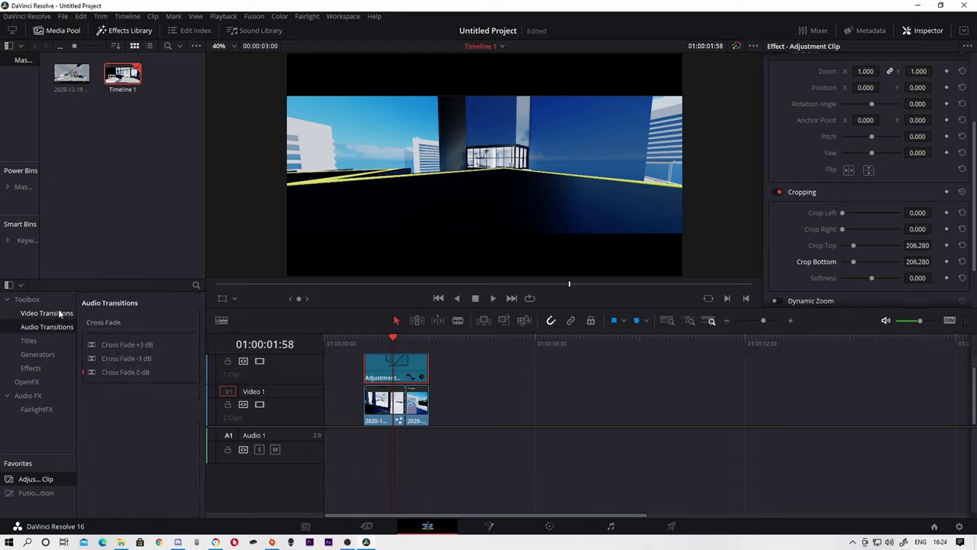
pyautogui.click(57, 313)
pyautogui.scroll(-10, 145, 435)
pyautogui.scroll(-5, 140, 434)
pyautogui.scroll(-5, 139, 434)
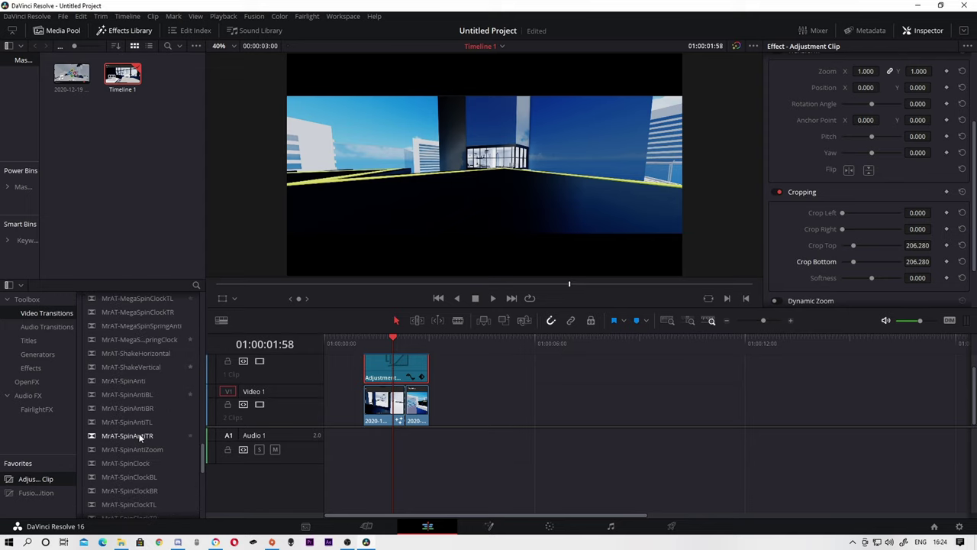
pyautogui.scroll(-5, 138, 435)
pyautogui.scroll(-5, 136, 434)
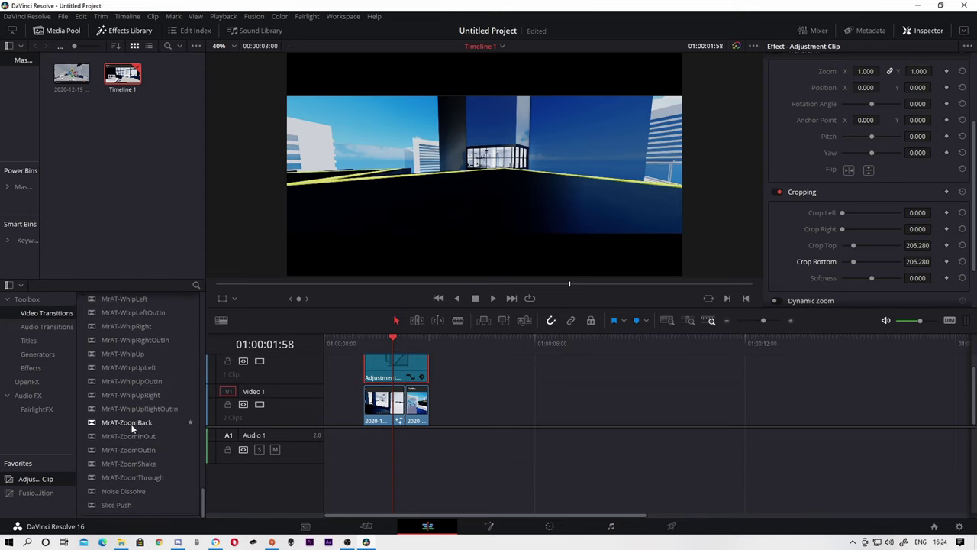
pyautogui.moveTo(132, 425); pyautogui.dragTo(397, 403)
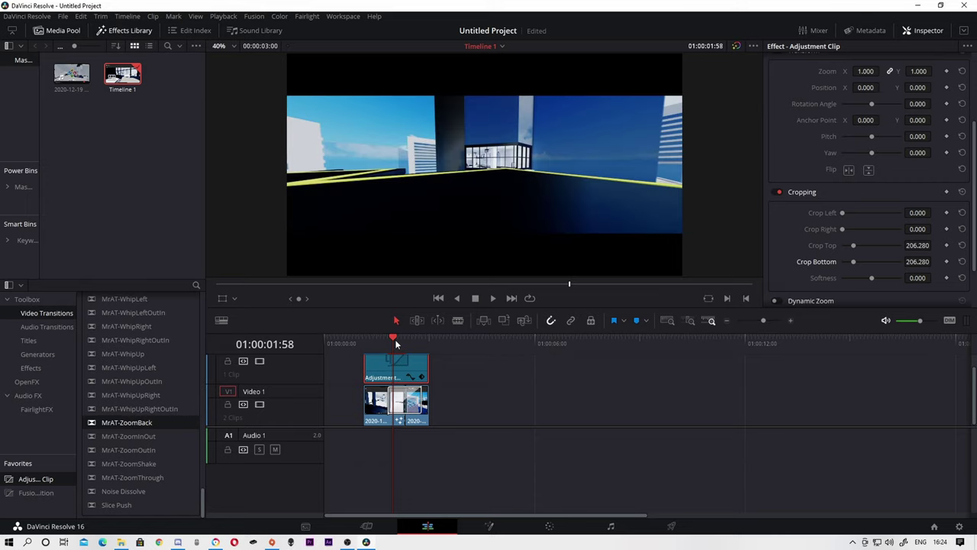
# - Replay the zoom transition across the cut, then zoom the timeline in on it
pyautogui.click(392, 339)
pyautogui.press('space')
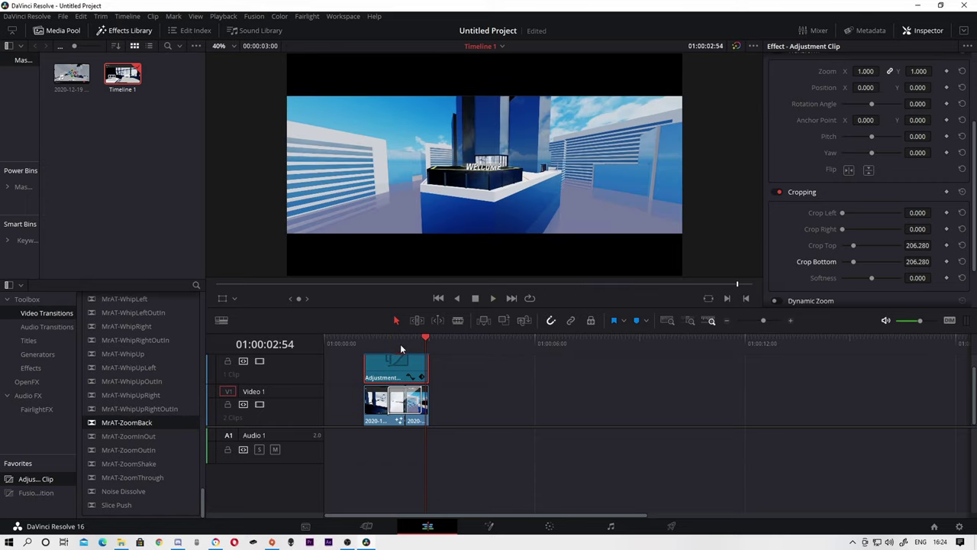
pyautogui.moveTo(400, 344); pyautogui.dragTo(368, 349)
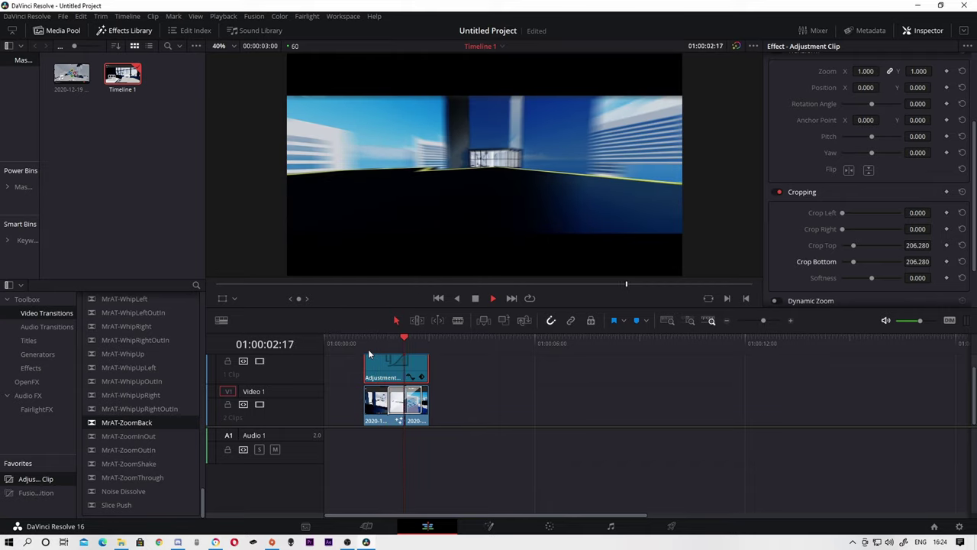
pyautogui.click(408, 351)
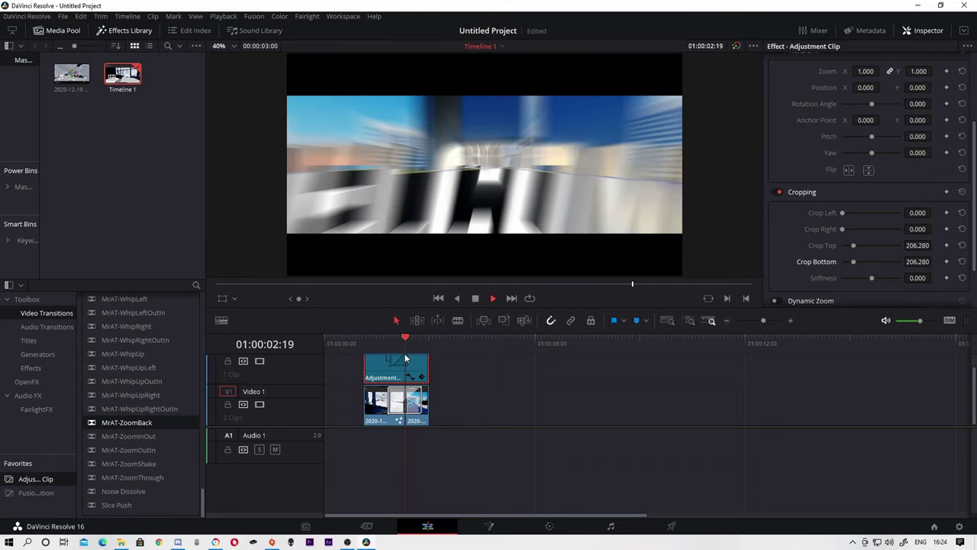
pyautogui.click(376, 347)
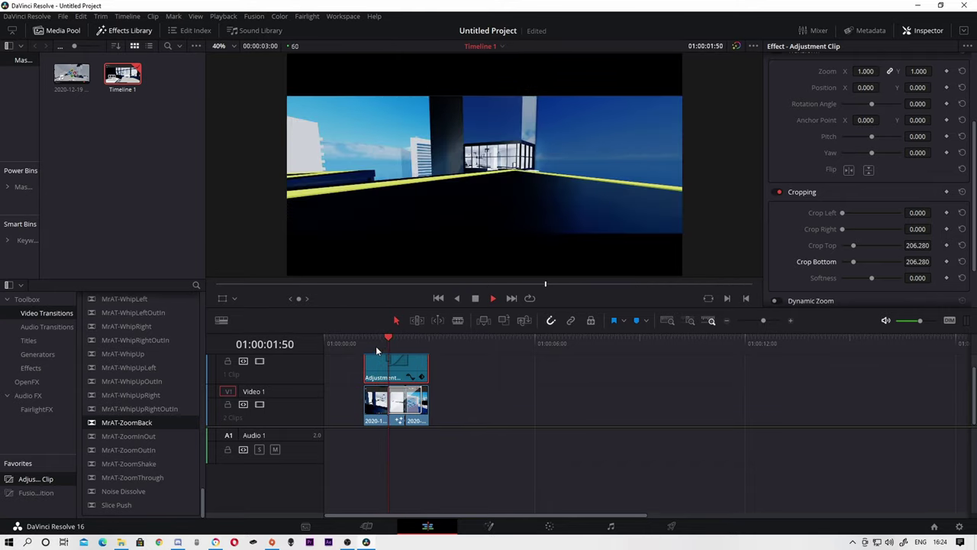
pyautogui.click(401, 344)
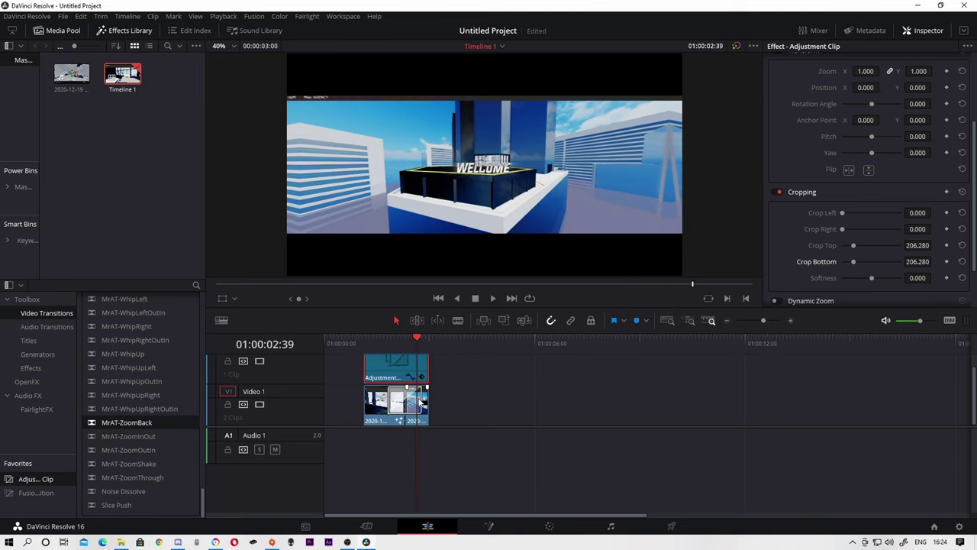
pyautogui.moveTo(763, 321); pyautogui.dragTo(768, 320)
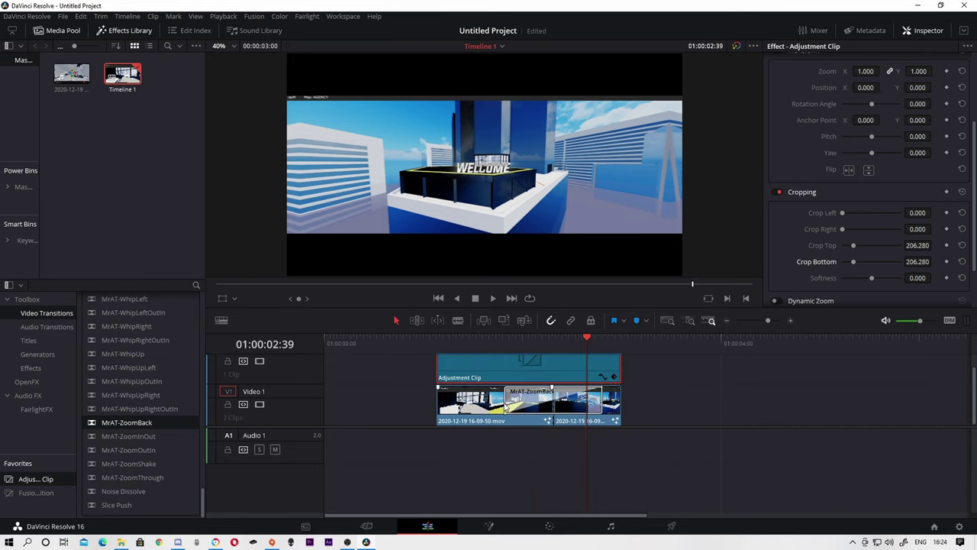
pyautogui.moveTo(505, 403); pyautogui.dragTo(507, 403)
# - Scrub and play across the cut to check the MrAT-ZoomBack blur frames
pyautogui.click(566, 341)
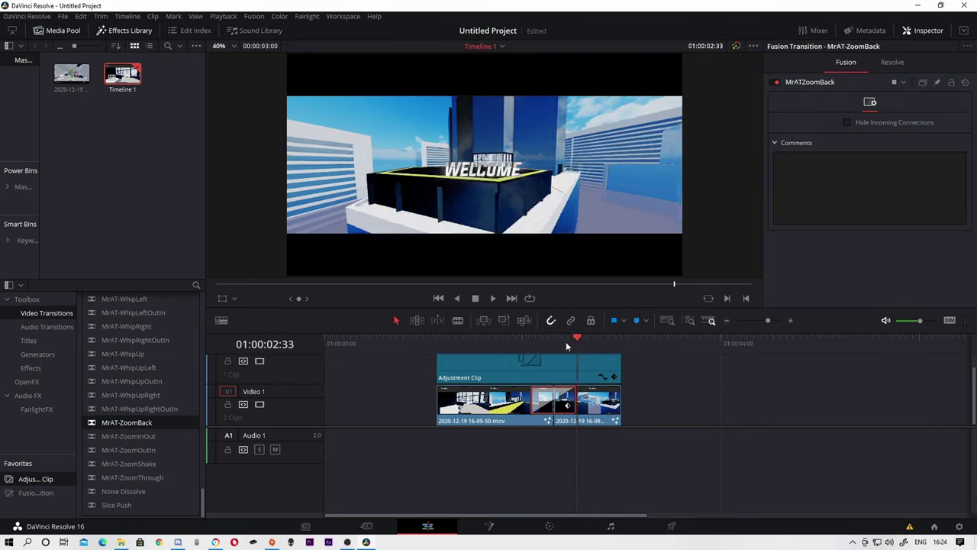
pyautogui.click(430, 343)
pyautogui.press('space')
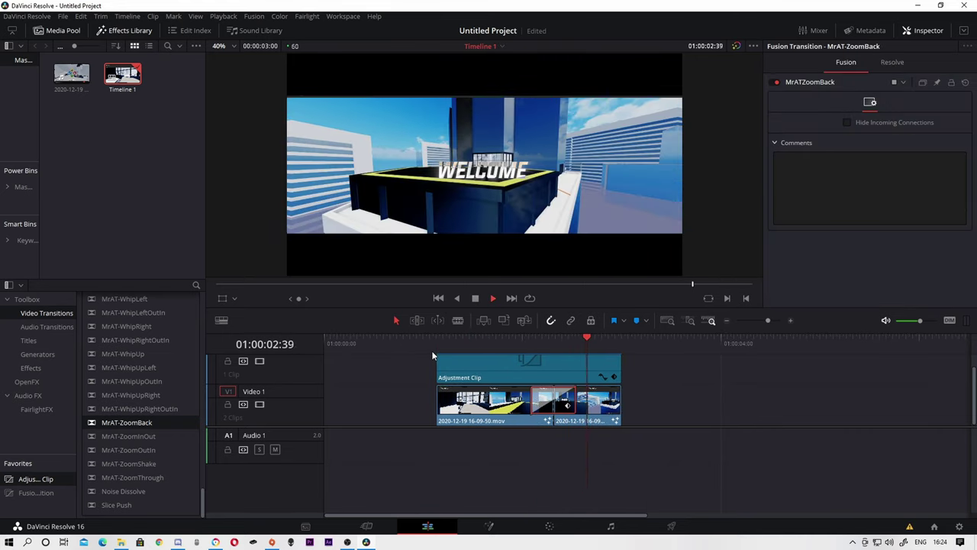
pyautogui.click(597, 346)
pyautogui.moveTo(598, 345); pyautogui.dragTo(536, 347)
pyautogui.press('space')
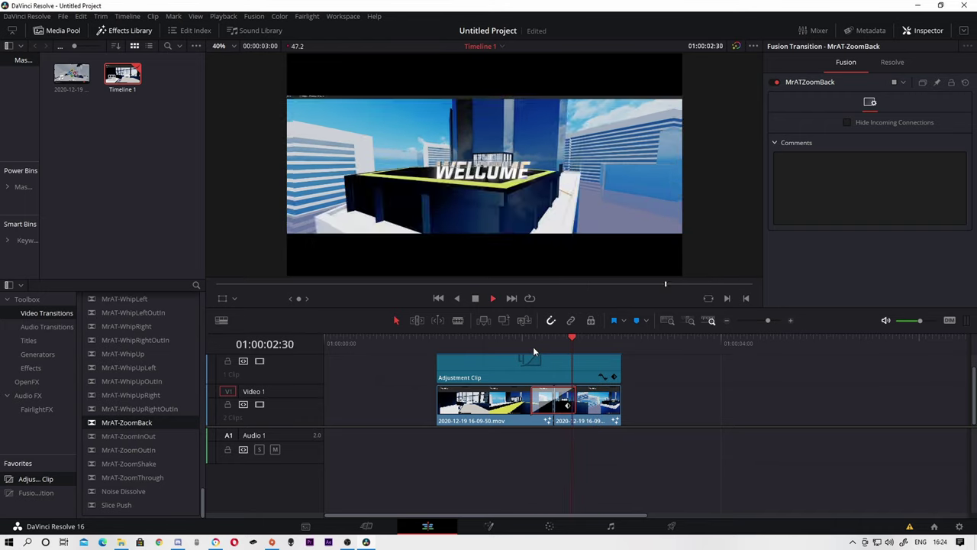
pyautogui.moveTo(608, 350)
pyautogui.mouseDown()
pyautogui.moveTo(482, 362)
pyautogui.moveTo(444, 348)
pyautogui.mouseUp()
pyautogui.press('space')
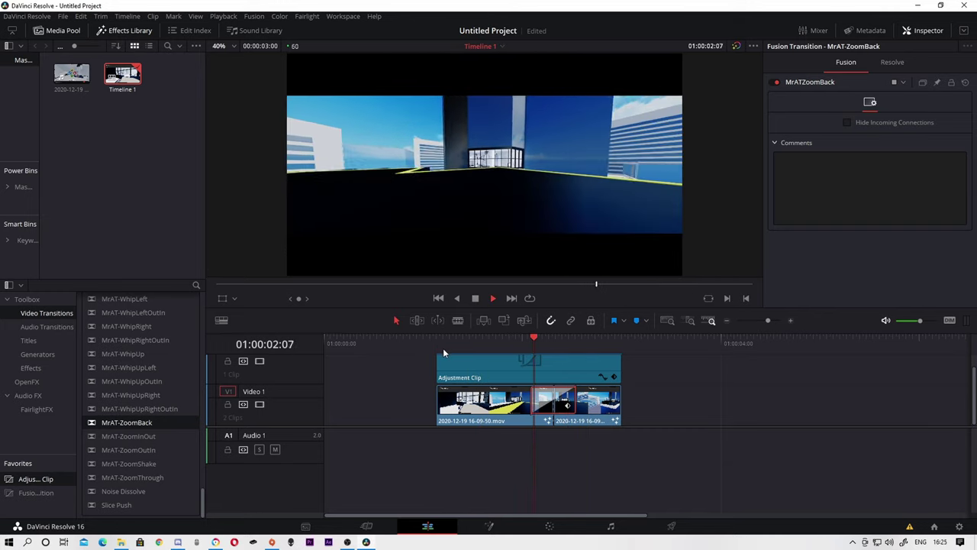
pyautogui.moveTo(537, 350); pyautogui.dragTo(536, 356)
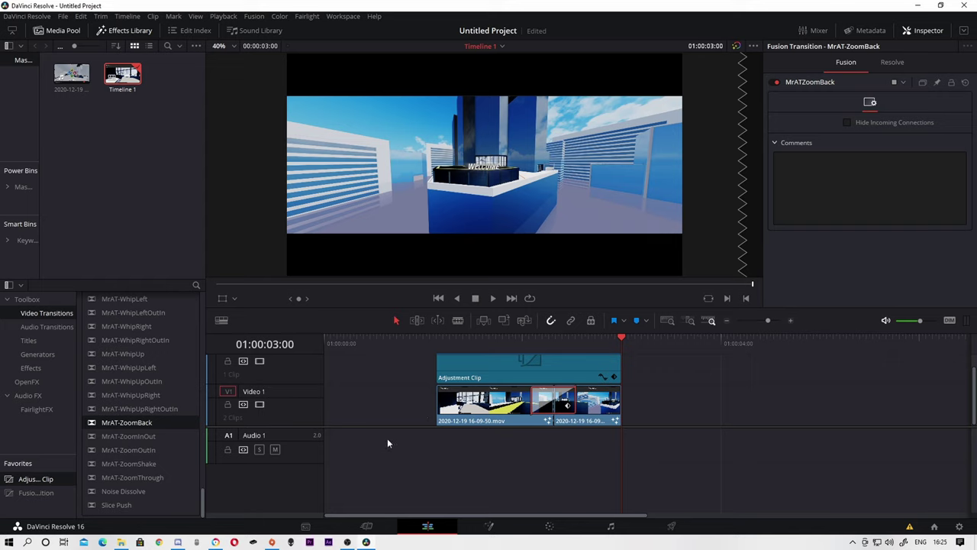
# - Select the first gameplay clip at the timeline start and bring it into Fusion
pyautogui.scroll(1, 394, 420)
pyautogui.scroll(-1, 400, 405)
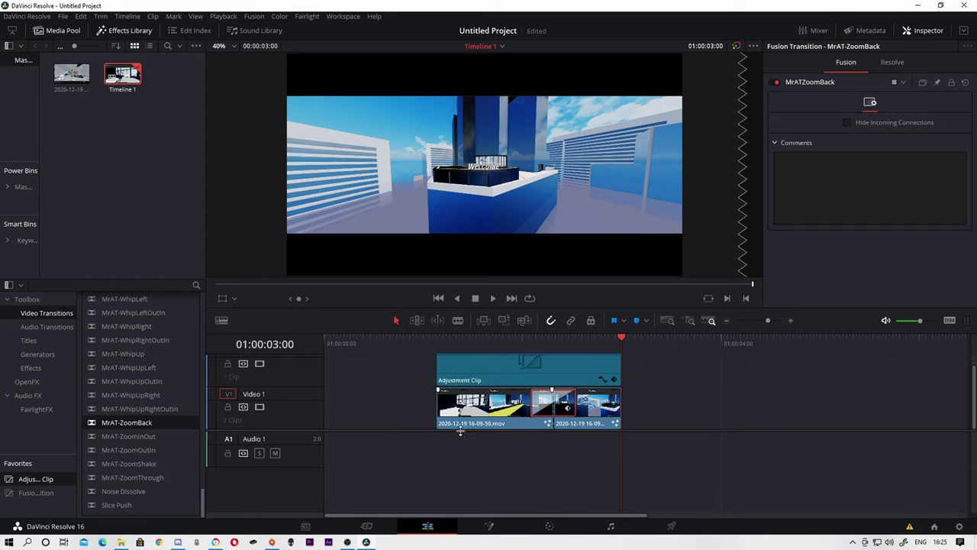
pyautogui.scroll(2, 459, 431)
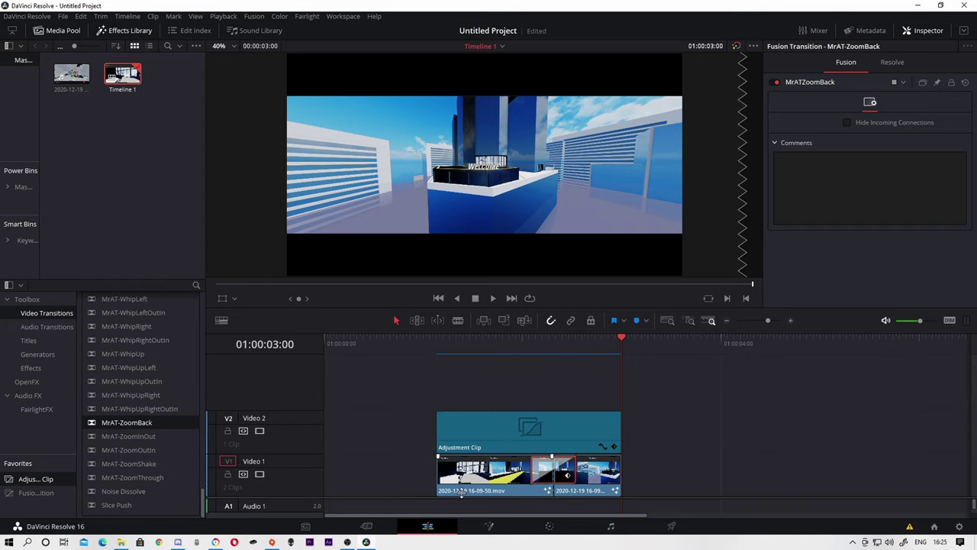
pyautogui.click(30, 369)
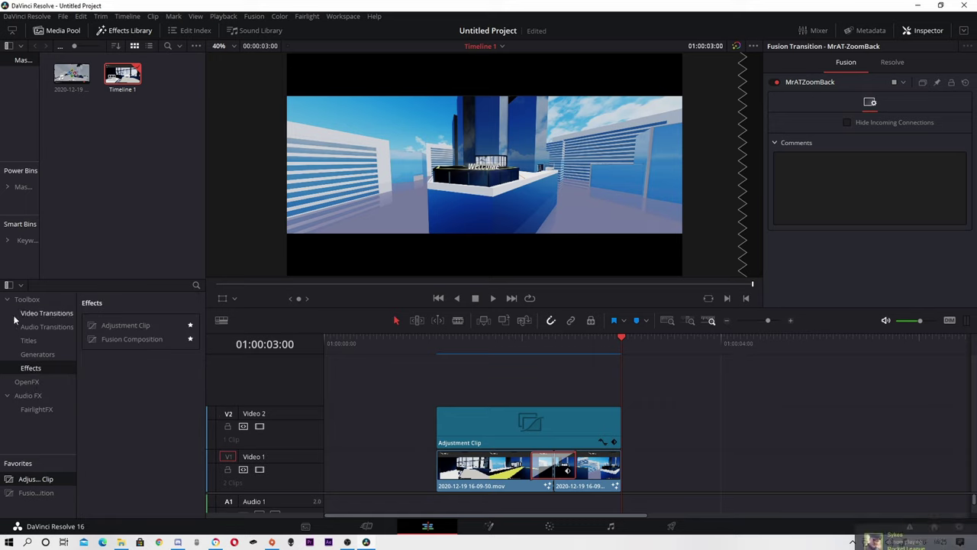
pyautogui.click(40, 314)
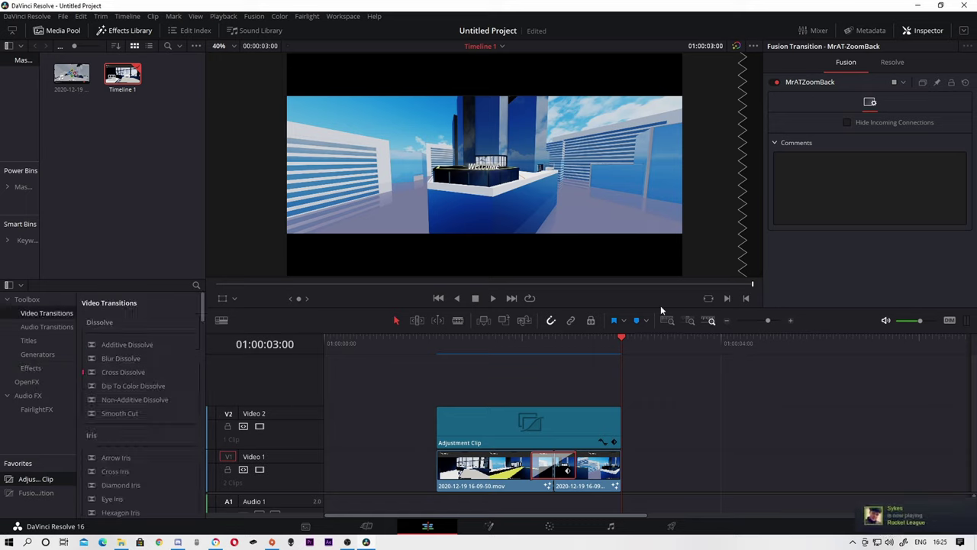
pyautogui.click(434, 366)
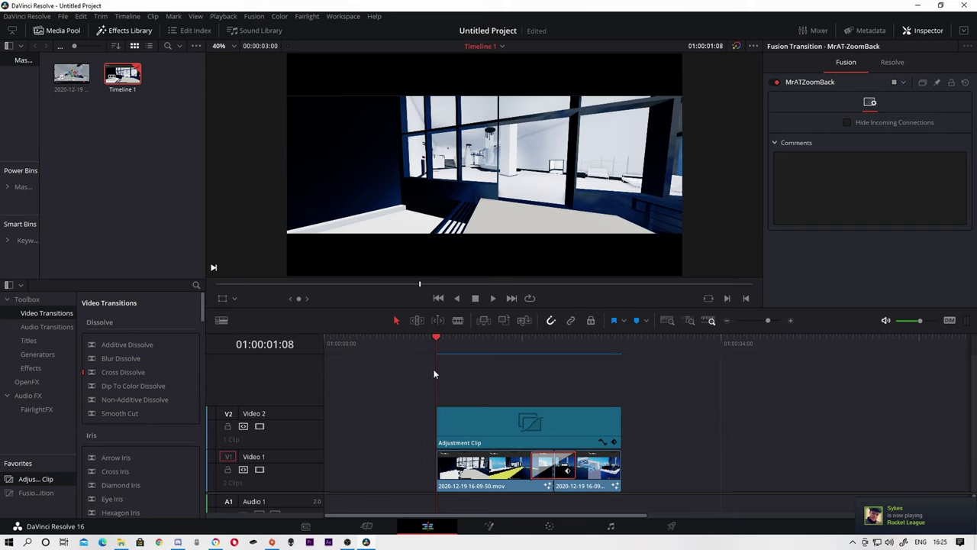
pyautogui.click(493, 482)
pyautogui.click(490, 527)
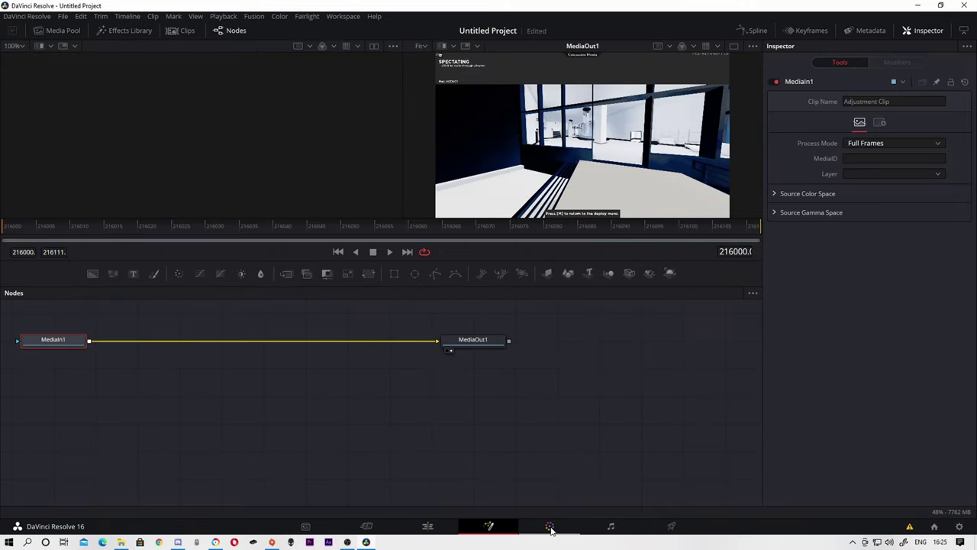
# - On the Color page, raise two points on clip 01's custom curve to brighten it
pyautogui.click(550, 527)
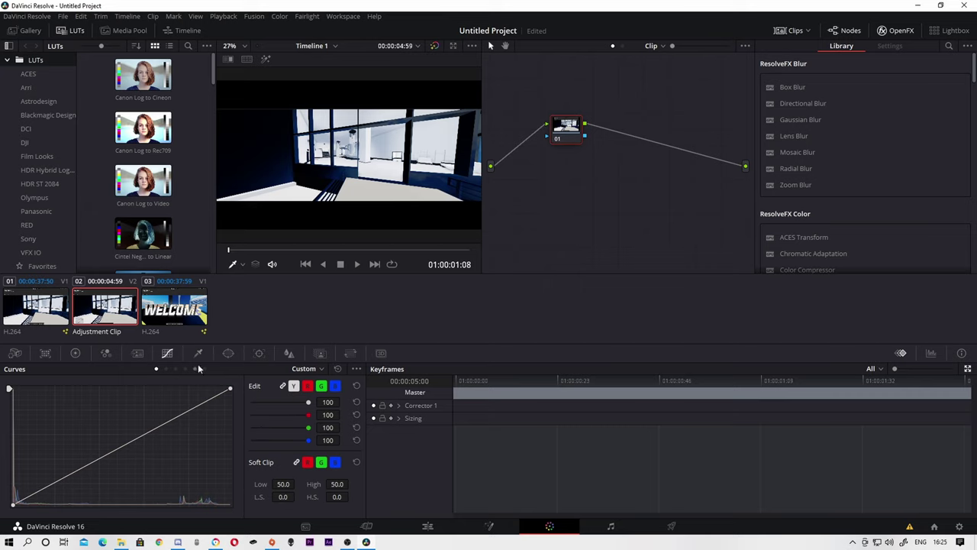
pyautogui.click(14, 308)
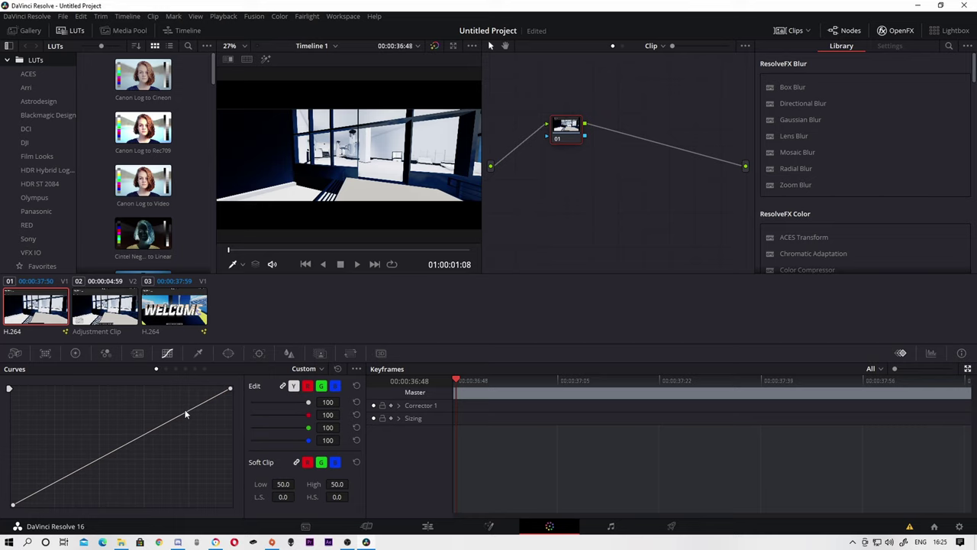
pyautogui.moveTo(184, 412); pyautogui.dragTo(182, 398)
pyautogui.moveTo(75, 465)
pyautogui.mouseDown()
pyautogui.moveTo(75, 487)
pyautogui.moveTo(74, 468)
pyautogui.mouseUp()
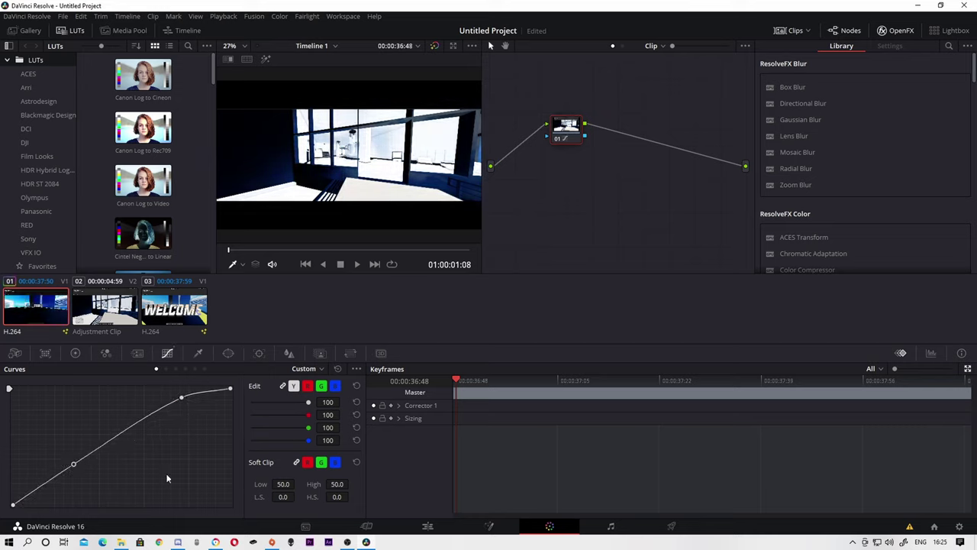
pyautogui.click(489, 526)
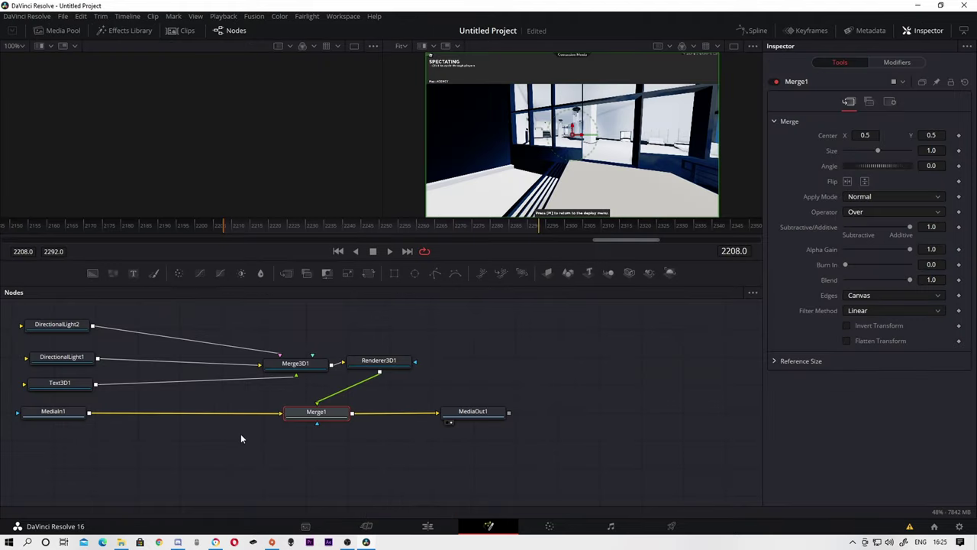
# - Pick the WELCOME clip 03 and open its Fusion composition with Rays1 feeding Merge1
pyautogui.click(427, 526)
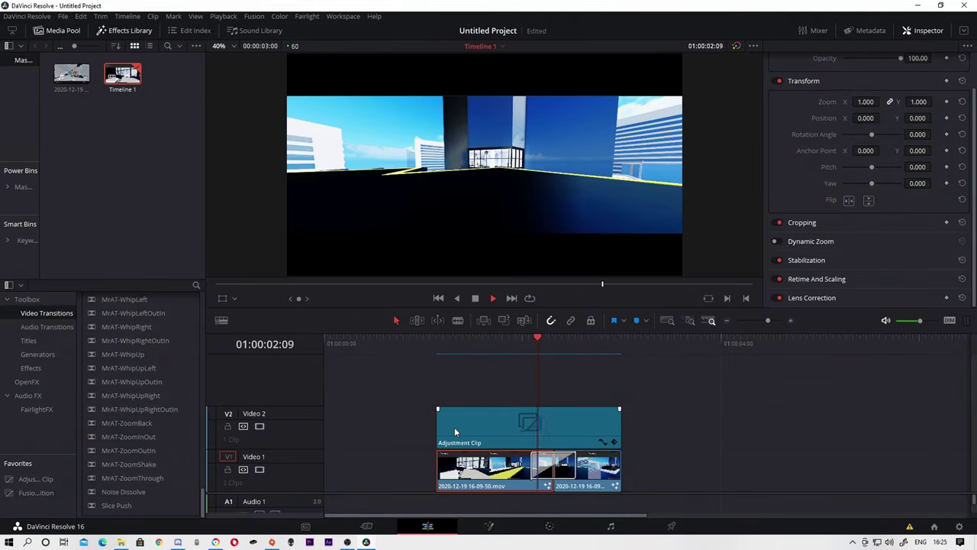
pyautogui.moveTo(580, 343)
pyautogui.mouseDown()
pyautogui.moveTo(555, 347)
pyautogui.moveTo(566, 354)
pyautogui.mouseUp()
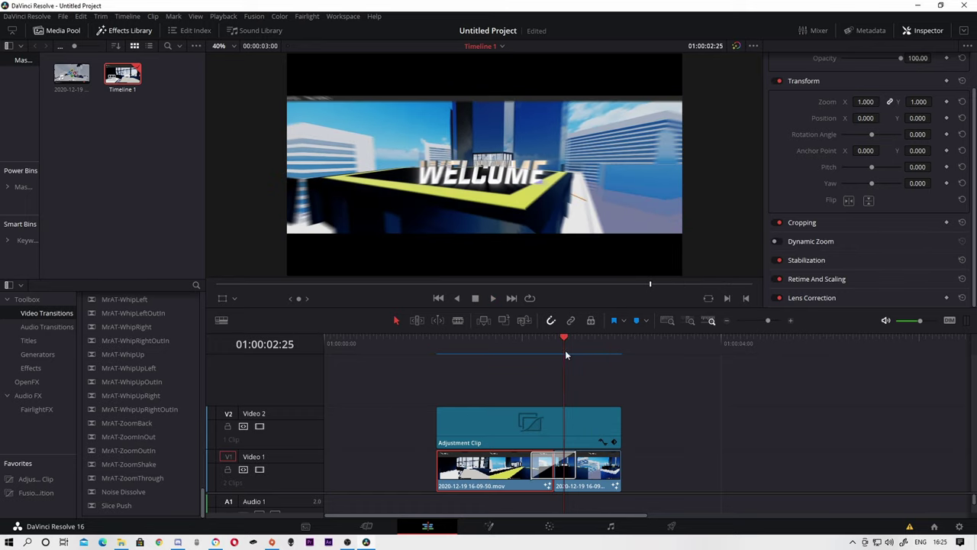
pyautogui.click(597, 473)
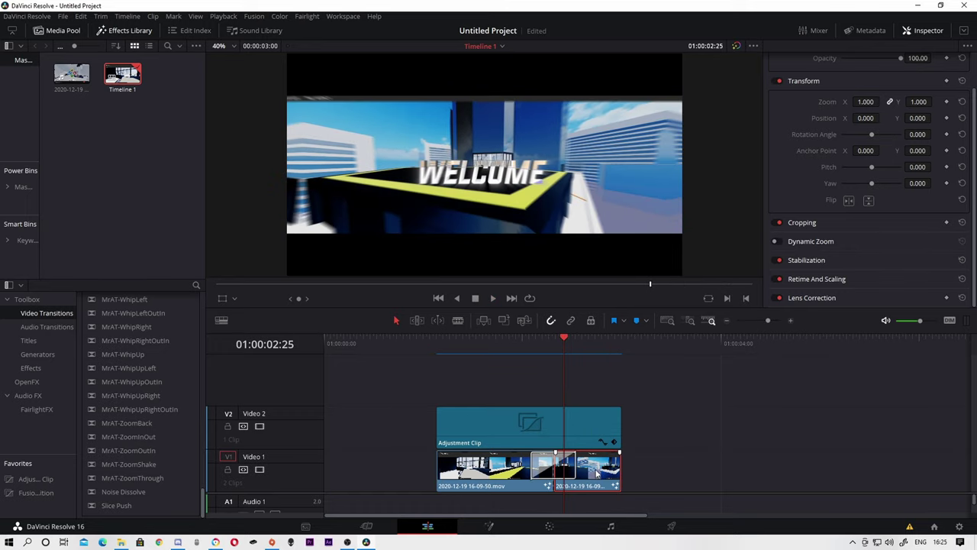
pyautogui.click(489, 526)
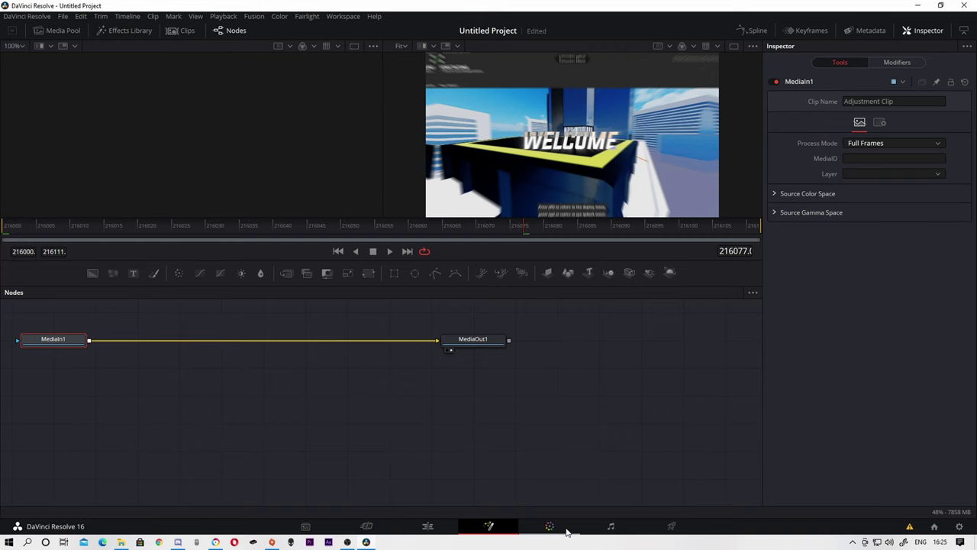
pyautogui.click(567, 531)
pyautogui.click(174, 319)
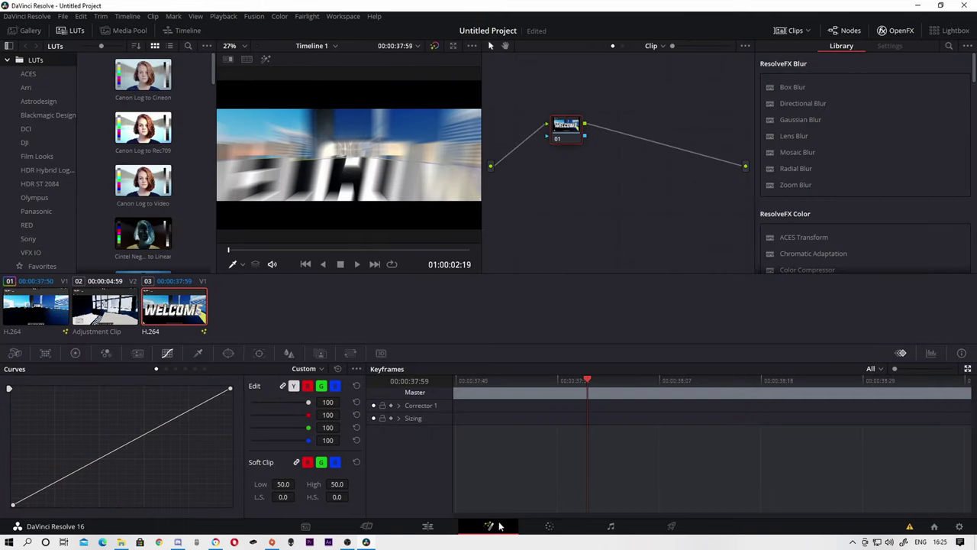
pyautogui.click(489, 526)
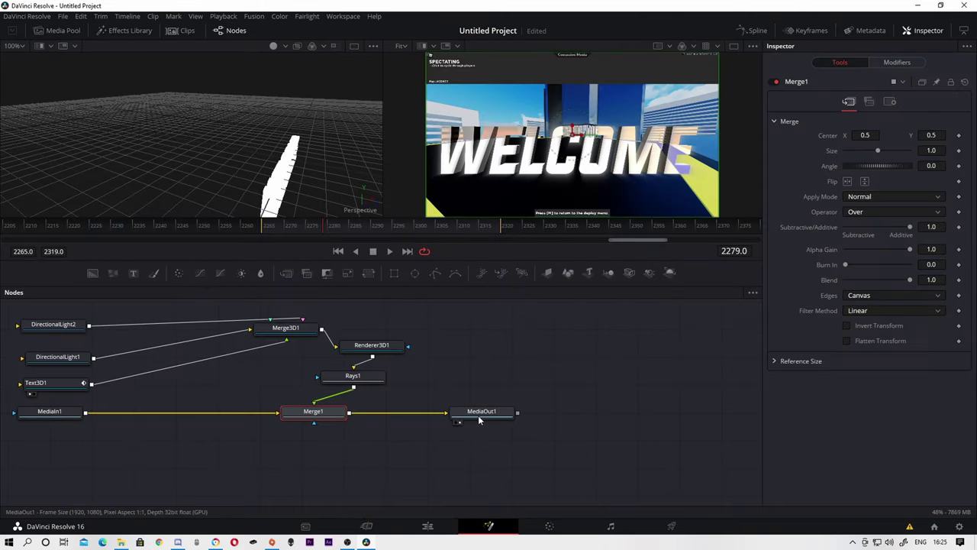
# - Retune Rays1 to Weight 1.57, Threshold 0.843 and Decay 0.0126 for longer streaks
pyautogui.click(357, 376)
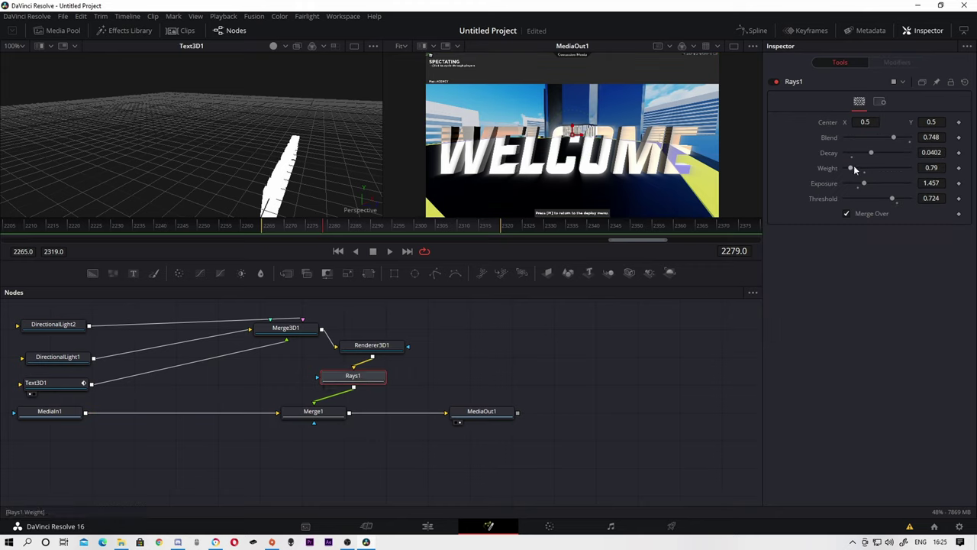
pyautogui.moveTo(853, 168); pyautogui.dragTo(902, 141)
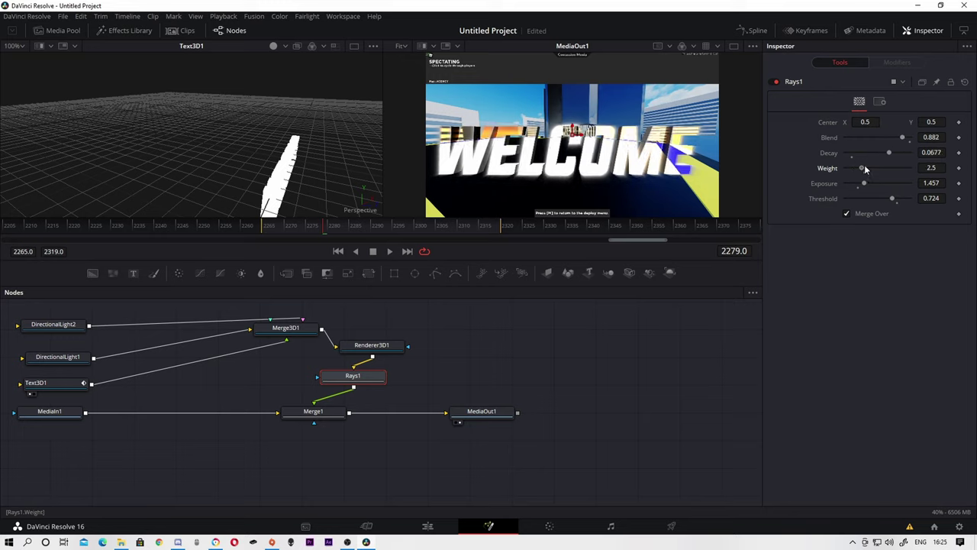
pyautogui.moveTo(856, 168)
pyautogui.mouseDown()
pyautogui.moveTo(894, 168)
pyautogui.moveTo(854, 171)
pyautogui.moveTo(866, 186)
pyautogui.mouseUp()
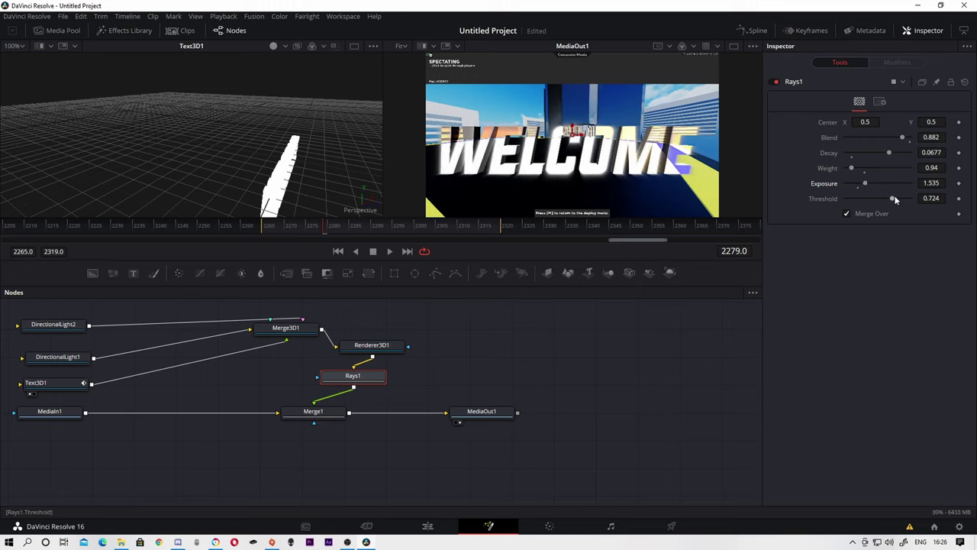
pyautogui.moveTo(893, 199); pyautogui.dragTo(904, 200)
pyautogui.moveTo(891, 153)
pyautogui.mouseDown()
pyautogui.moveTo(854, 157)
pyautogui.moveTo(891, 139)
pyautogui.mouseUp()
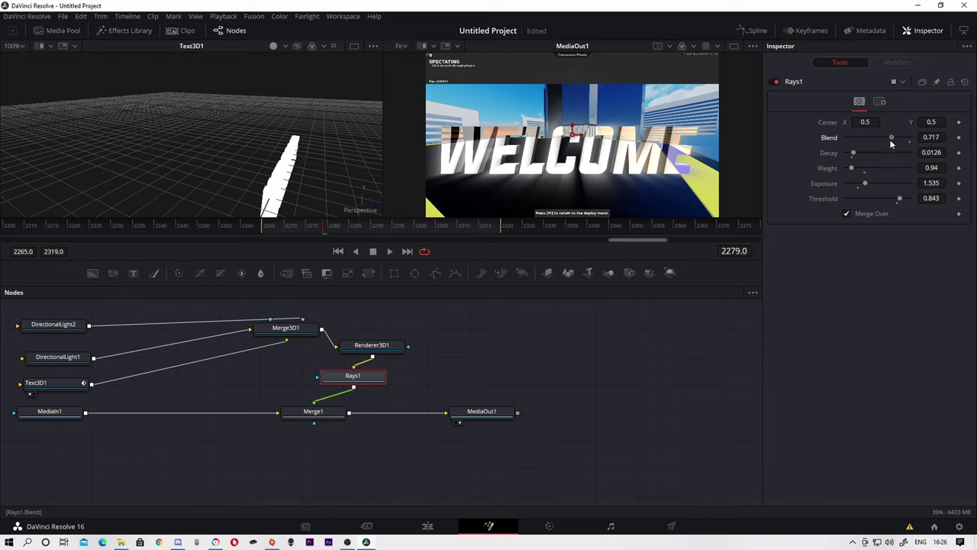
pyautogui.moveTo(854, 169); pyautogui.dragTo(857, 170)
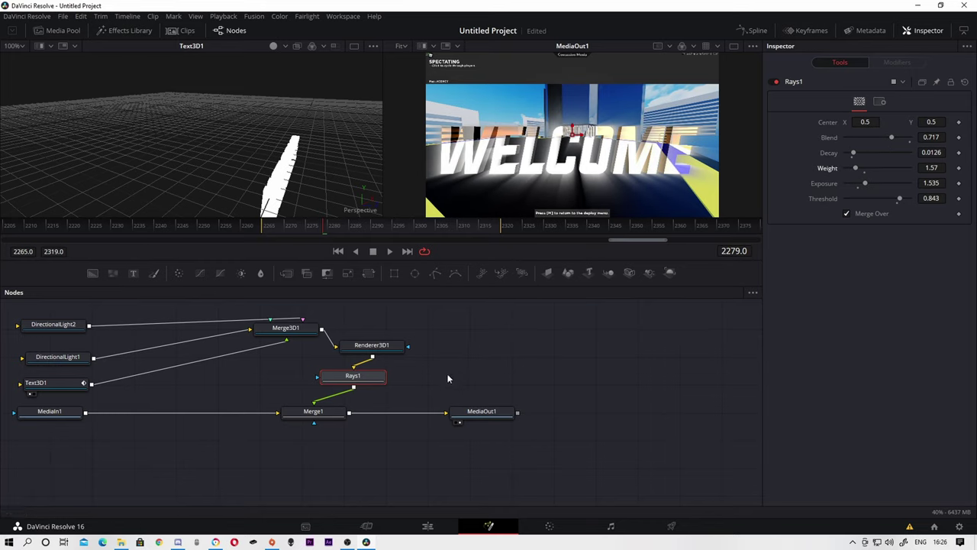
pyautogui.click(428, 526)
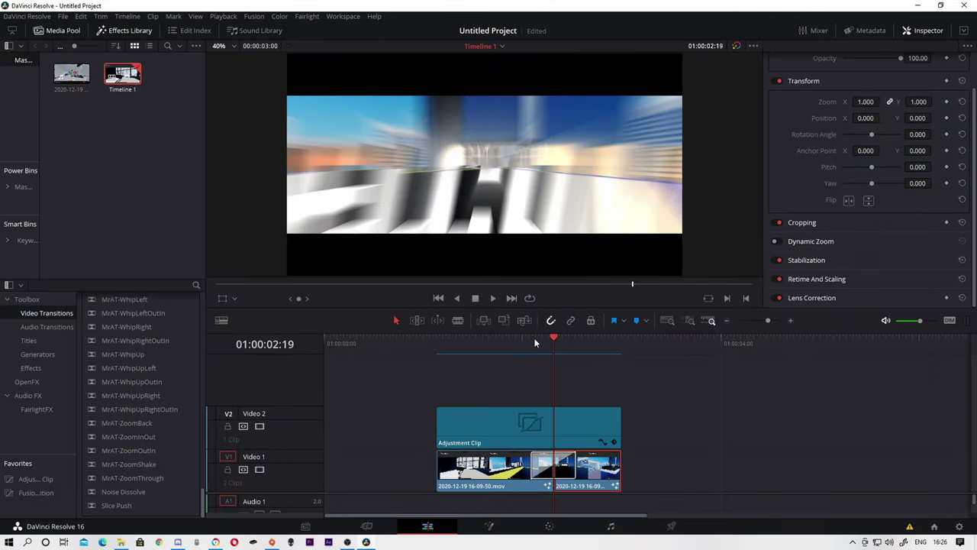
pyautogui.moveTo(549, 338); pyautogui.dragTo(439, 341)
pyautogui.press('space')
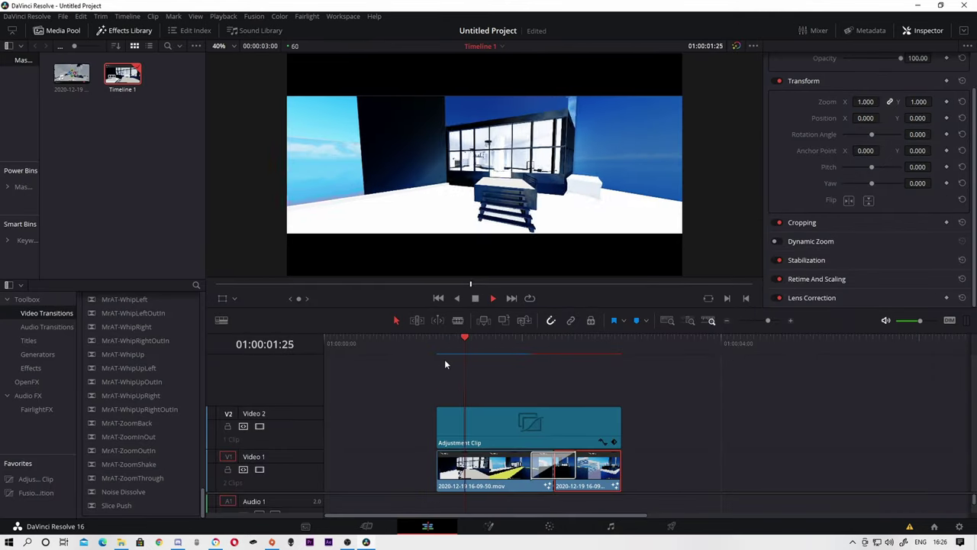
pyautogui.click(546, 340)
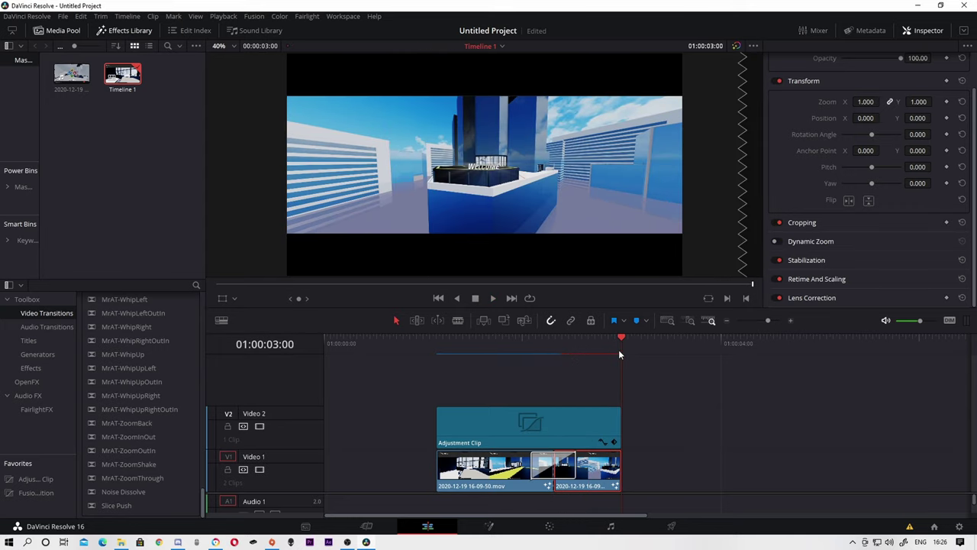
pyautogui.click(566, 344)
pyautogui.click(533, 363)
pyautogui.click(532, 355)
pyautogui.click(551, 356)
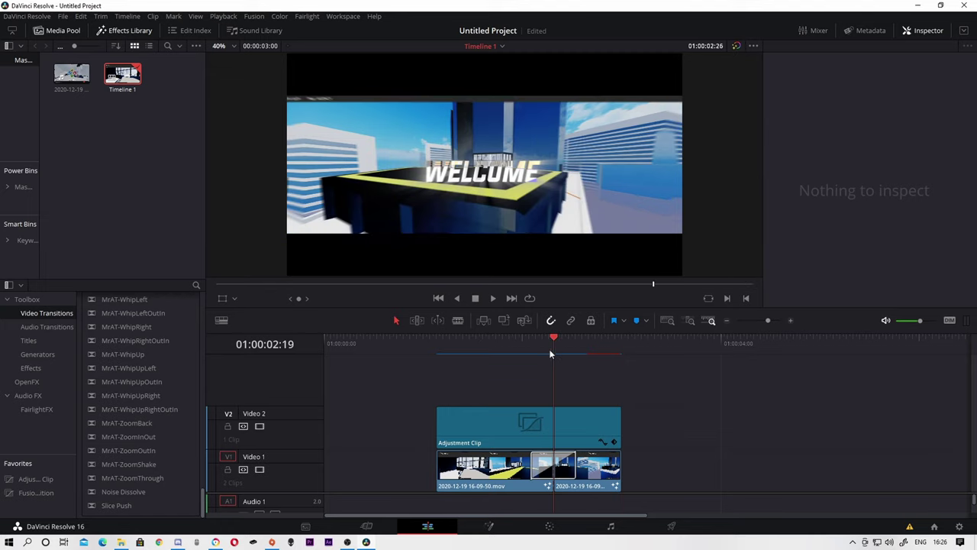
pyautogui.click(567, 355)
pyautogui.click(555, 361)
pyautogui.click(478, 362)
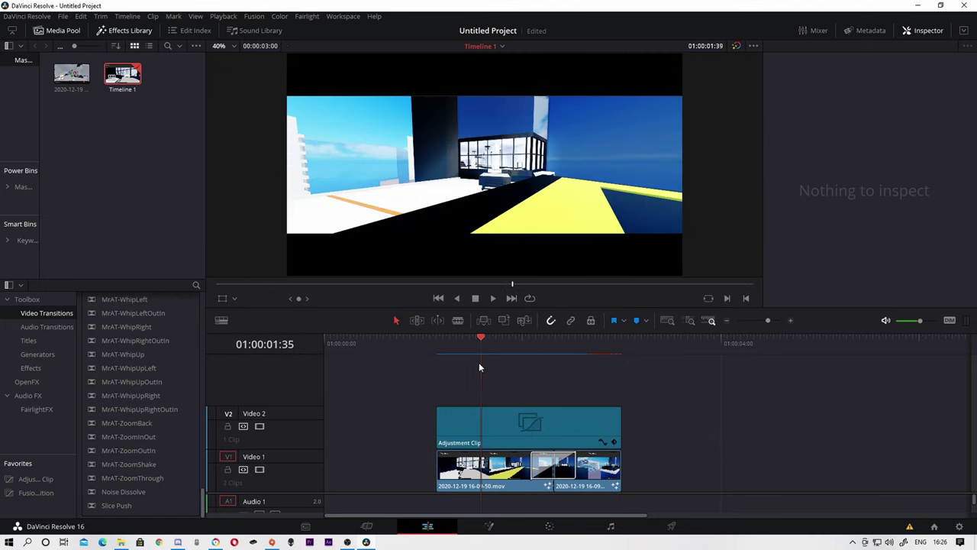
pyautogui.press('space')
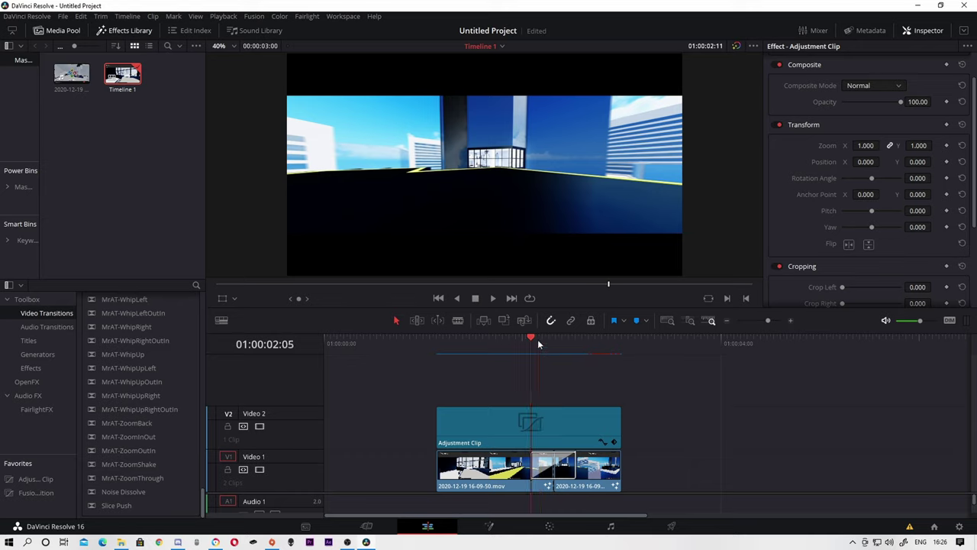
pyautogui.click(450, 356)
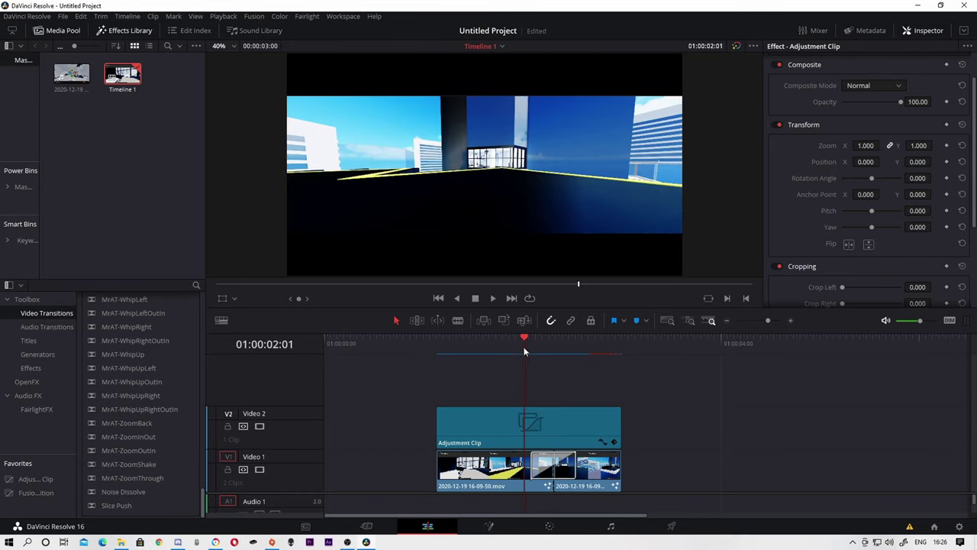
pyautogui.click(430, 357)
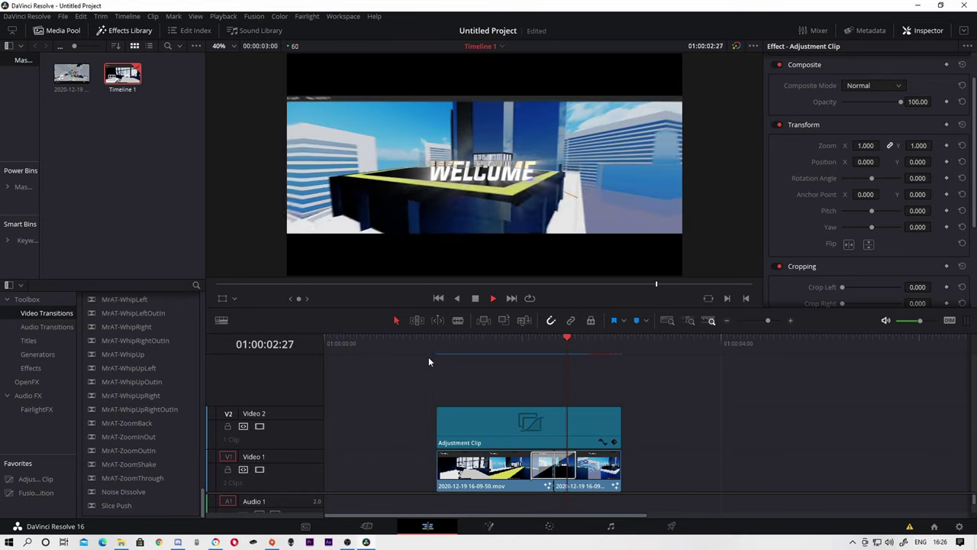
pyautogui.click(437, 354)
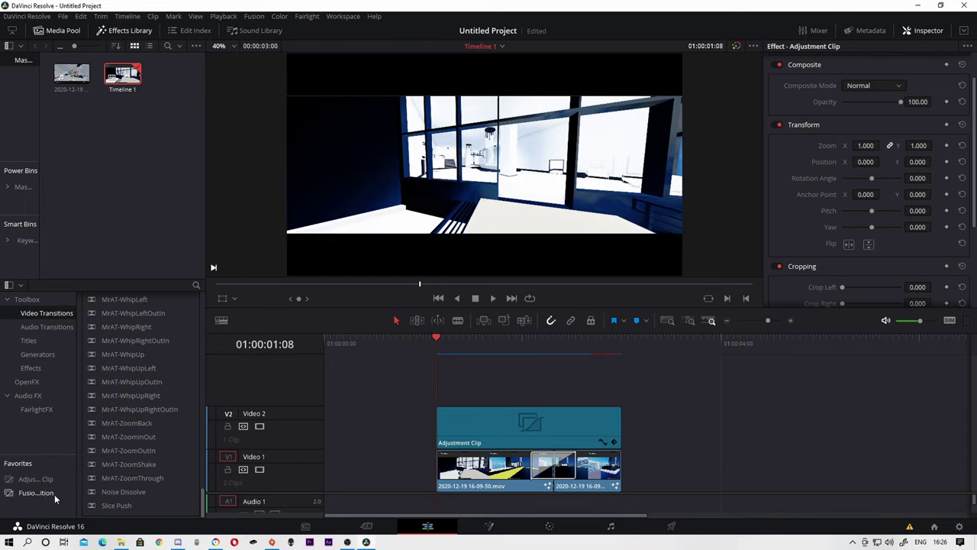
# - Add an Adjustment Clip on a new V3 track, trimmed to the footage length
pyautogui.moveTo(41, 479); pyautogui.dragTo(441, 385)
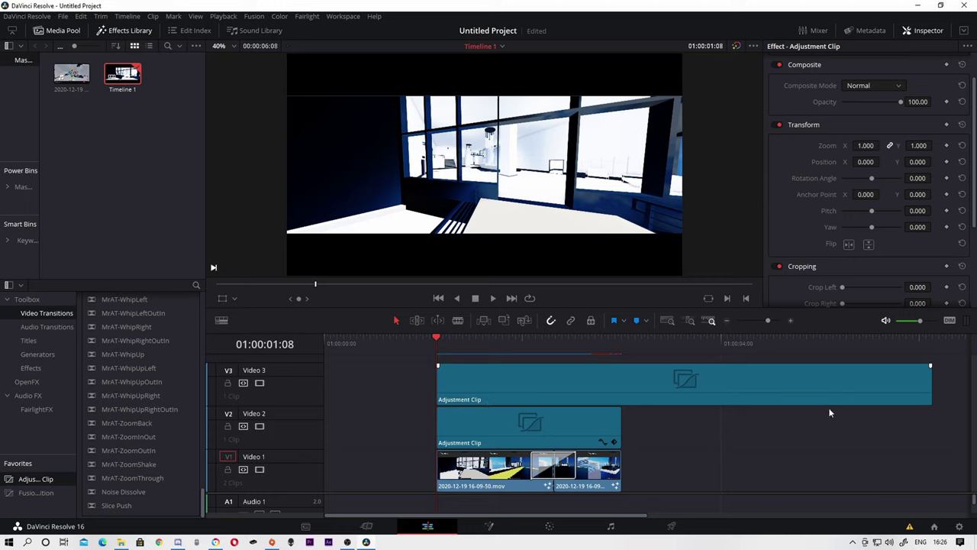
pyautogui.moveTo(932, 389); pyautogui.dragTo(620, 385)
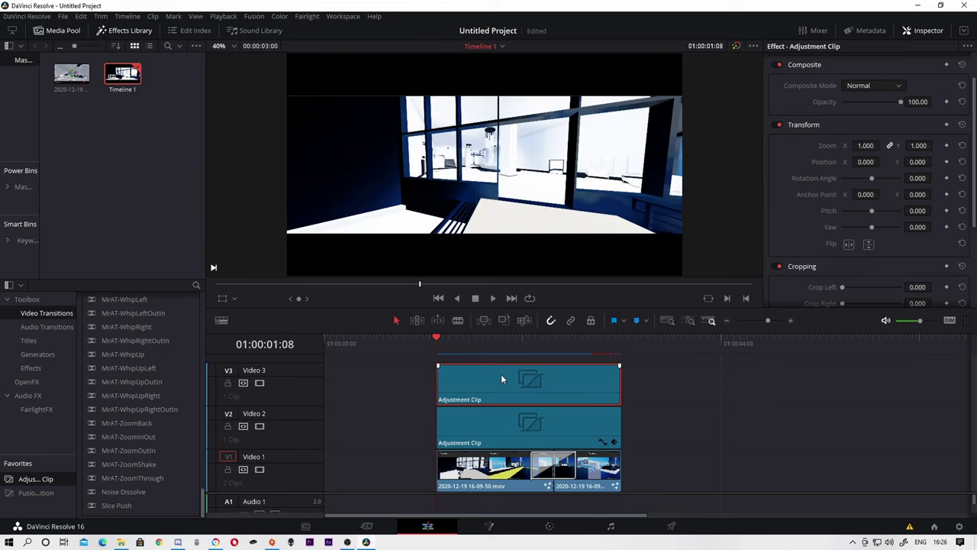
pyautogui.click(487, 532)
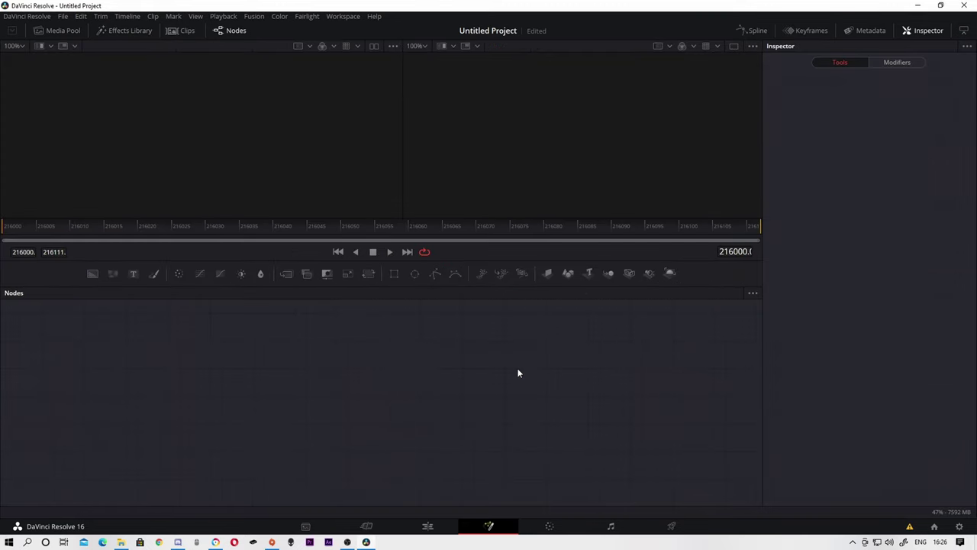
# - Add a Camera Shake node and wire it between MediaIn1 and MediaOut1
pyautogui.hotkey('shift', 'space')
pyautogui.write('Rays')
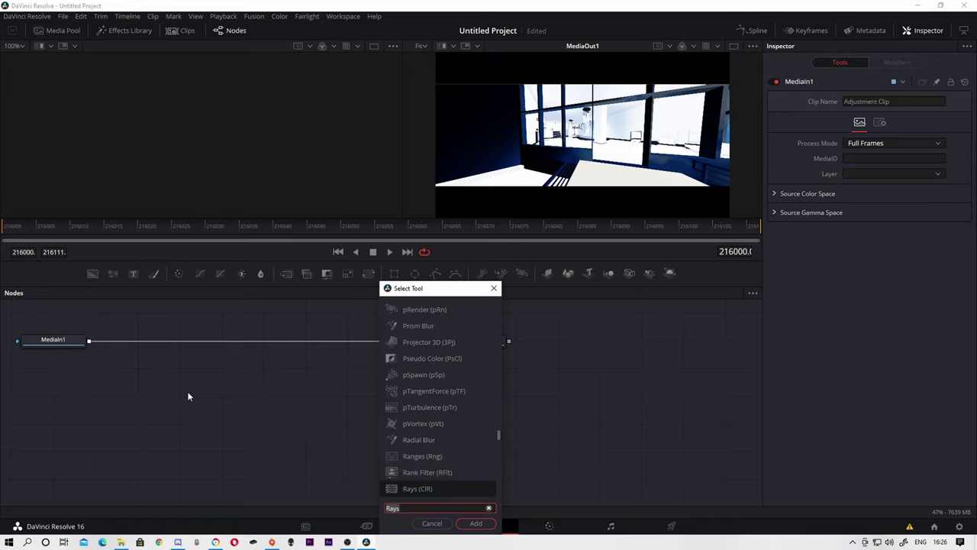
pyautogui.press('BackSpace')
pyautogui.press('BackSpace')
pyautogui.press('BackSpace')
pyautogui.write('camera')
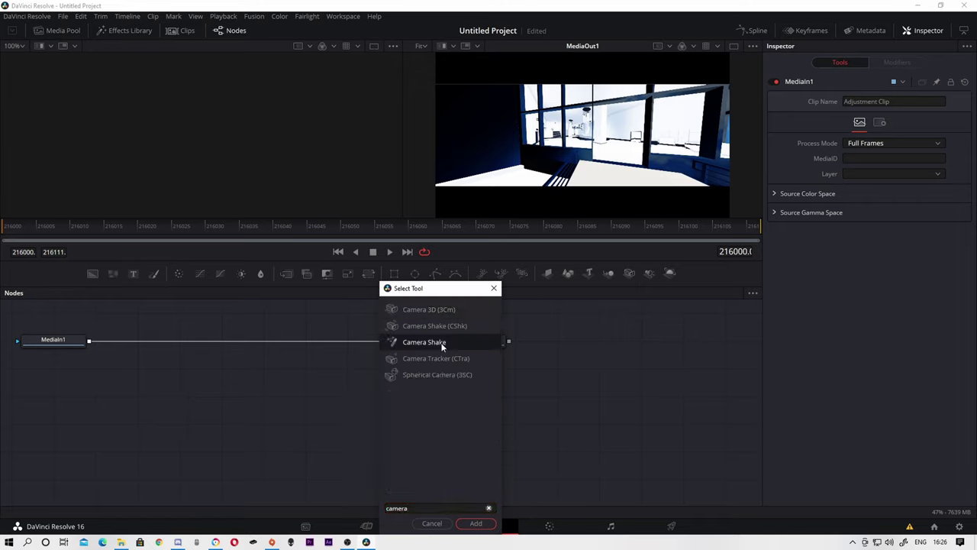
pyautogui.click(442, 343)
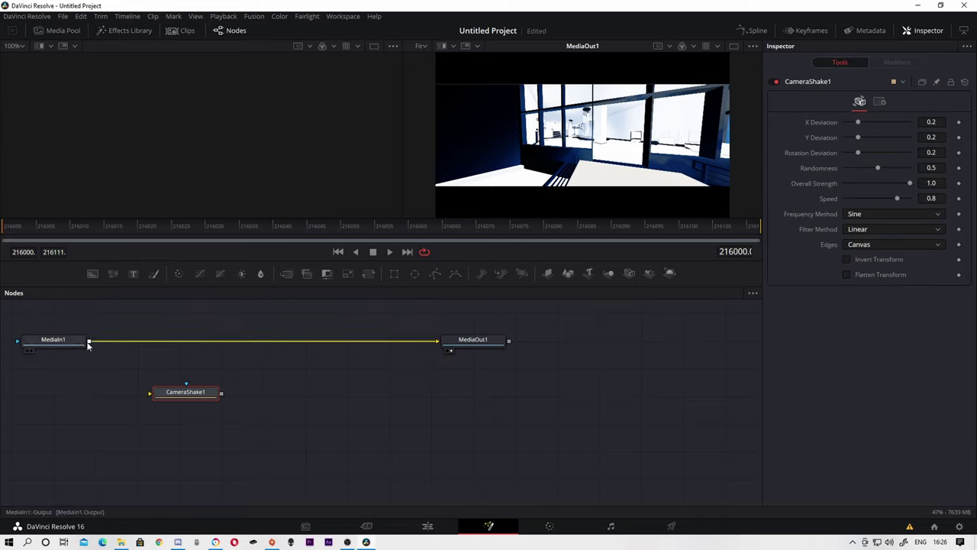
pyautogui.moveTo(89, 341); pyautogui.dragTo(157, 394)
pyautogui.moveTo(452, 346); pyautogui.dragTo(224, 382)
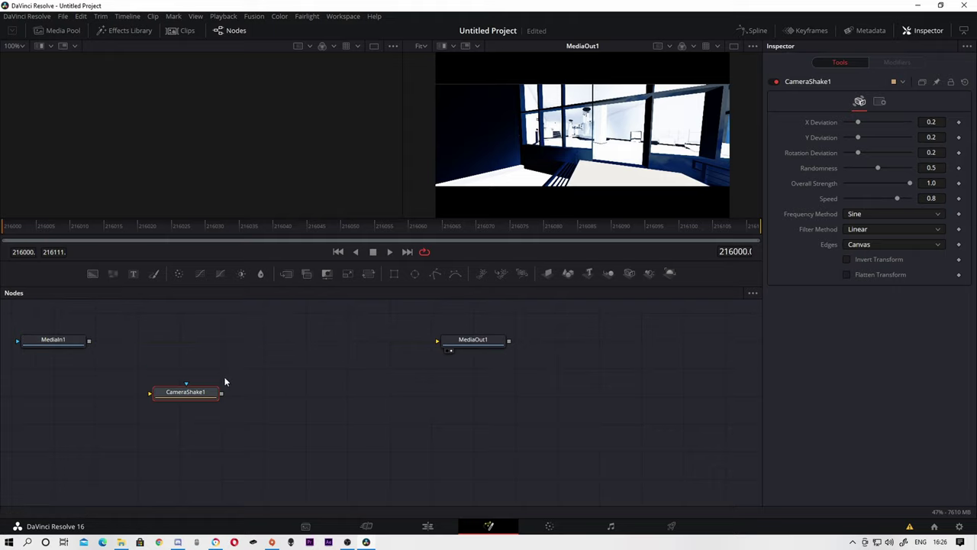
pyautogui.moveTo(89, 342); pyautogui.dragTo(152, 393)
pyautogui.moveTo(224, 394)
pyautogui.mouseDown()
pyautogui.moveTo(440, 345)
pyautogui.moveTo(221, 394)
pyautogui.mouseUp()
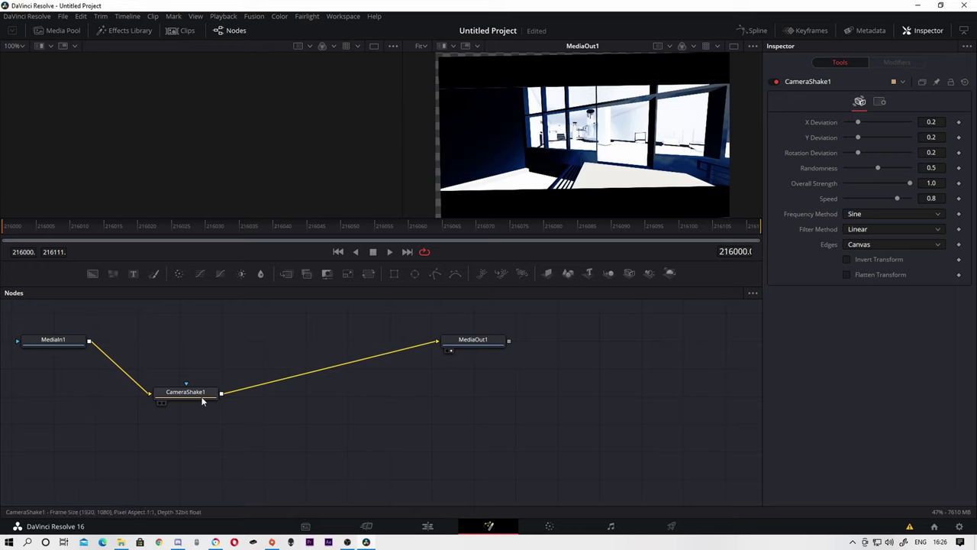
pyautogui.click(203, 393)
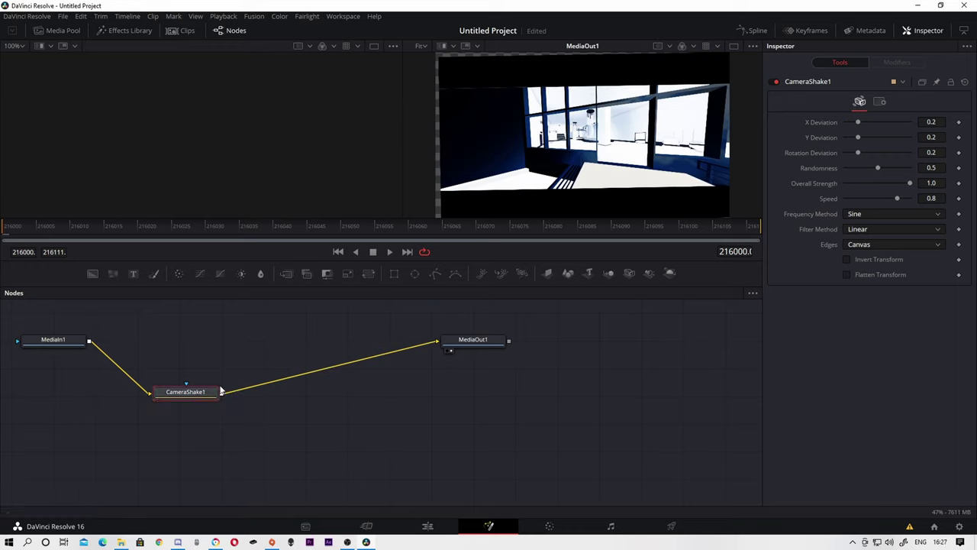
# - Set CameraShake1's frequency method to Square Wave and its edges to Mirror
pyautogui.click(883, 210)
pyautogui.click(881, 214)
pyautogui.click(878, 217)
pyautogui.click(883, 249)
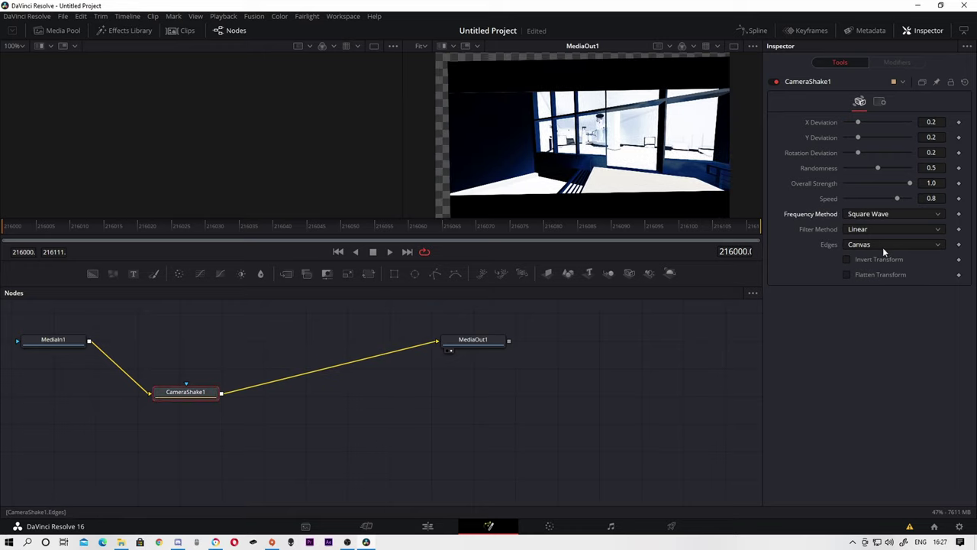
pyautogui.click(874, 229)
pyautogui.click(874, 229)
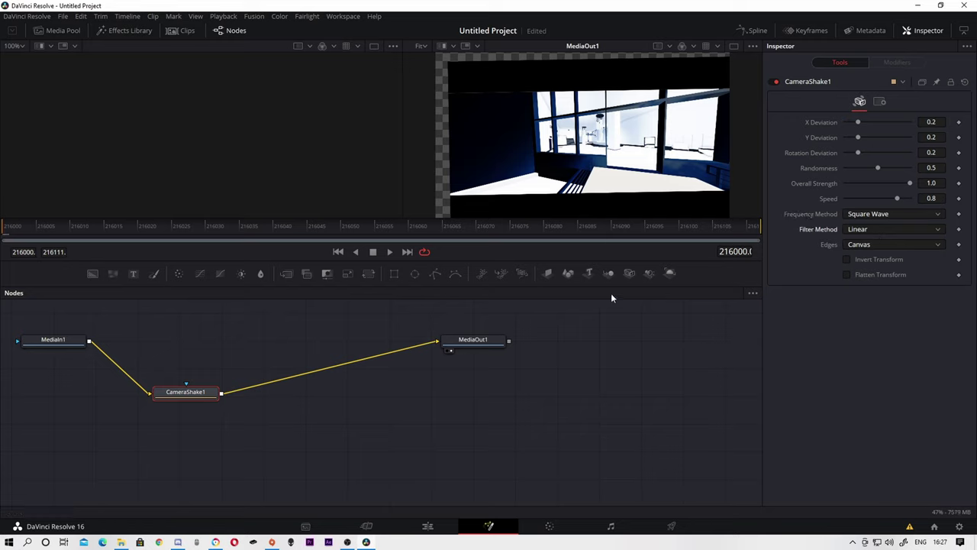
pyautogui.click(859, 244)
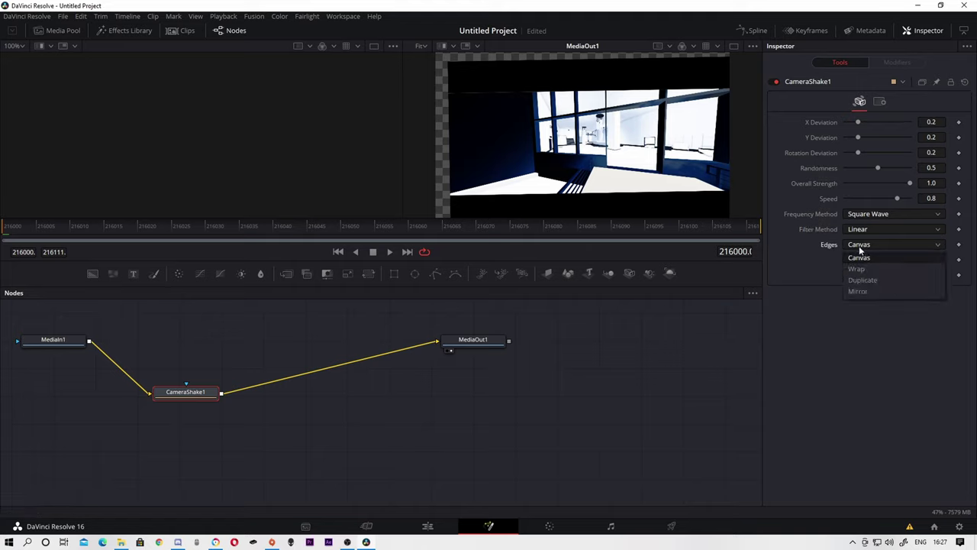
pyautogui.click(858, 291)
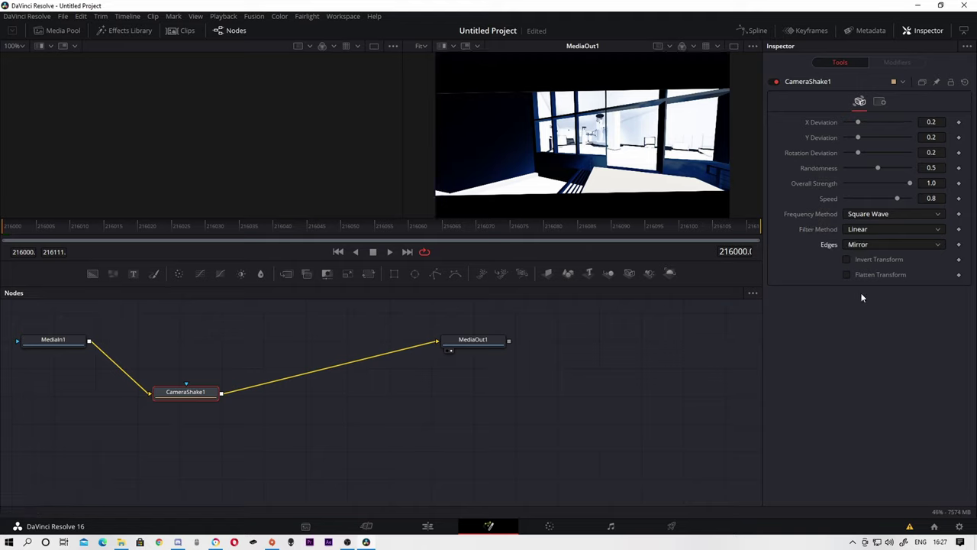
pyautogui.click(860, 244)
pyautogui.click(860, 245)
pyautogui.click(862, 230)
pyautogui.click(860, 227)
pyautogui.click(861, 228)
pyautogui.click(860, 249)
# - Play back the edit on the Edit page to preview the camera shake
pyautogui.click(428, 526)
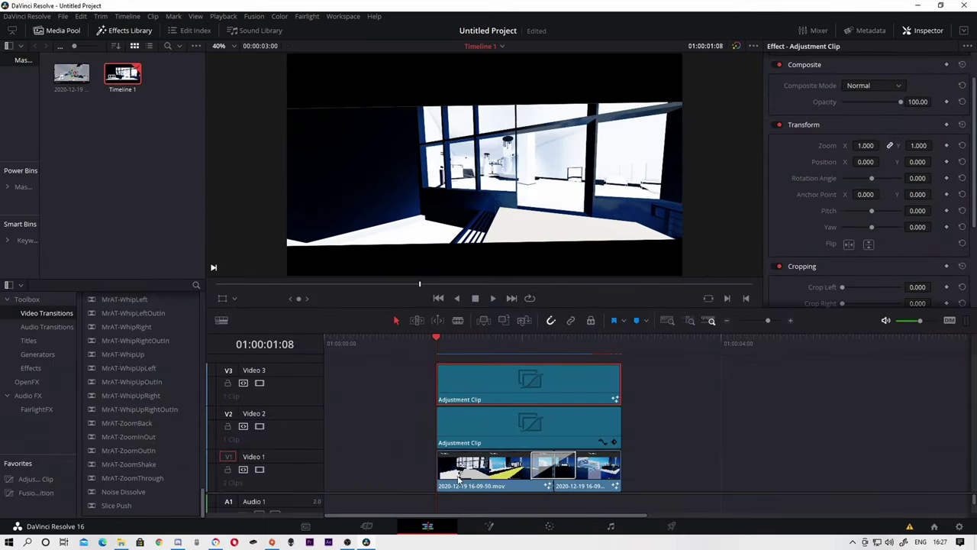
pyautogui.click(473, 351)
pyautogui.press('space')
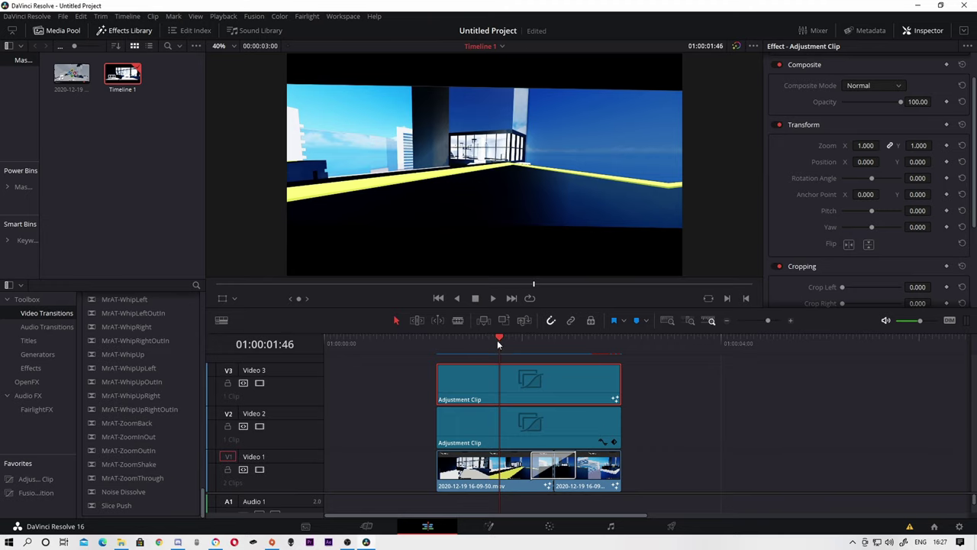
pyautogui.click(449, 348)
pyautogui.click(446, 347)
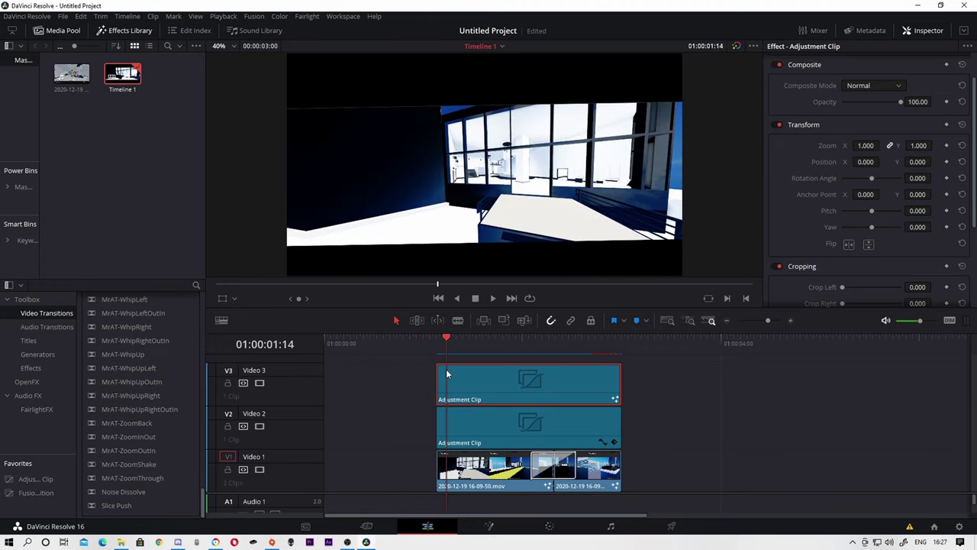
# - Zero Y and rotation deviation; lower Overall Strength to 0.094, Randomness 0.079, Speed 0.11
pyautogui.click(489, 526)
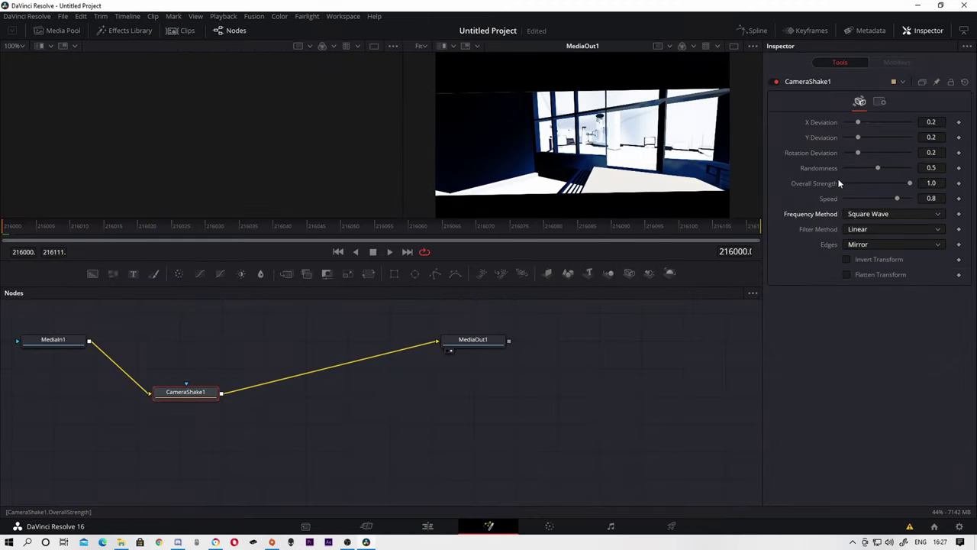
pyautogui.moveTo(856, 152); pyautogui.dragTo(824, 125)
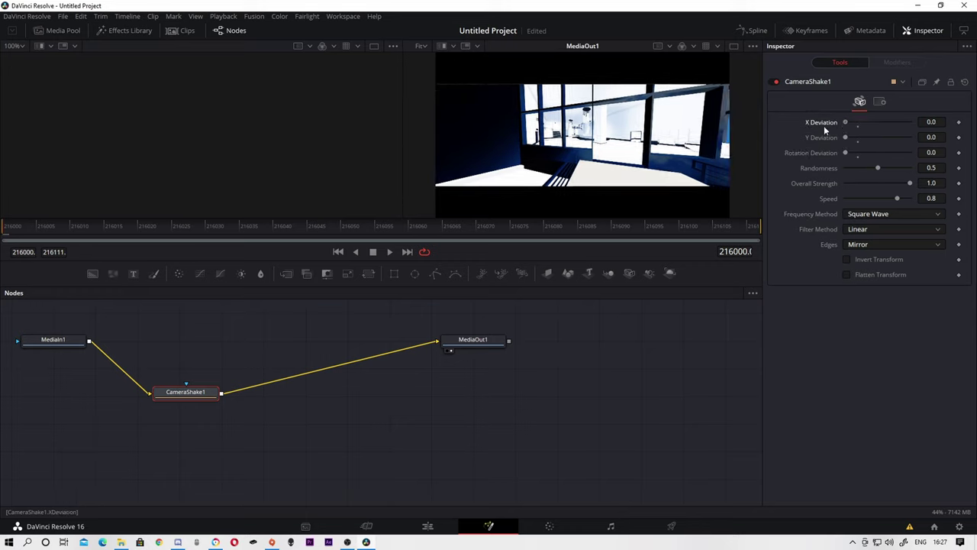
pyautogui.moveTo(908, 184)
pyautogui.mouseDown()
pyautogui.moveTo(851, 184)
pyautogui.moveTo(850, 168)
pyautogui.mouseUp()
pyautogui.moveTo(897, 198); pyautogui.dragTo(852, 199)
# - Replay the edit to check the softer shake
pyautogui.click(428, 526)
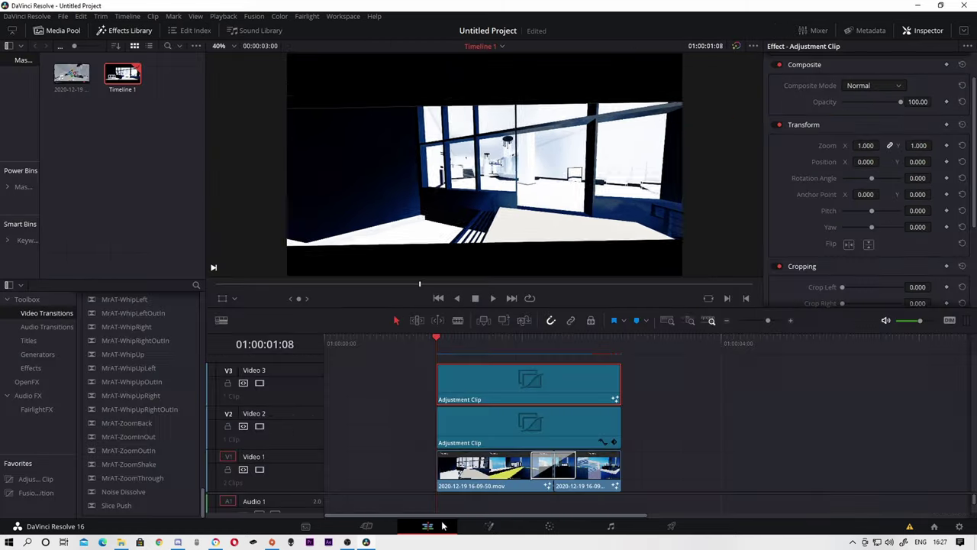
pyautogui.press('space')
pyautogui.click(439, 347)
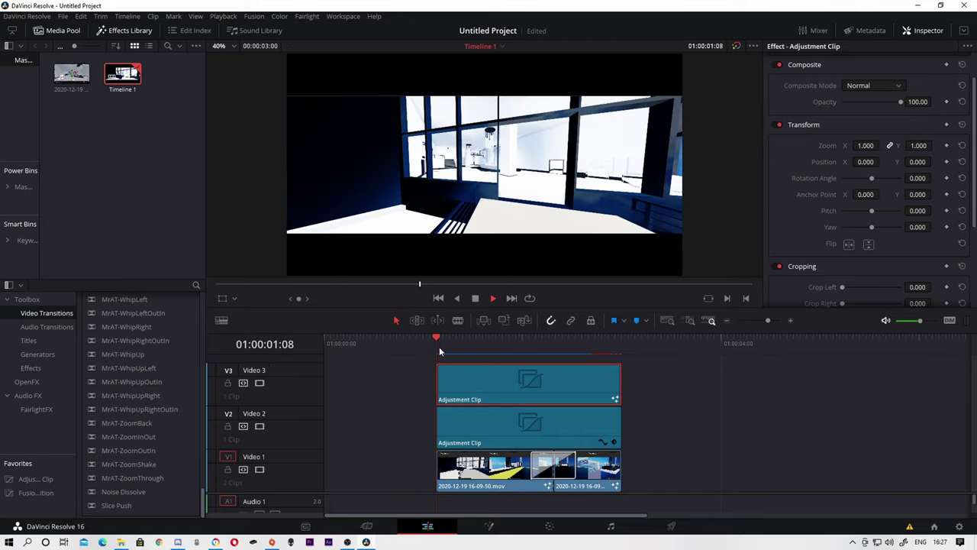
pyautogui.press('space')
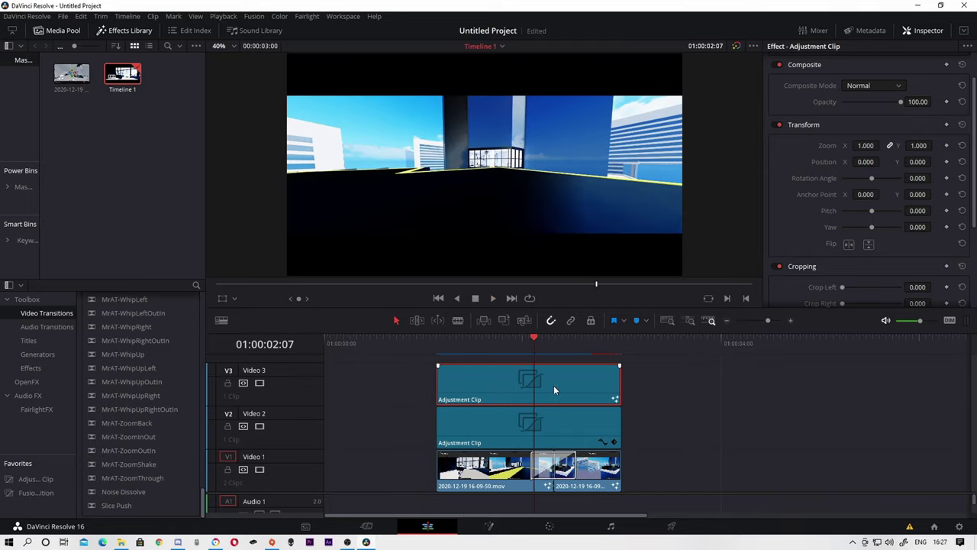
# - Delete the V3 shake Adjustment Clip and replay the edit without it
pyautogui.press('Delete')
pyautogui.click(446, 353)
pyautogui.click(435, 360)
pyautogui.press('space')
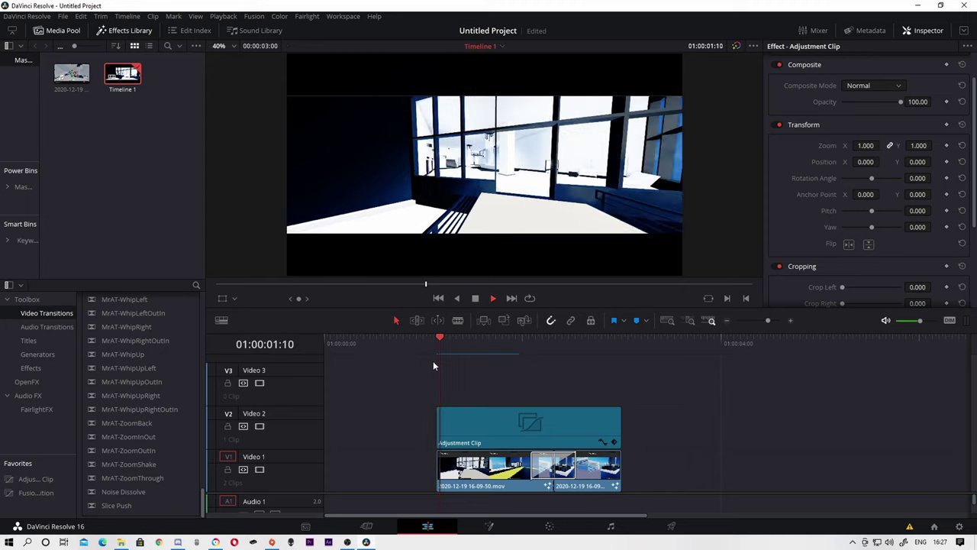
pyautogui.press('space')
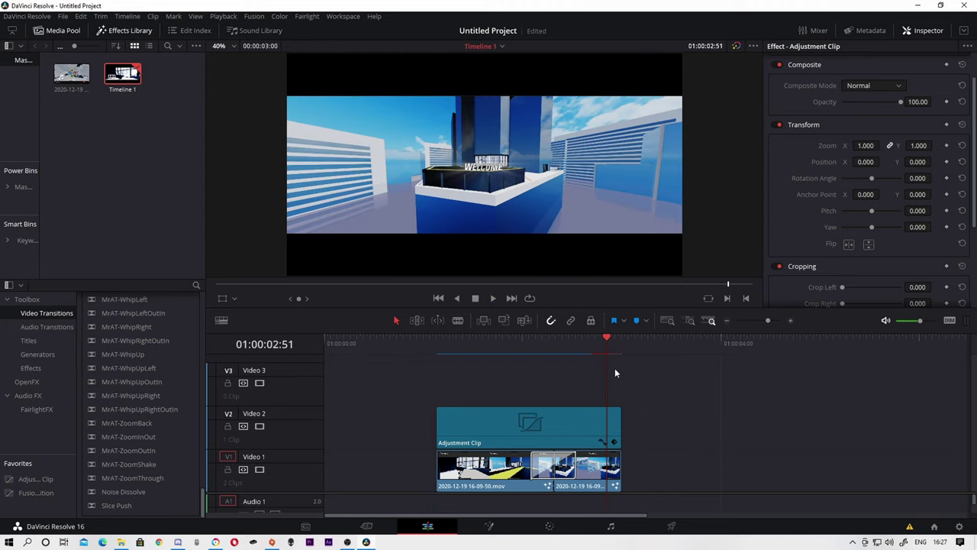
pyautogui.click(528, 353)
pyautogui.moveTo(523, 350)
pyautogui.mouseDown()
pyautogui.moveTo(558, 340)
pyautogui.moveTo(533, 354)
pyautogui.moveTo(555, 352)
pyautogui.mouseUp()
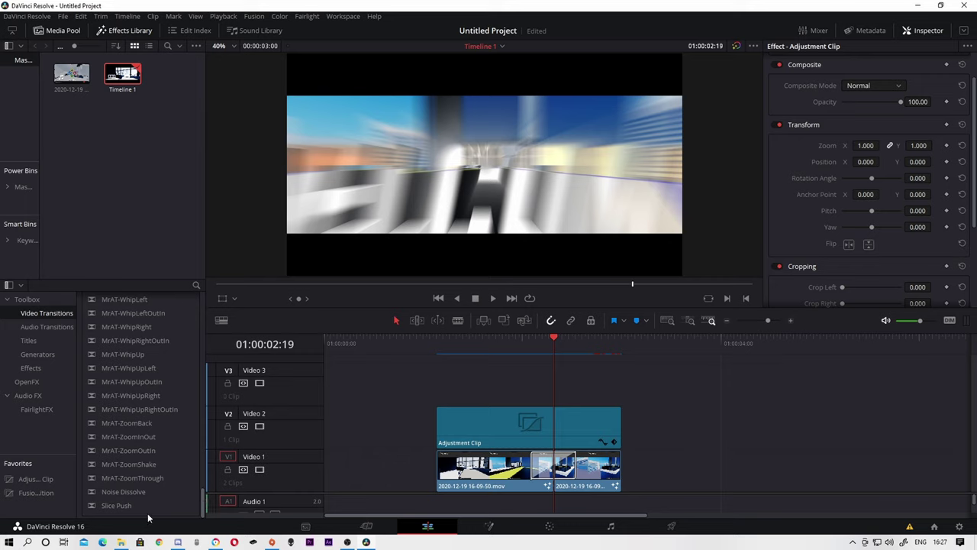
pyautogui.click(121, 542)
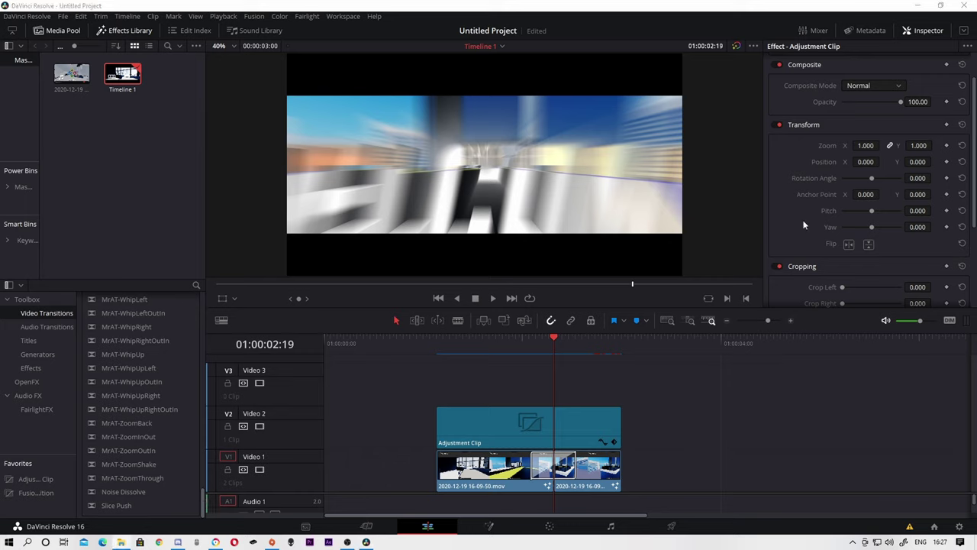
pyautogui.click(585, 352)
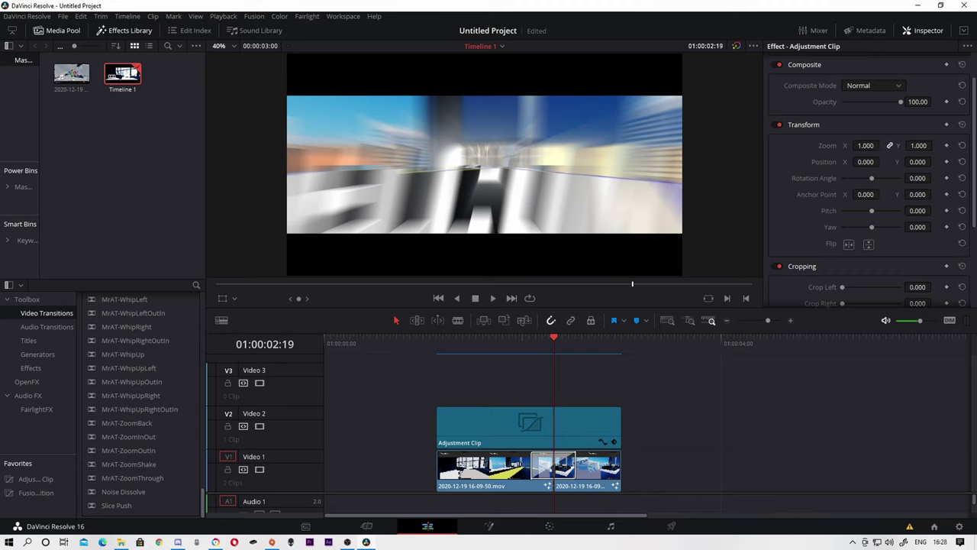
pyautogui.click(121, 542)
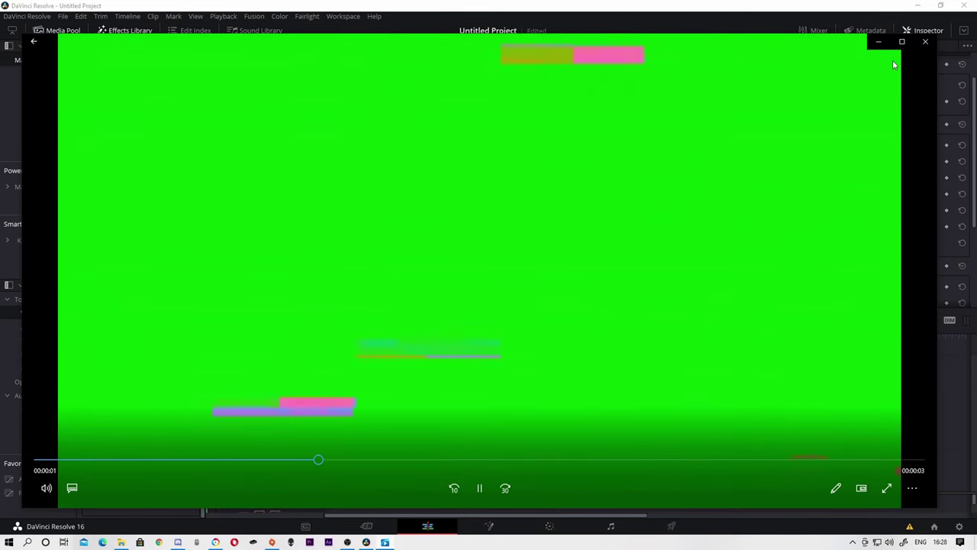
pyautogui.click(925, 42)
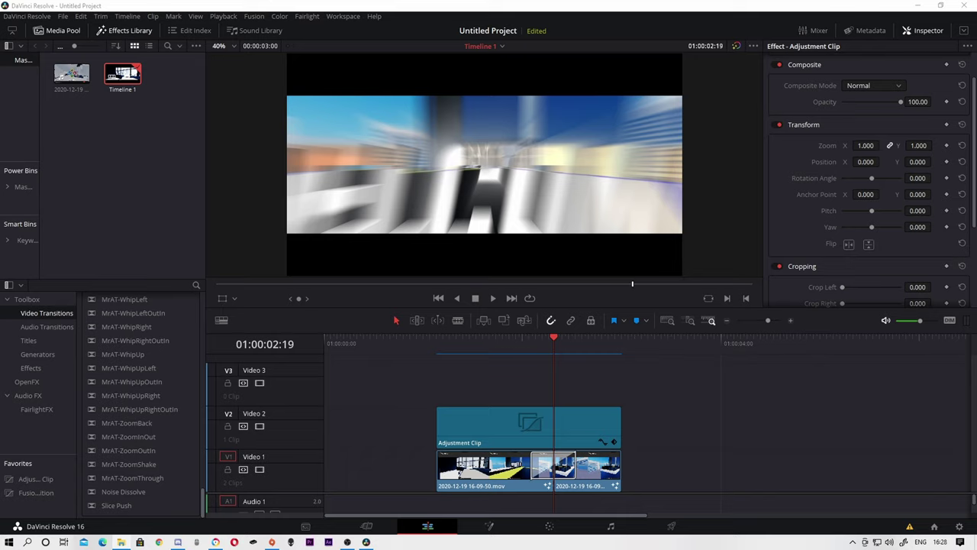
# - Place Green Screen Particles Effects.mp4 on Video 1 right after the city intro clips
pyautogui.moveTo(976, 330)
pyautogui.mouseDown()
pyautogui.moveTo(651, 425)
pyautogui.moveTo(633, 440)
pyautogui.mouseUp()
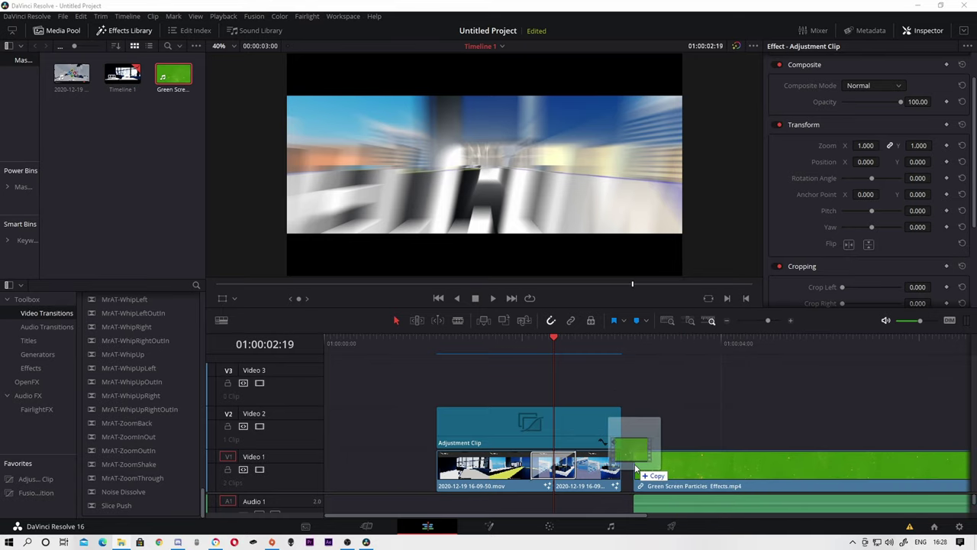
pyautogui.moveTo(633, 439); pyautogui.dragTo(637, 440)
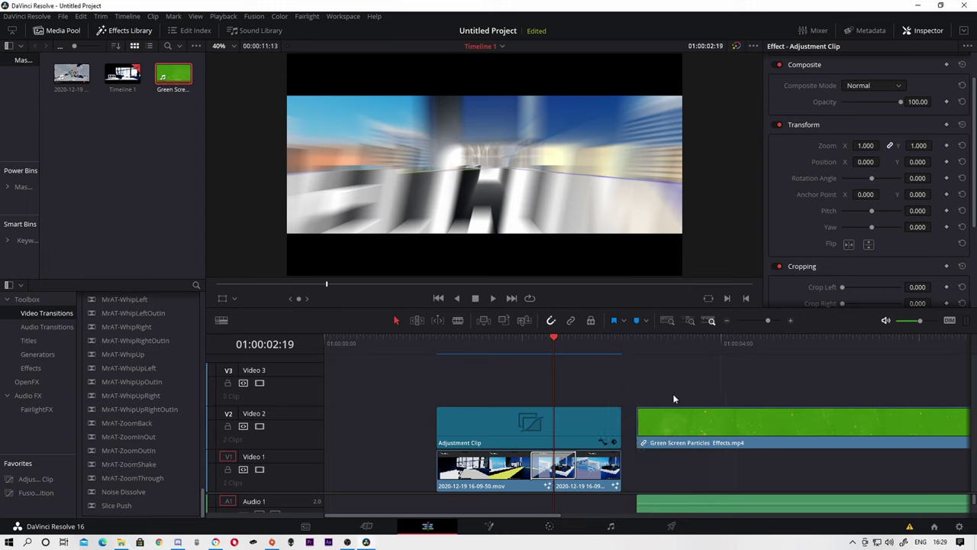
pyautogui.scroll(-3, 630, 468)
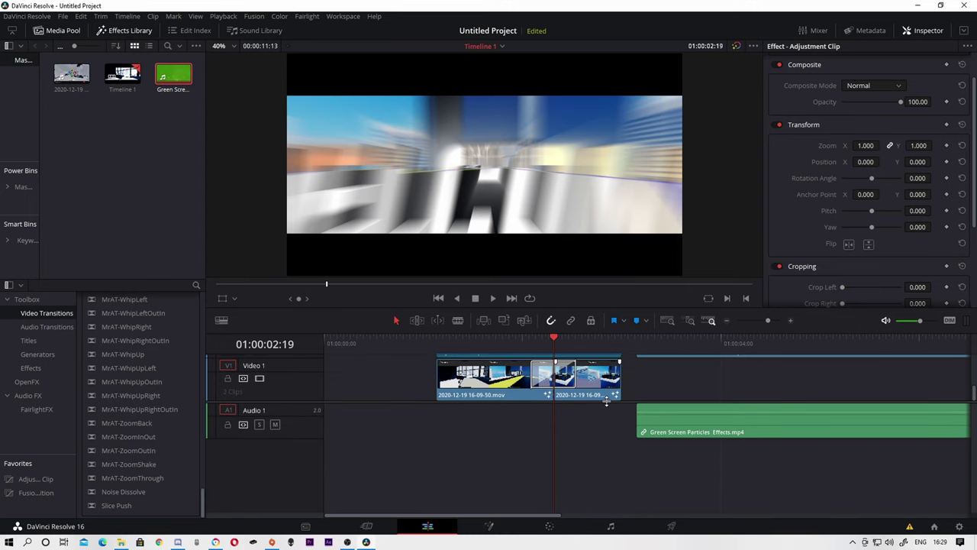
pyautogui.scroll(2, 607, 454)
pyautogui.moveTo(657, 407); pyautogui.dragTo(652, 439)
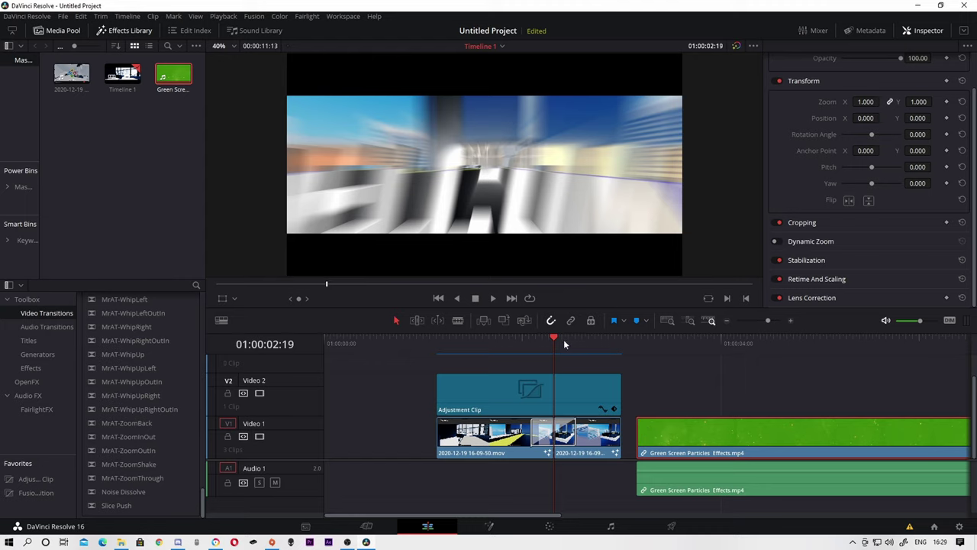
# - Delete the particles clip's audio from A1
pyautogui.click(638, 340)
pyautogui.click(673, 475)
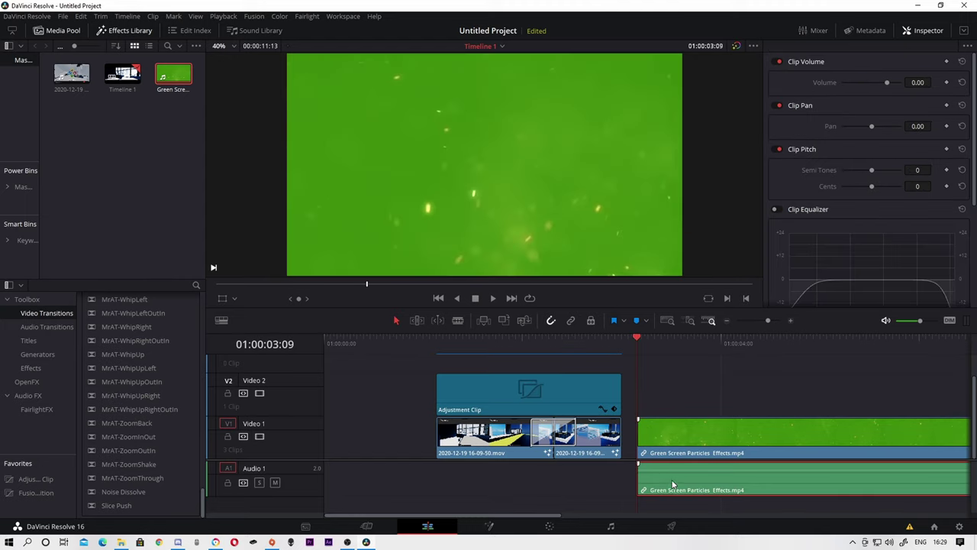
pyautogui.press('Delete')
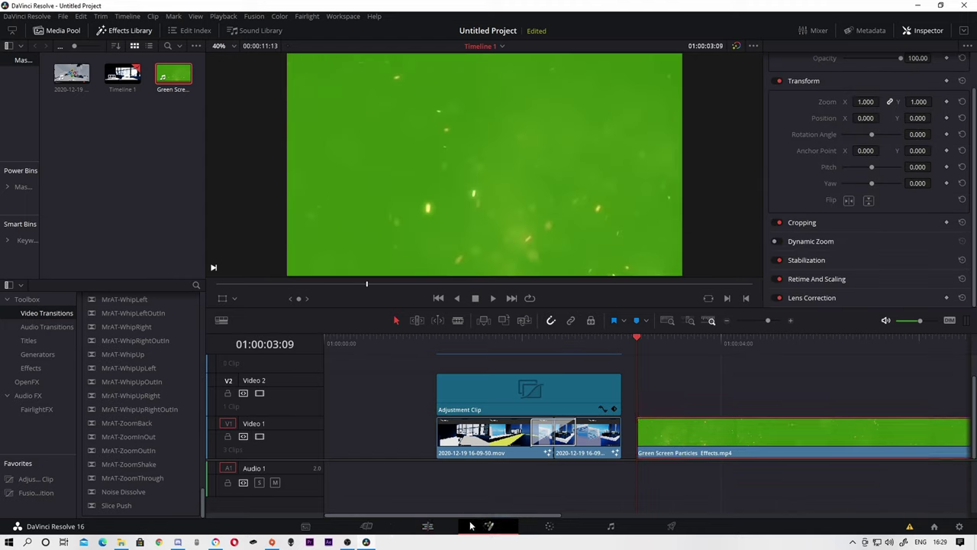
# - In Fusion, insert a Delta Keyer after MediaIn1 and sample the green background as Background Color
pyautogui.click(488, 526)
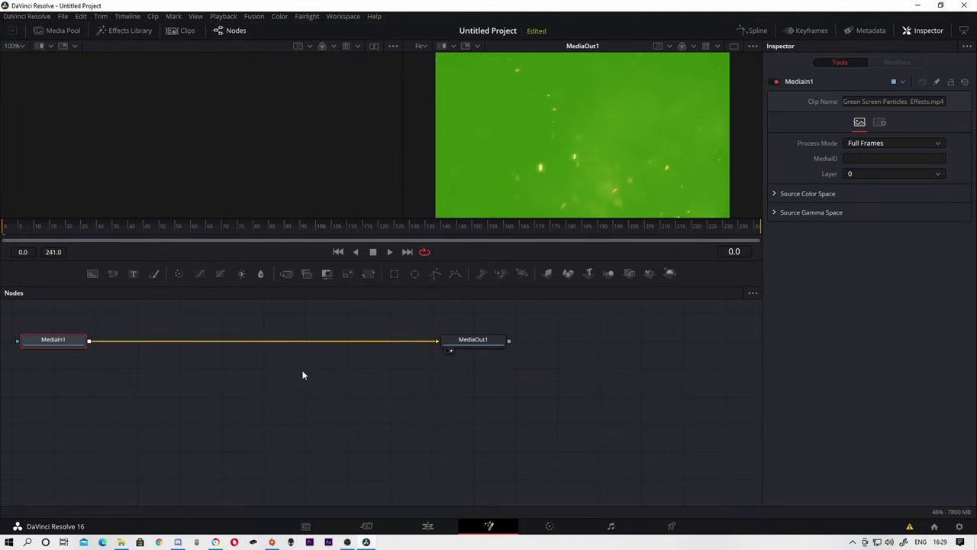
pyautogui.rightClick(67, 340)
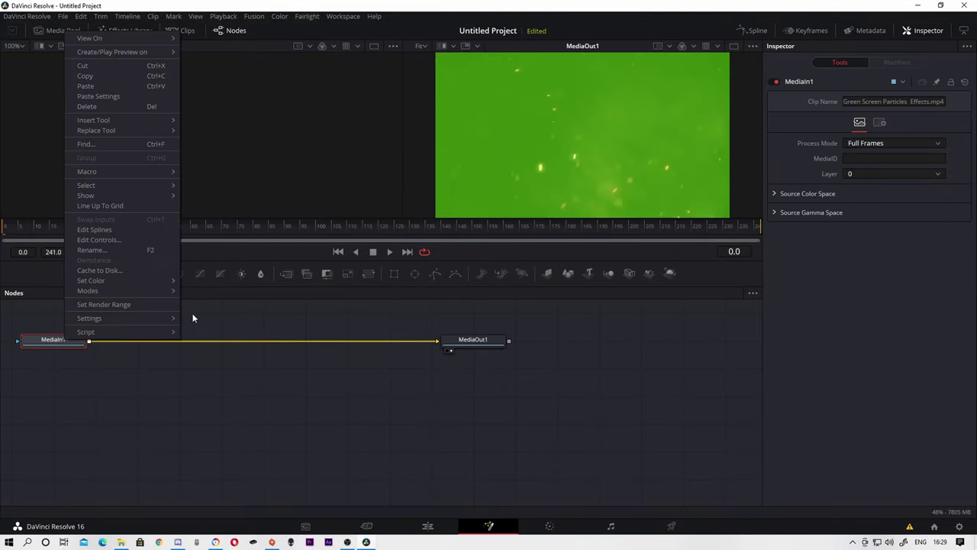
pyautogui.moveTo(99, 120)
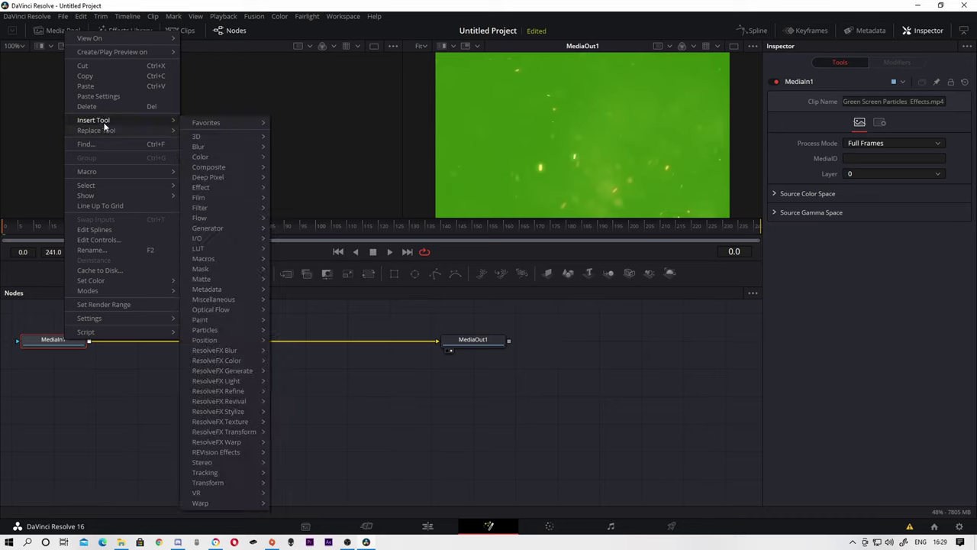
pyautogui.moveTo(221, 270)
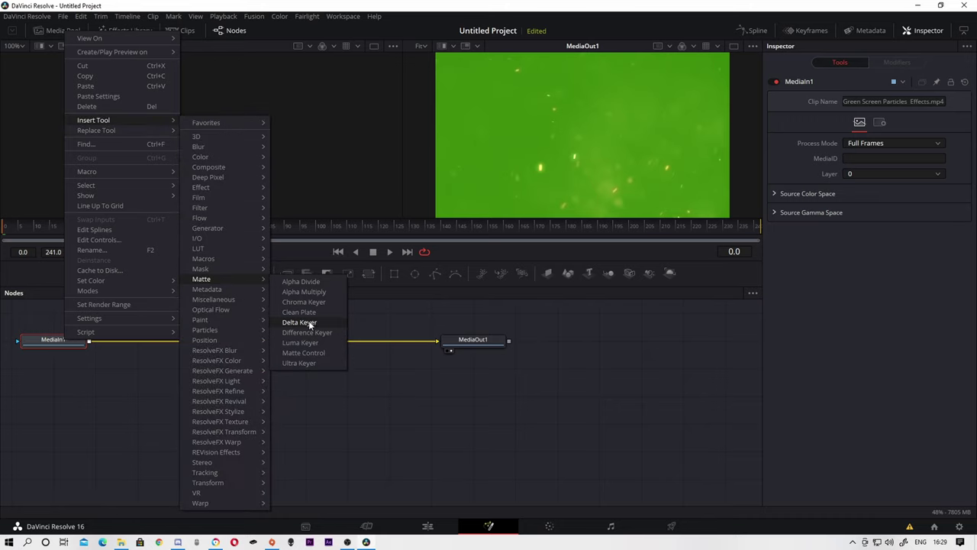
pyautogui.click(300, 323)
pyautogui.moveTo(707, 130); pyautogui.dragTo(707, 131)
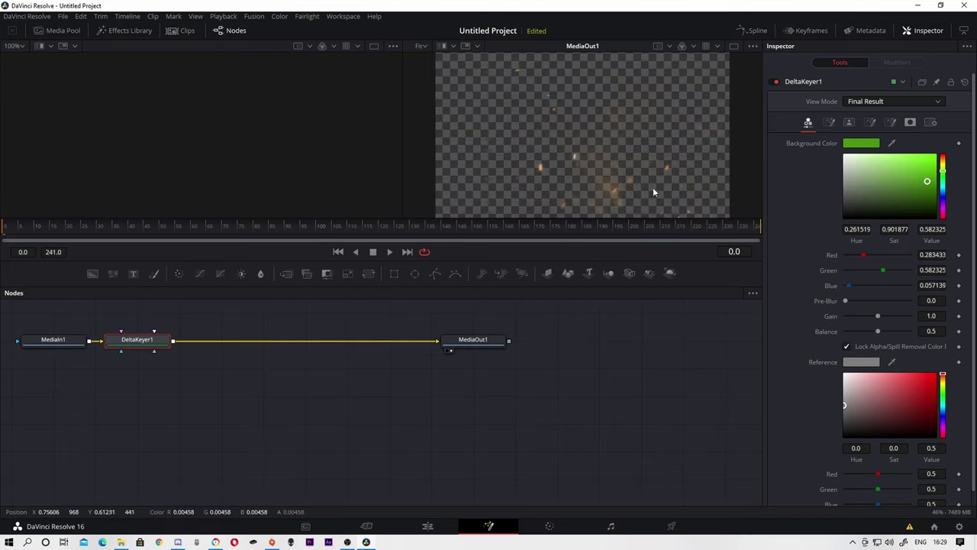
pyautogui.moveTo(894, 142); pyautogui.dragTo(484, 96)
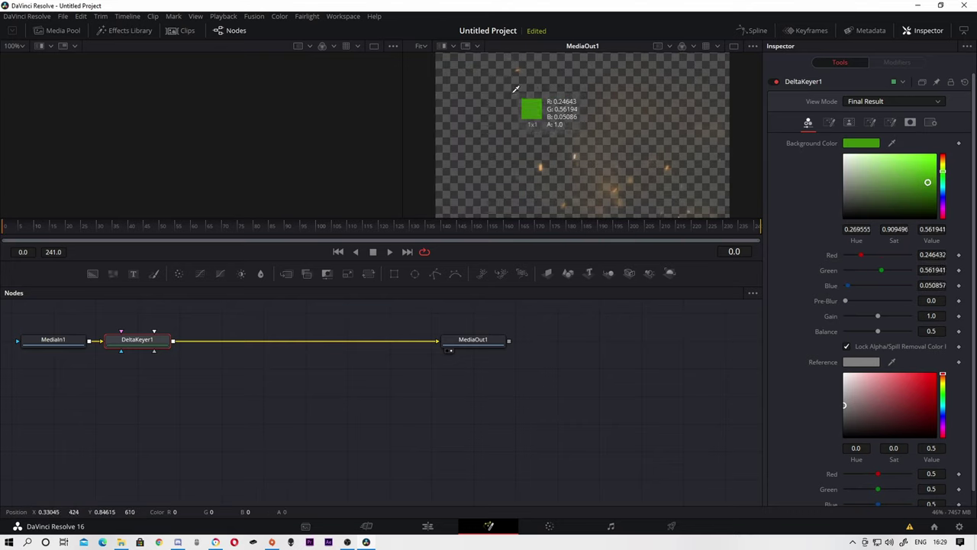
# - On the Edit page, stack the particles clip above the adjustment clip and play the intro
pyautogui.click(428, 525)
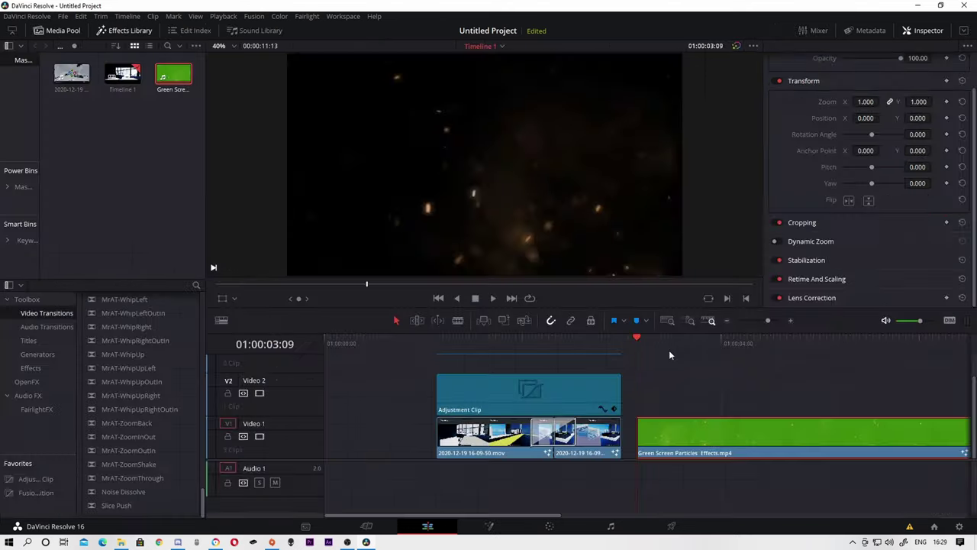
pyautogui.moveTo(674, 449); pyautogui.dragTo(472, 378)
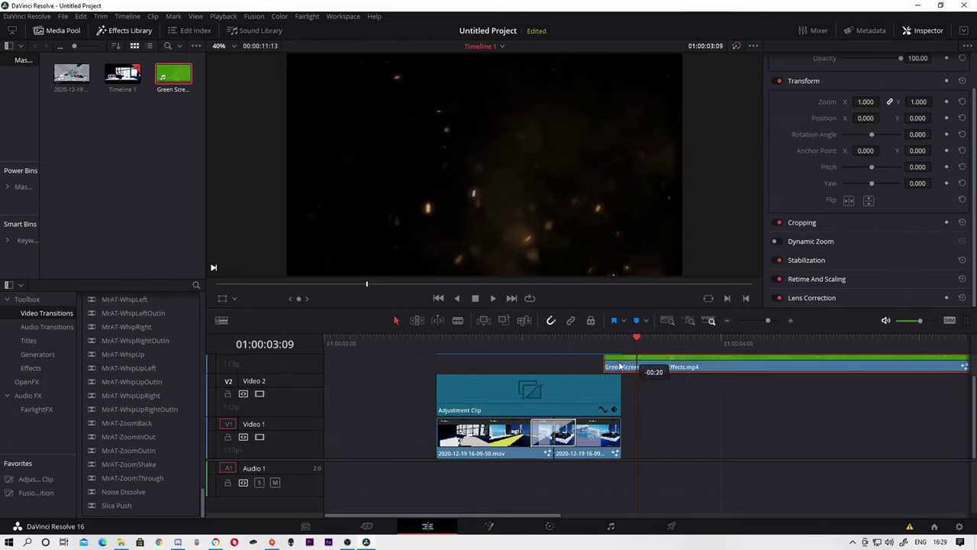
pyautogui.moveTo(621, 345); pyautogui.dragTo(439, 359)
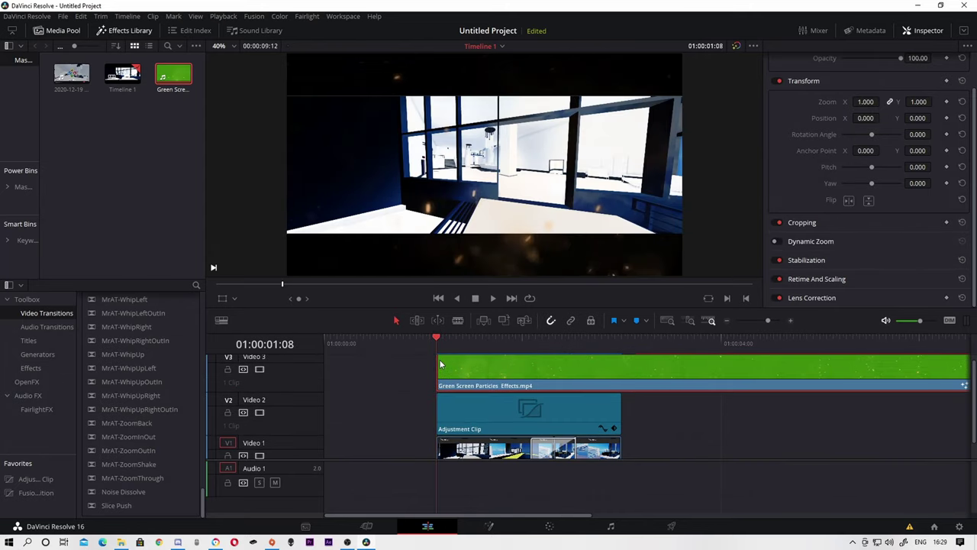
pyautogui.press('space')
pyautogui.press('space')
# - Put the particles clip on Video 2 under the adjustment clip on Video 3, then replay
pyautogui.moveTo(580, 405); pyautogui.dragTo(580, 380)
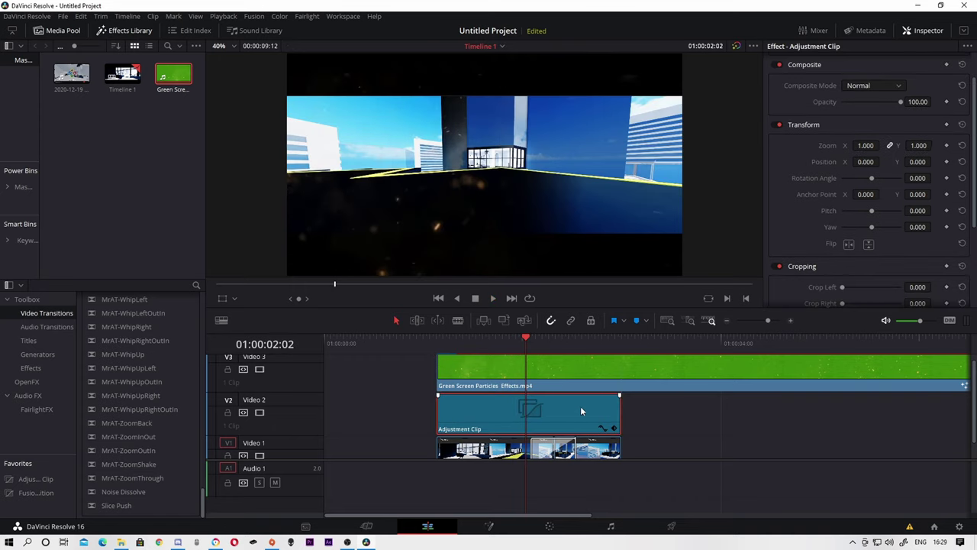
pyautogui.moveTo(592, 420); pyautogui.dragTo(611, 451)
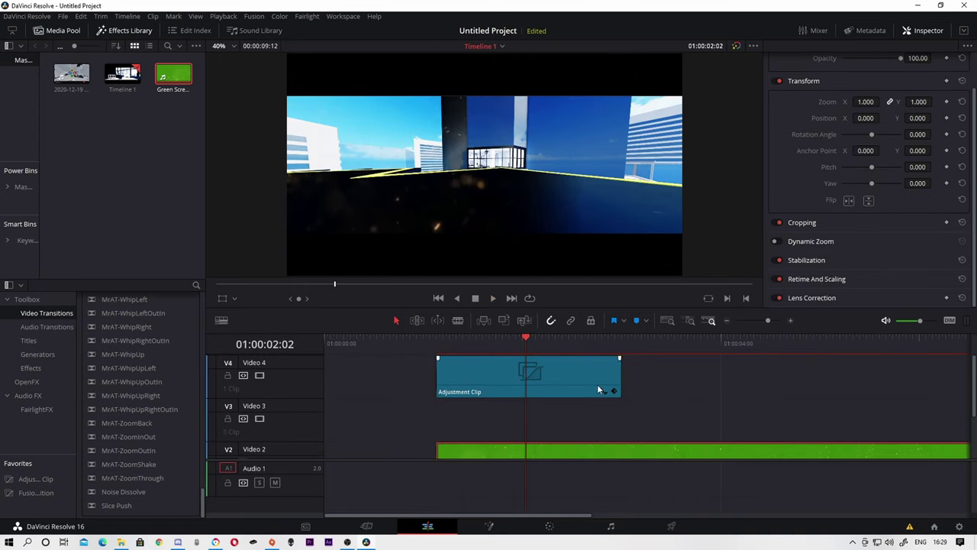
pyautogui.moveTo(597, 384); pyautogui.dragTo(595, 405)
pyautogui.press('space')
pyautogui.moveTo(530, 340); pyautogui.dragTo(439, 359)
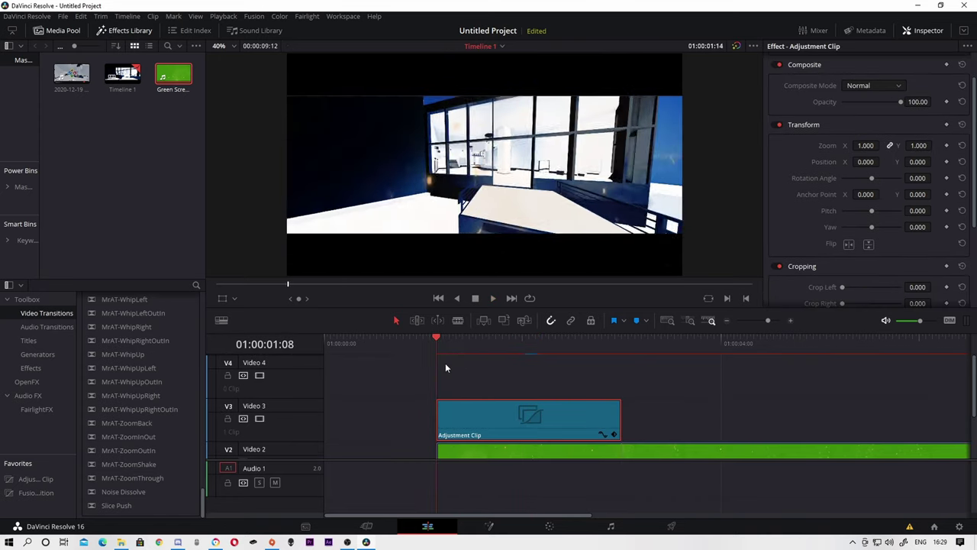
pyautogui.press('space')
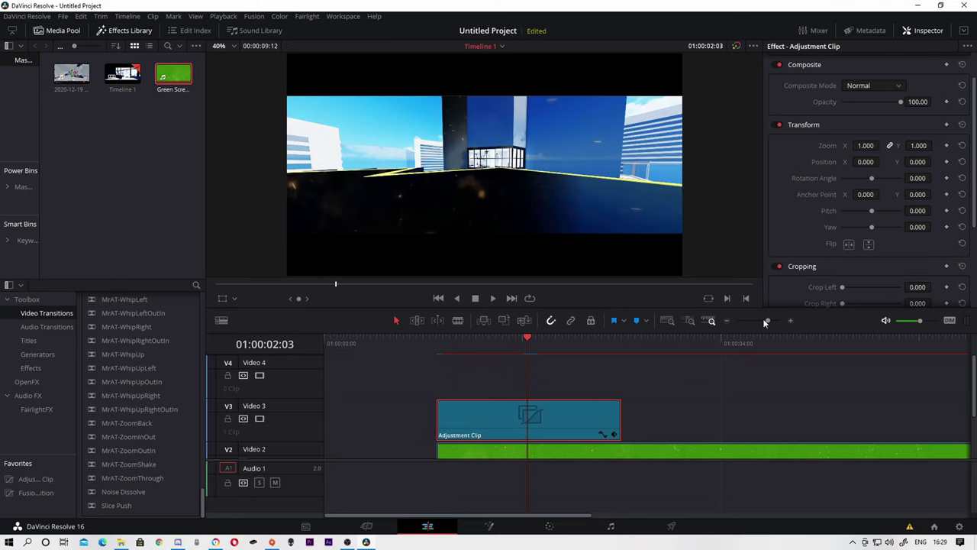
pyautogui.moveTo(766, 321); pyautogui.dragTo(757, 325)
pyautogui.scroll(-2, 640, 418)
# - Review the intro playback, then slide the V2 particles clip to start at 01:00:03:00
pyautogui.moveTo(645, 401); pyautogui.dragTo(430, 400)
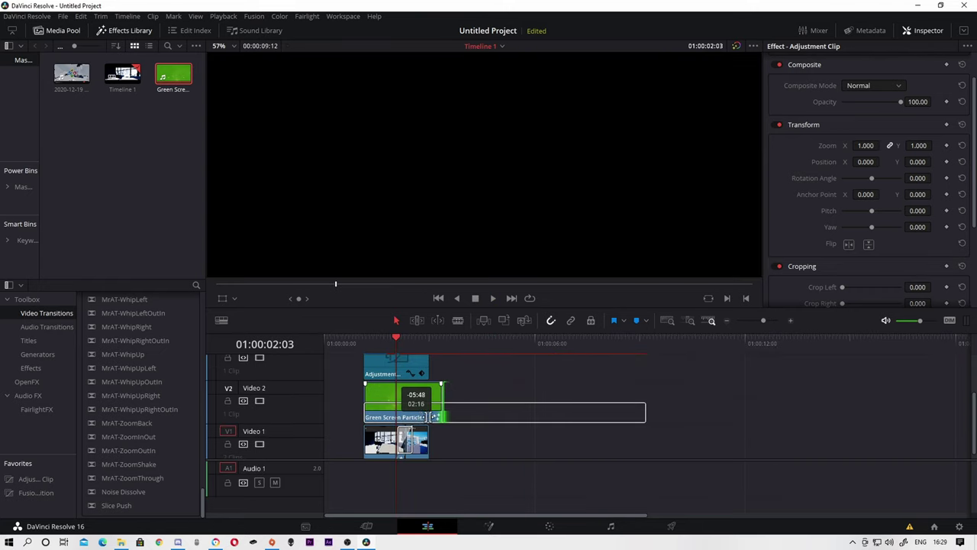
pyautogui.press('space')
pyautogui.moveTo(395, 343); pyautogui.dragTo(371, 349)
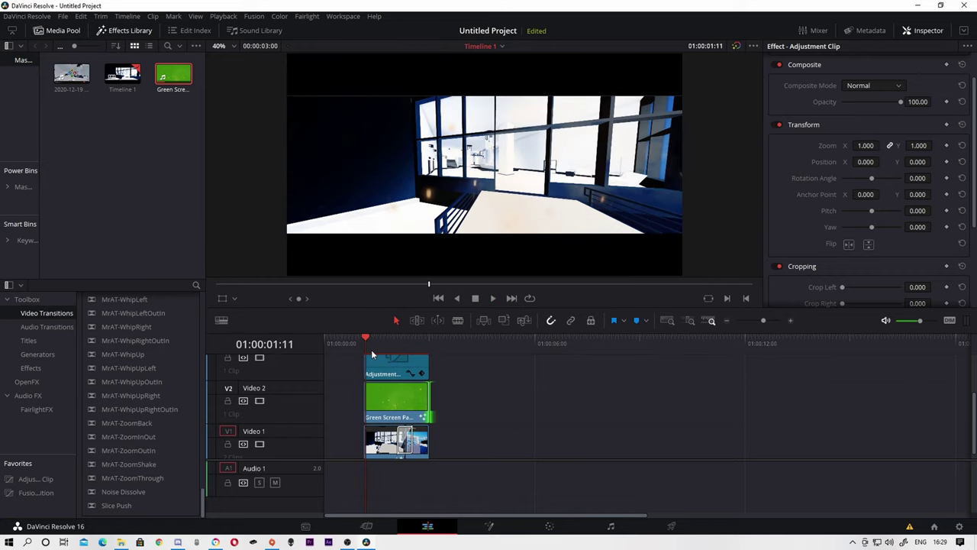
pyautogui.press('space')
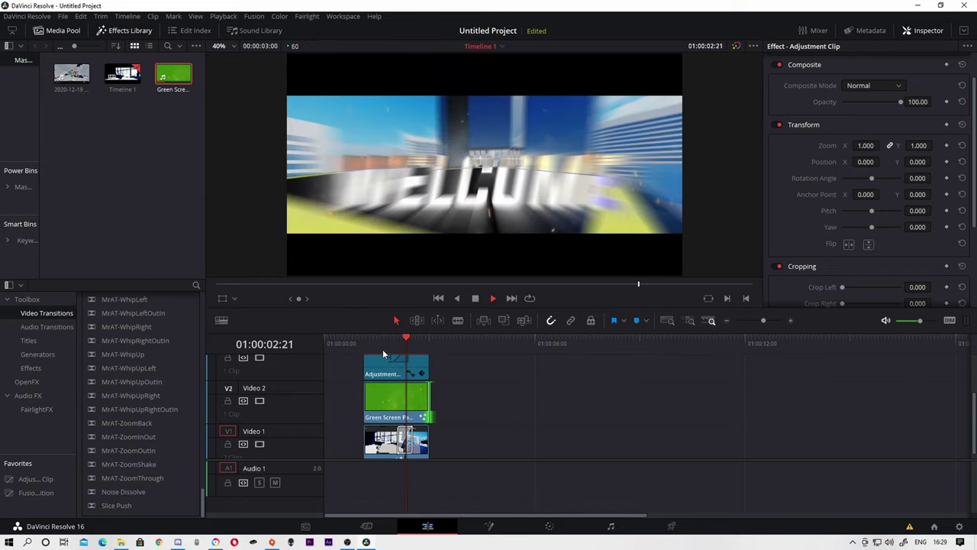
pyautogui.click(361, 350)
pyautogui.press('space')
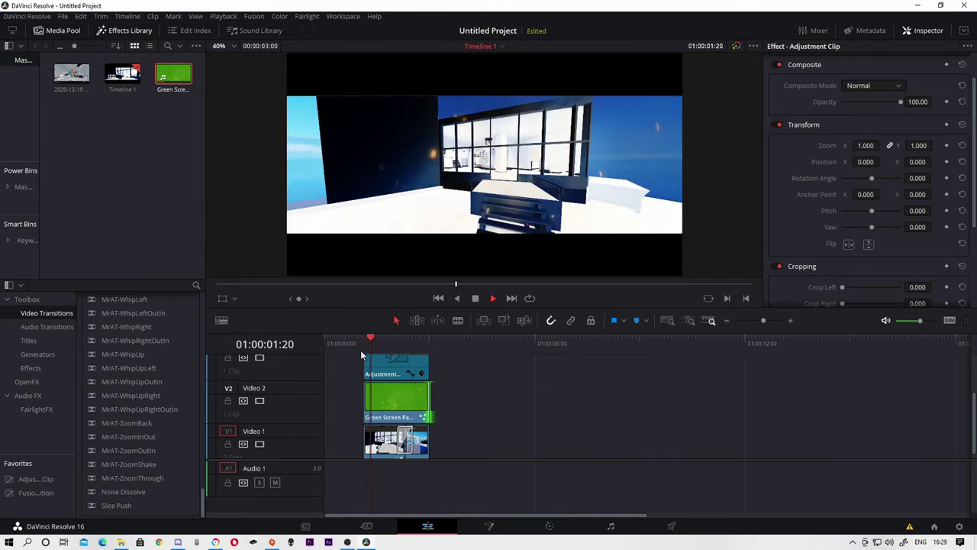
pyautogui.moveTo(383, 346); pyautogui.dragTo(363, 350)
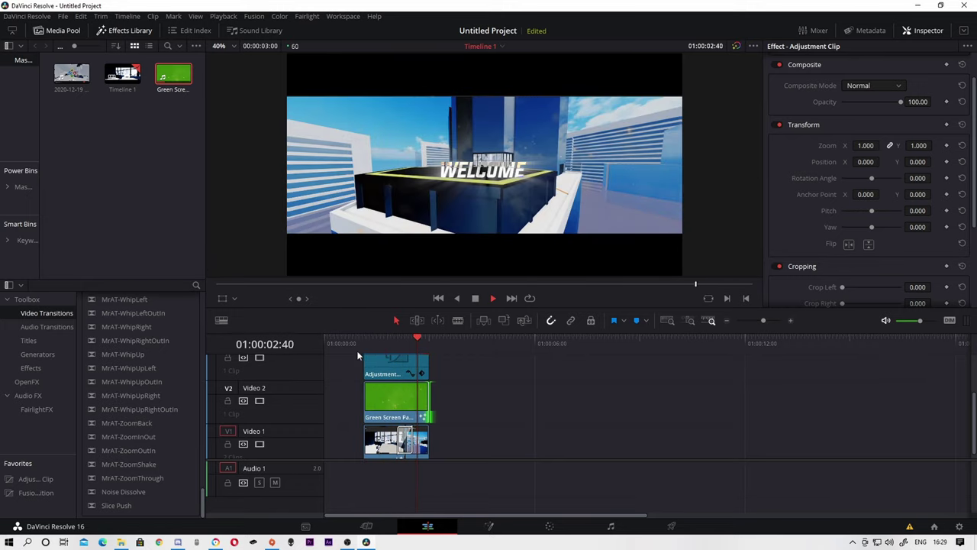
pyautogui.moveTo(429, 352); pyautogui.dragTo(385, 356)
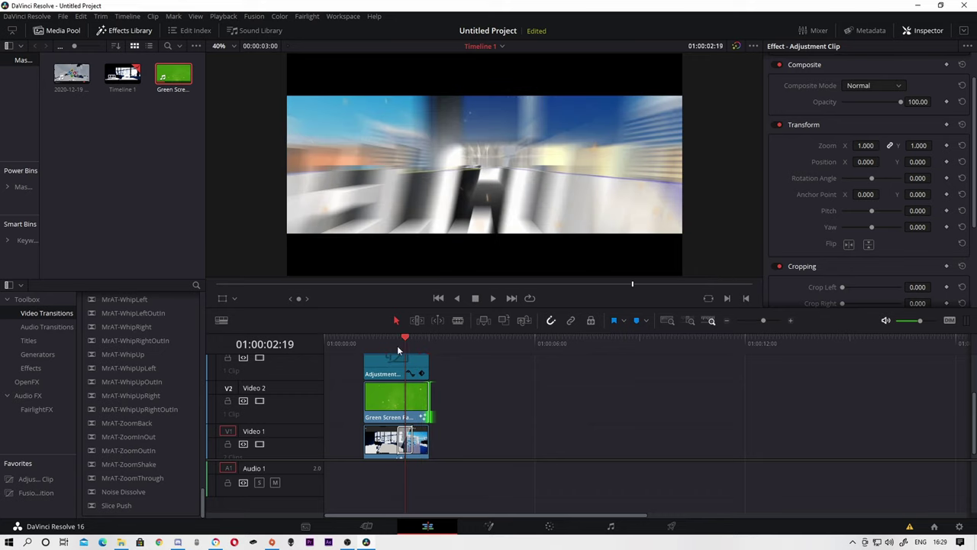
pyautogui.moveTo(409, 393); pyautogui.dragTo(475, 397)
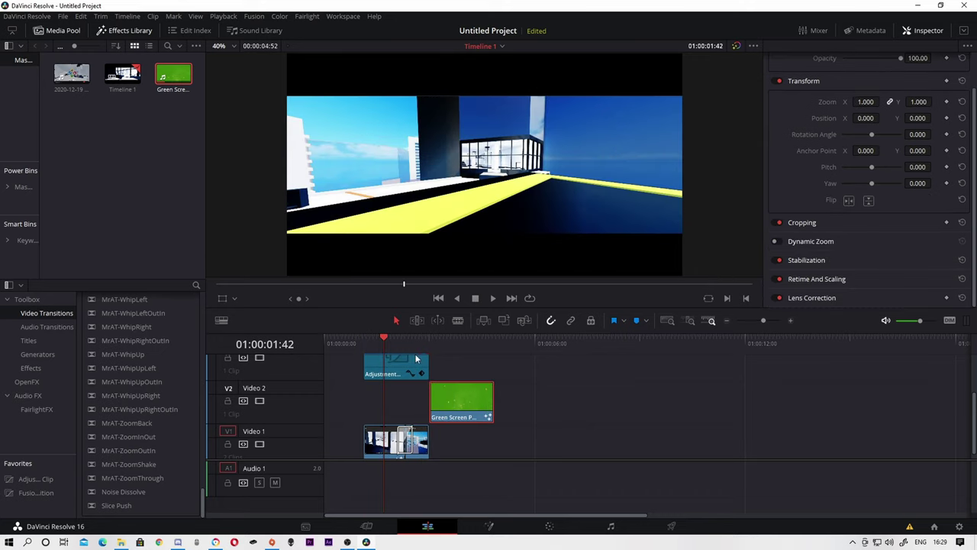
# - In Fusion, add a Glow node after the Delta Keyer on the particles clip
pyautogui.click(491, 525)
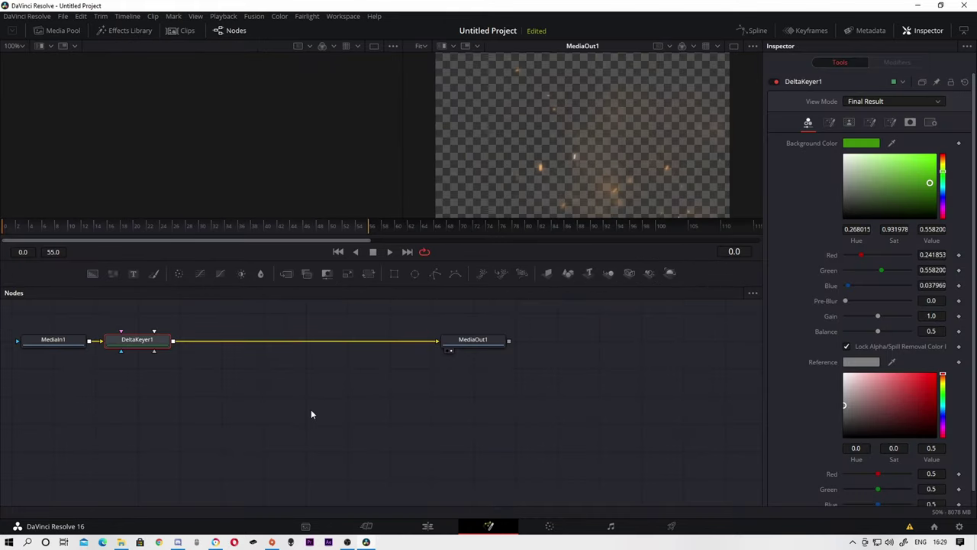
pyautogui.hotkey('shift', 'space')
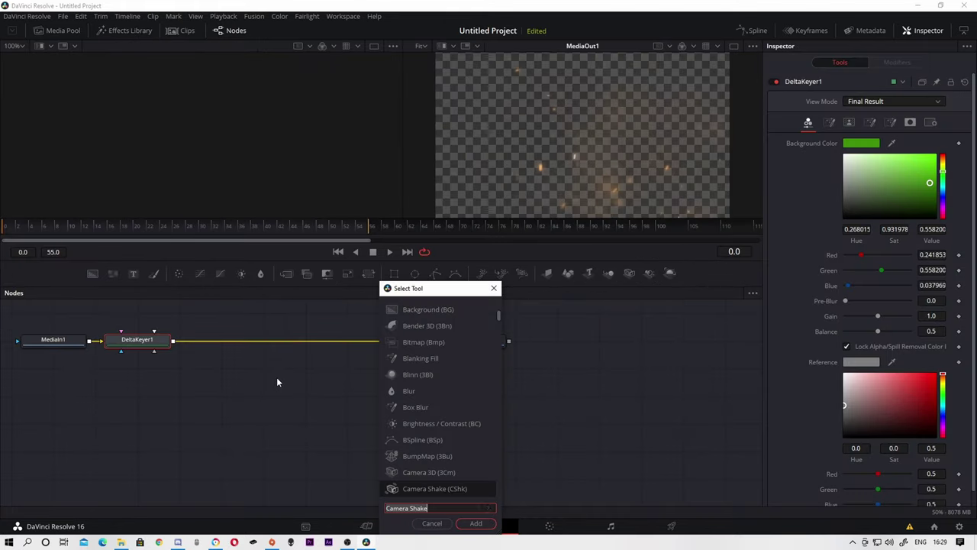
pyautogui.write('Glow')
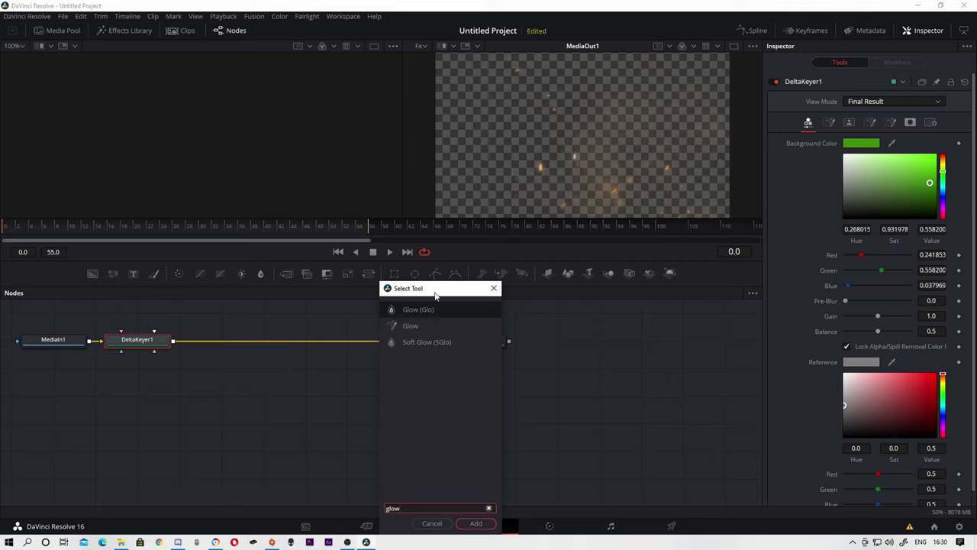
pyautogui.click(429, 325)
pyautogui.click(489, 525)
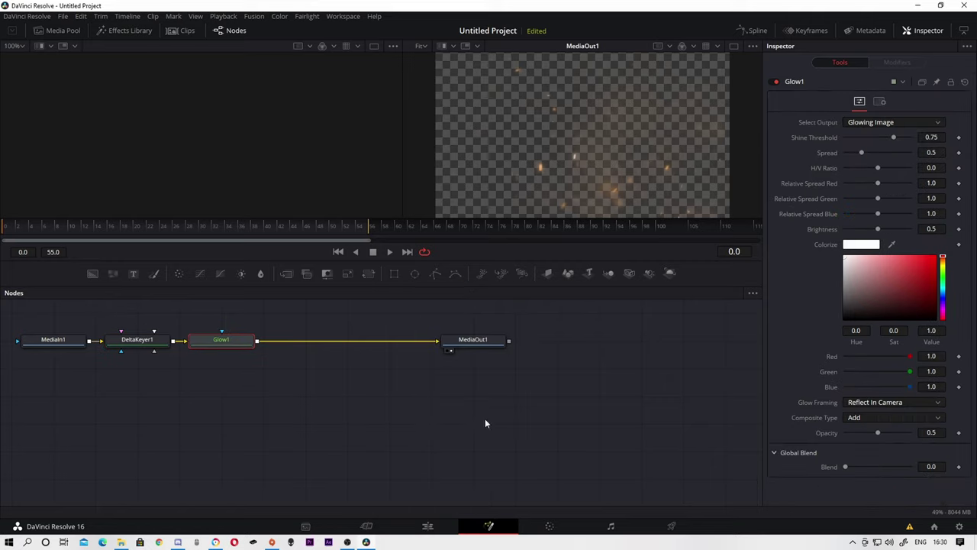
# - Tint the glow orange with Colorize Red about 0.53 and set Spread to 0.74
pyautogui.moveTo(892, 244); pyautogui.dragTo(620, 186)
pyautogui.click(895, 359)
pyautogui.moveTo(895, 359); pyautogui.dragTo(879, 357)
pyautogui.moveTo(861, 153); pyautogui.dragTo(873, 156)
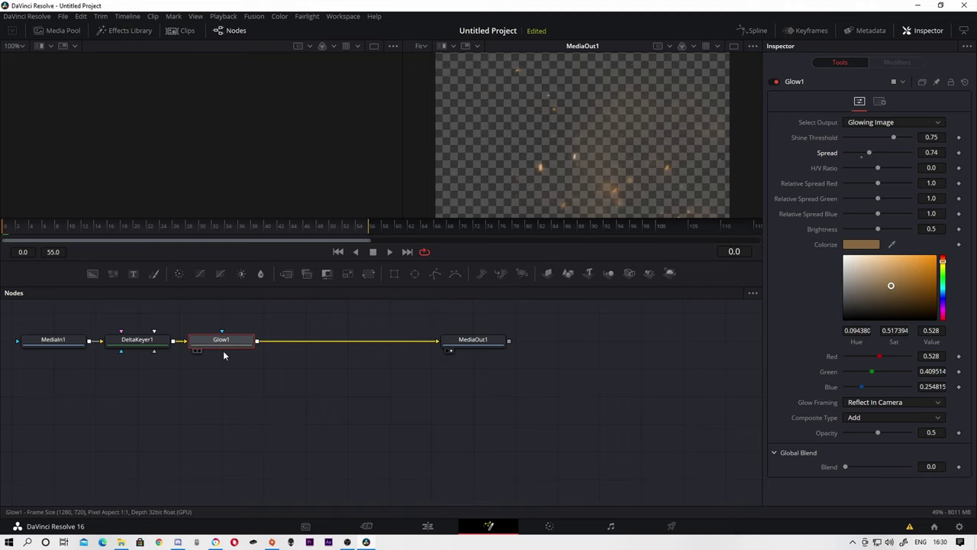
pyautogui.press('Delete')
# - On the Edit page, slide the V2 particles clip left to the intro start and play it
pyautogui.click(428, 525)
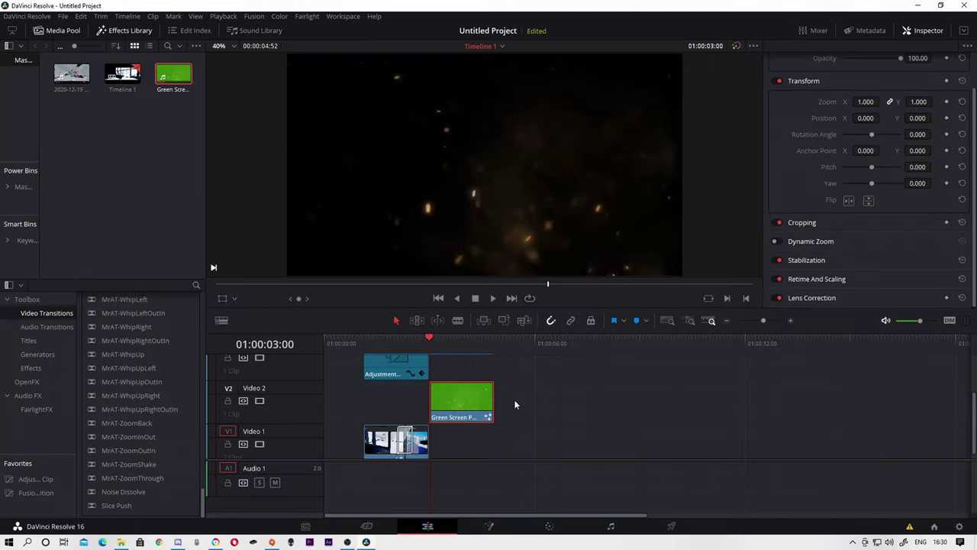
pyautogui.moveTo(458, 401); pyautogui.dragTo(392, 400)
pyautogui.click(361, 343)
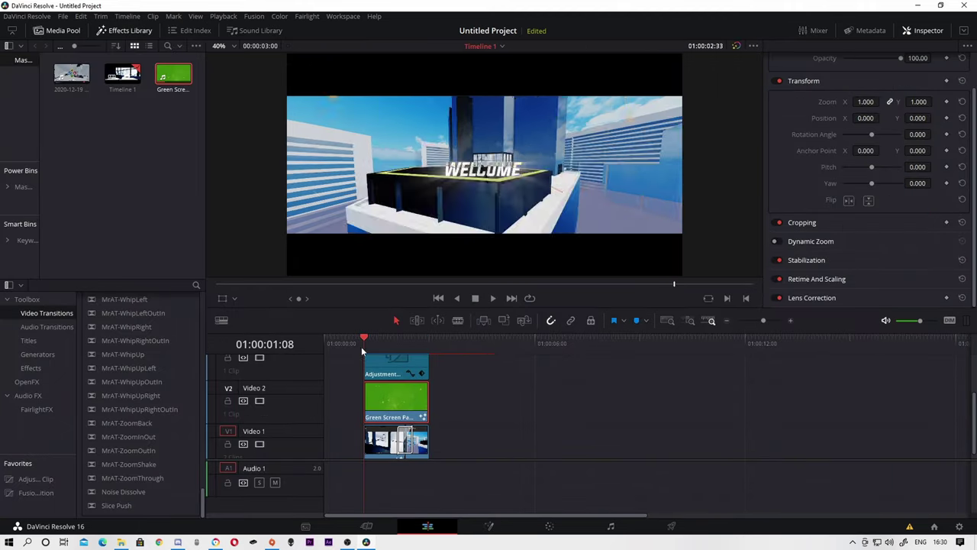
pyautogui.press('space')
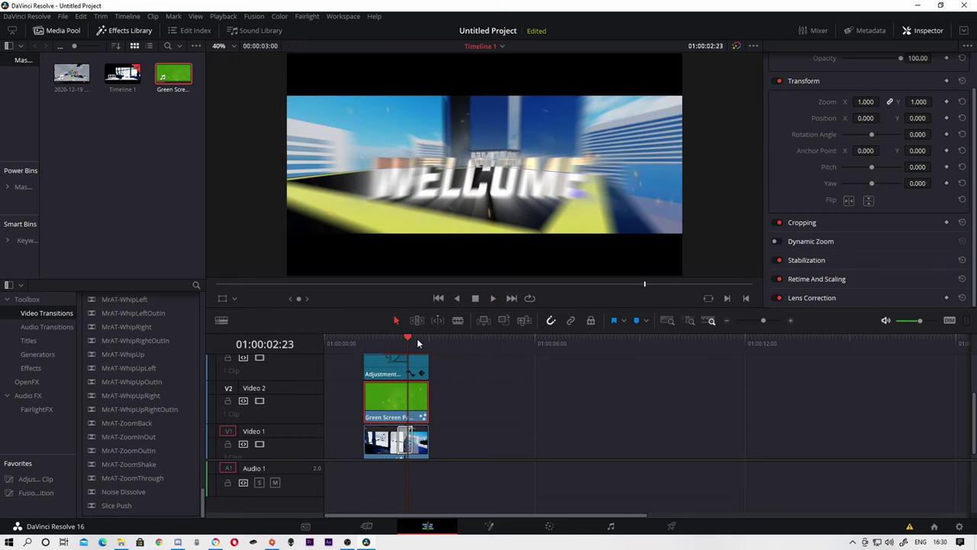
pyautogui.click(367, 343)
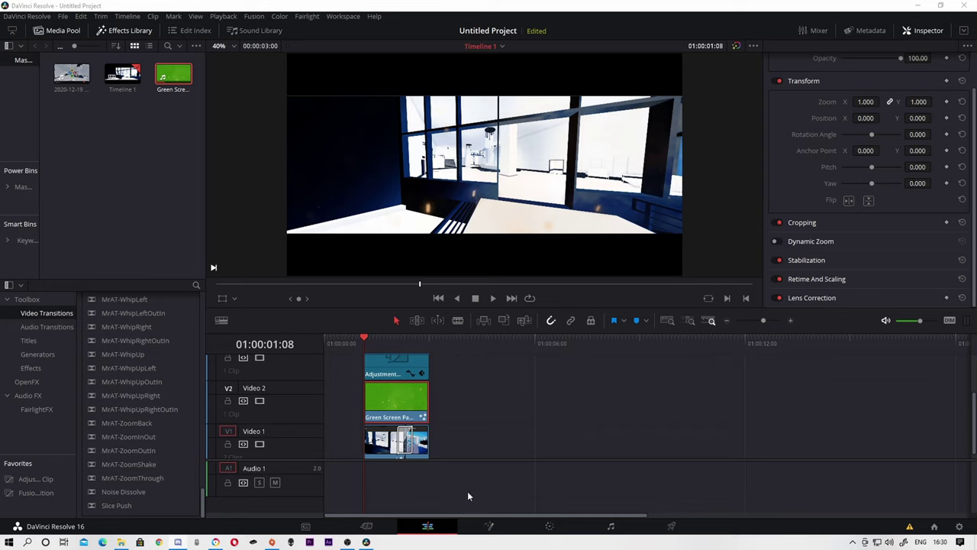
# - Replay and scrub through the whip transition to check the particle overlay
pyautogui.moveTo(468, 497); pyautogui.dragTo(363, 352)
pyautogui.press('space')
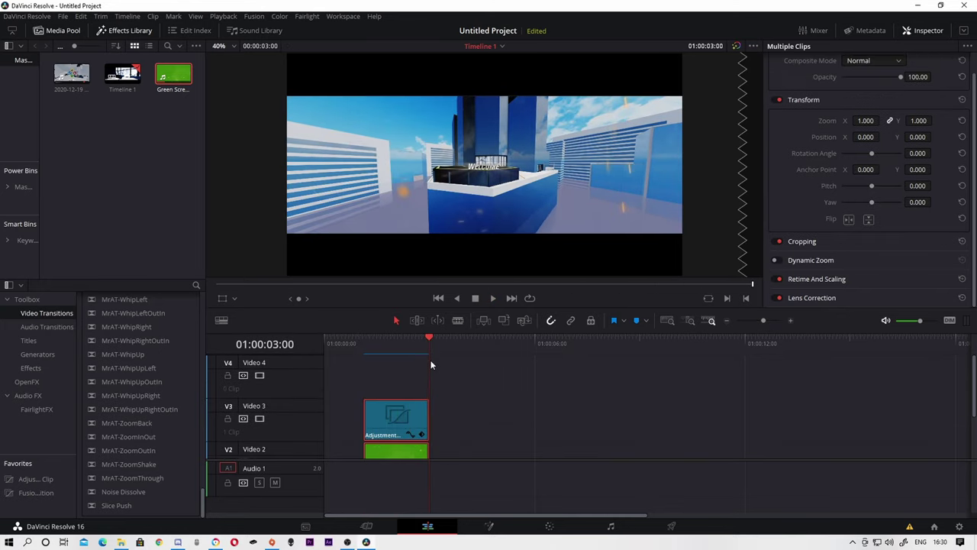
pyautogui.click(361, 355)
pyautogui.press('space')
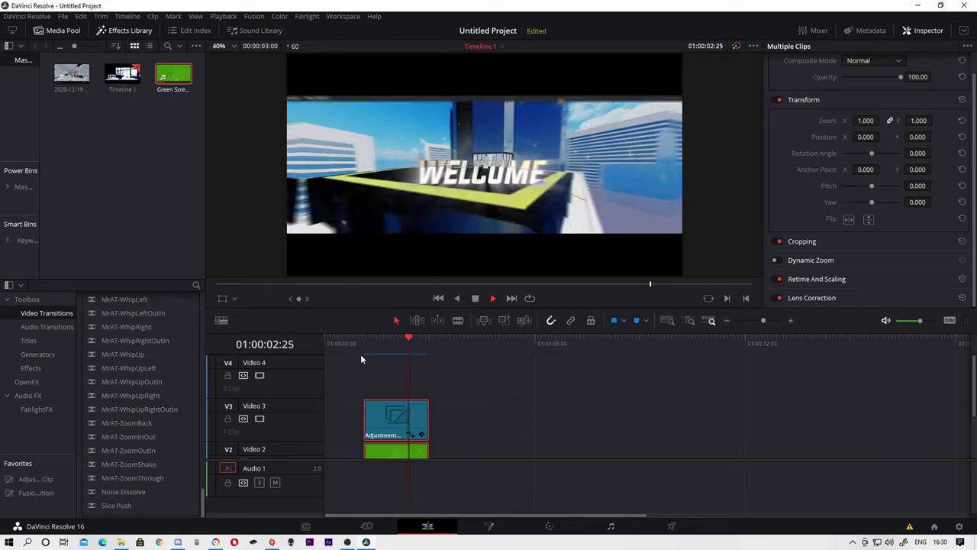
pyautogui.moveTo(417, 352); pyautogui.dragTo(400, 353)
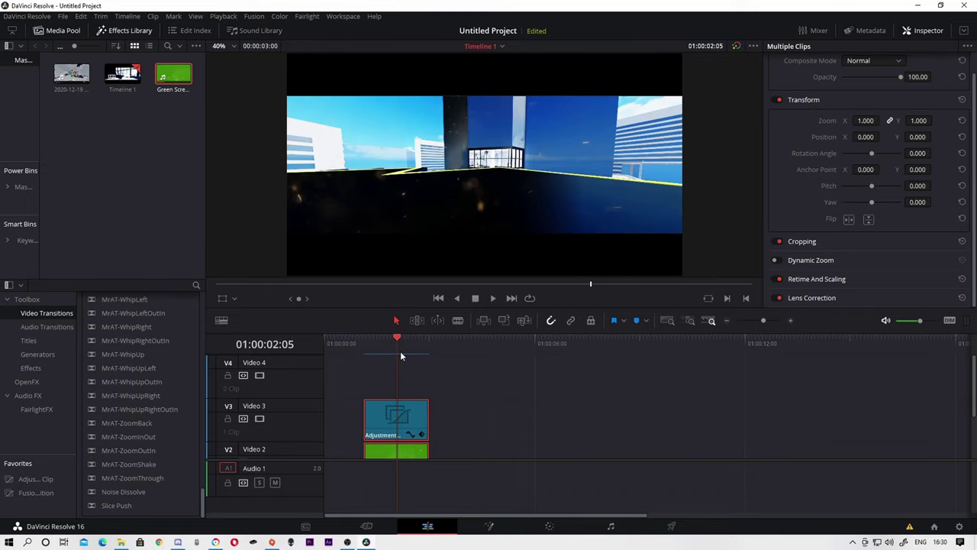
pyautogui.scroll(-1, 461, 385)
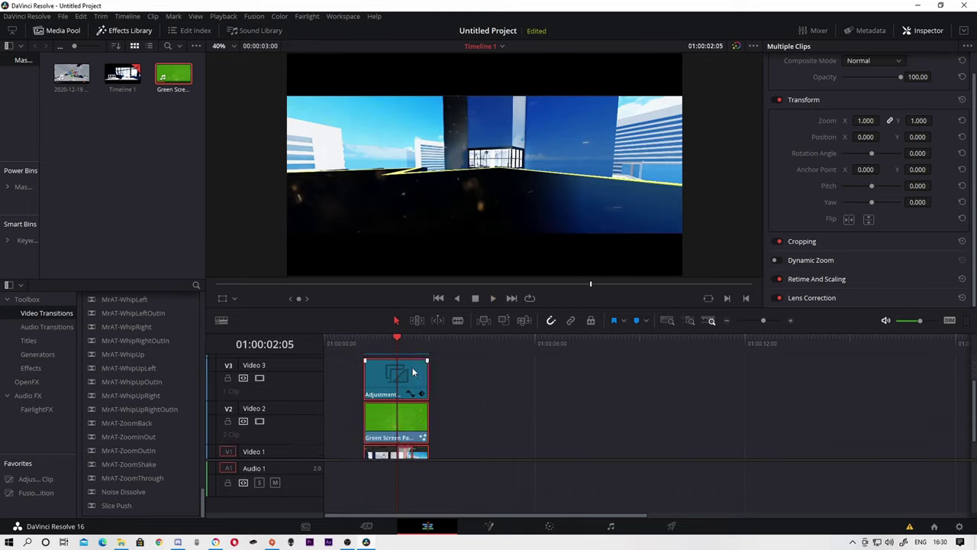
pyautogui.moveTo(375, 344); pyautogui.dragTo(366, 349)
pyautogui.scroll(-1, 367, 359)
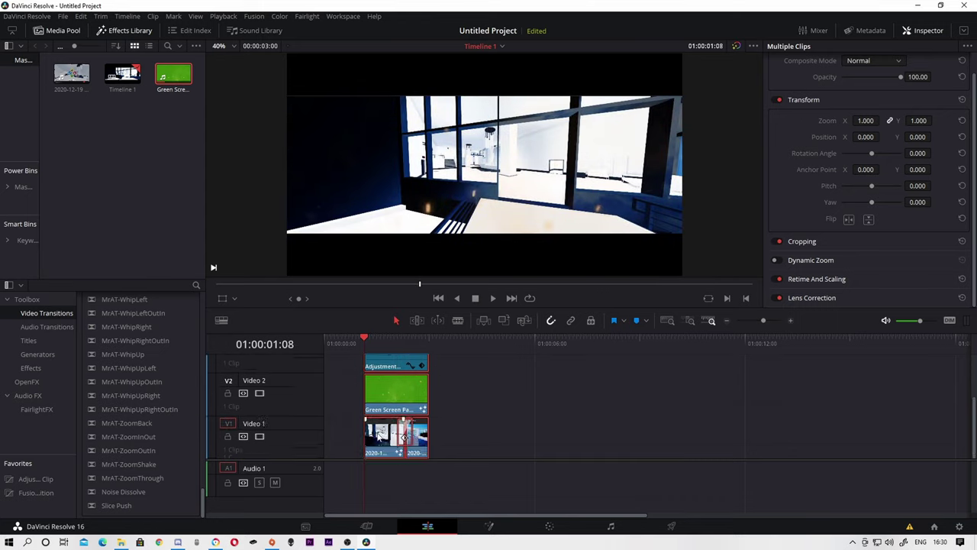
# - Select the opening V1 clip, set Transform Zoom to 2.000 and keyframe it at the start
pyautogui.click(521, 442)
pyautogui.scroll(-1, 855, 191)
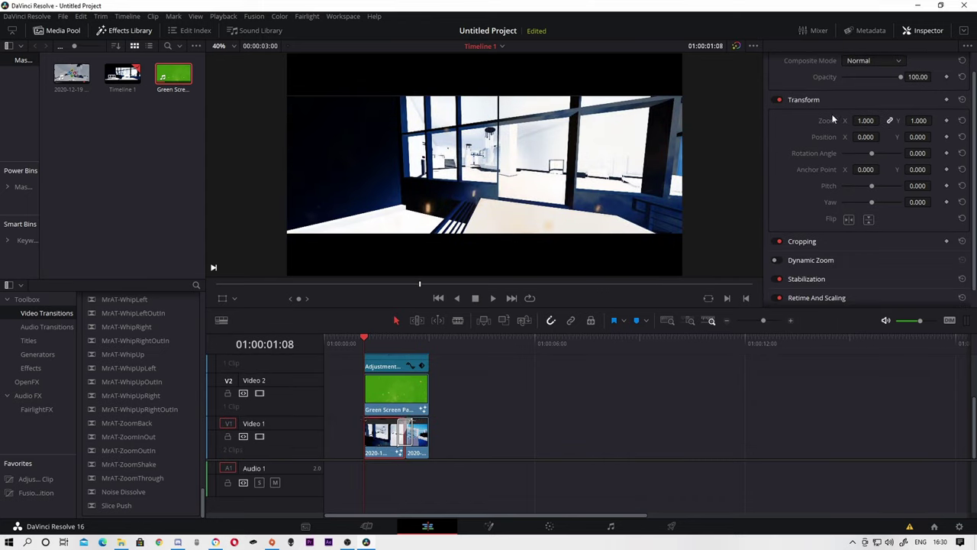
pyautogui.click(863, 121)
pyautogui.write('2')
pyautogui.press('Return')
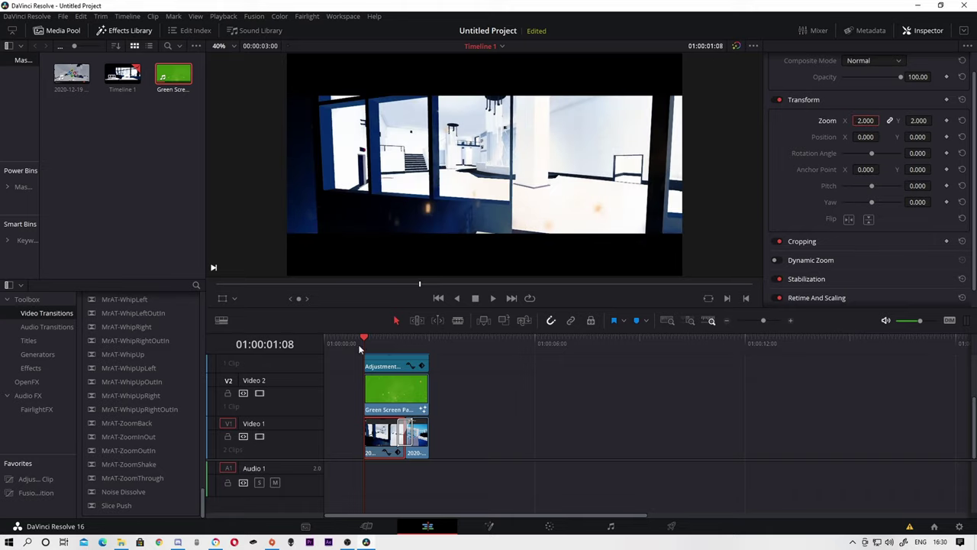
pyautogui.click(947, 120)
# - At a later frame set Zoom back to 1.000, then play the zoom animation
pyautogui.moveTo(374, 338); pyautogui.dragTo(403, 344)
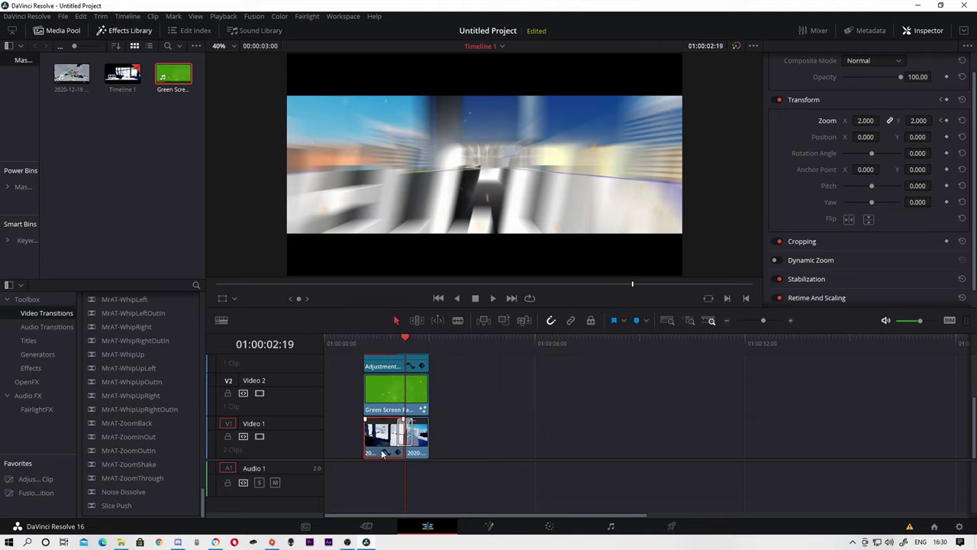
pyautogui.click(866, 121)
pyautogui.write('1')
pyautogui.press('Return')
pyautogui.moveTo(434, 350); pyautogui.dragTo(360, 344)
pyautogui.press('space')
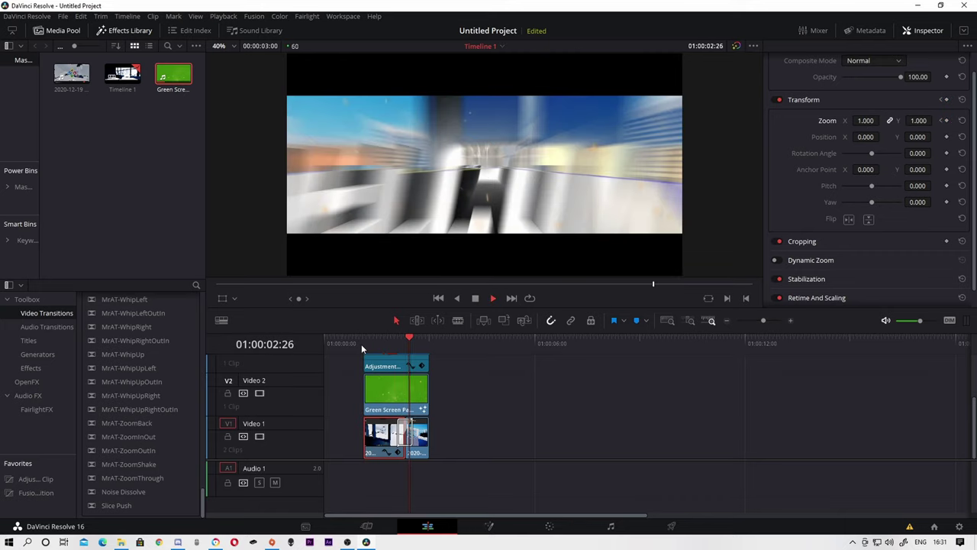
pyautogui.moveTo(436, 344); pyautogui.dragTo(355, 347)
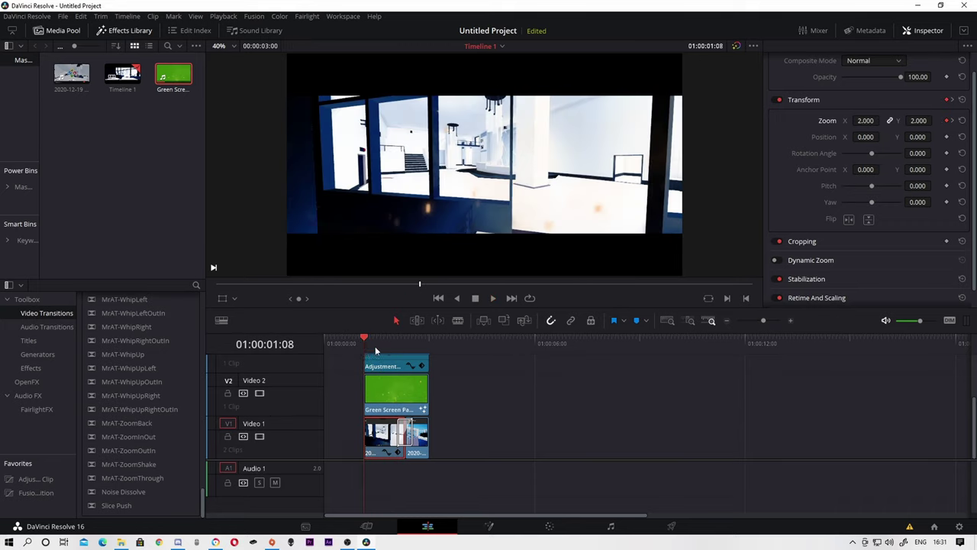
# - Raise the starting zoom keyframe to 5.000 and replay the punch-in
pyautogui.click(865, 120)
pyautogui.press('Return')
pyautogui.press('space')
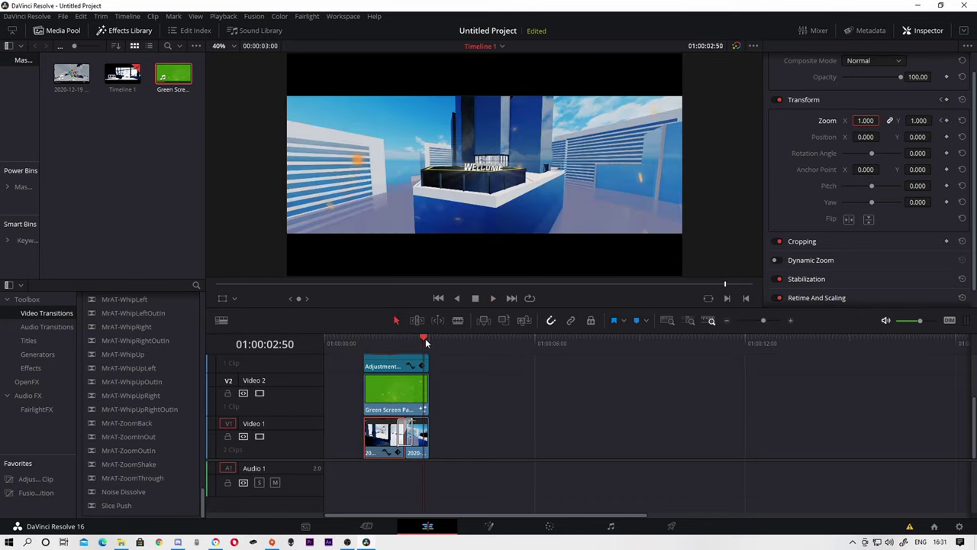
pyautogui.click(352, 343)
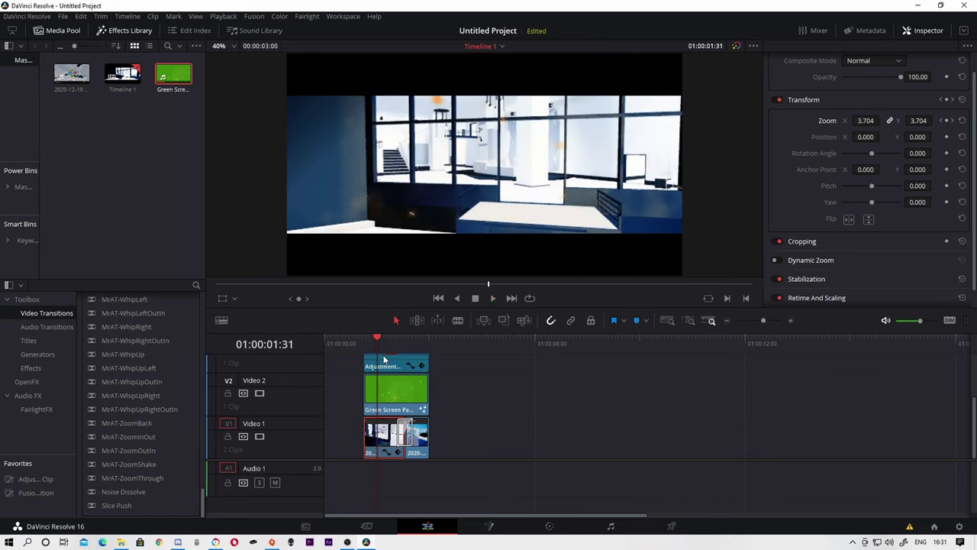
pyautogui.click(360, 344)
# - Change the starting zoom to 3.000, preview the punch-in, and reselect the opening clip
pyautogui.click(867, 120)
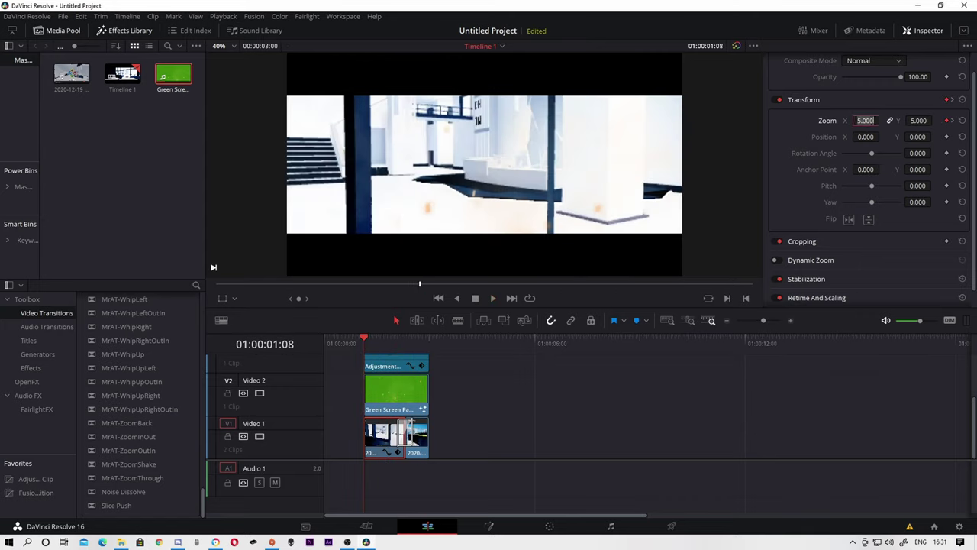
pyautogui.write('3')
pyautogui.press('Return')
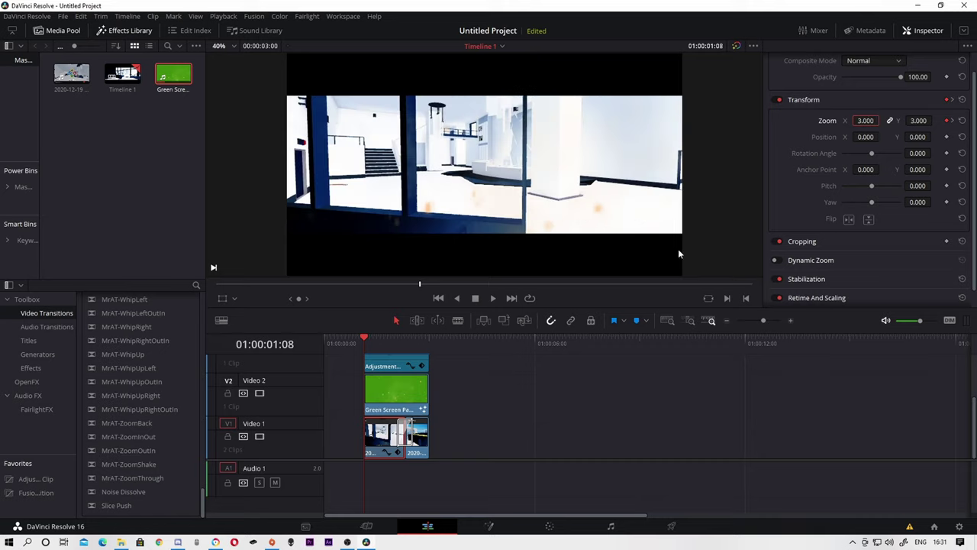
pyautogui.click(354, 343)
pyautogui.press('space')
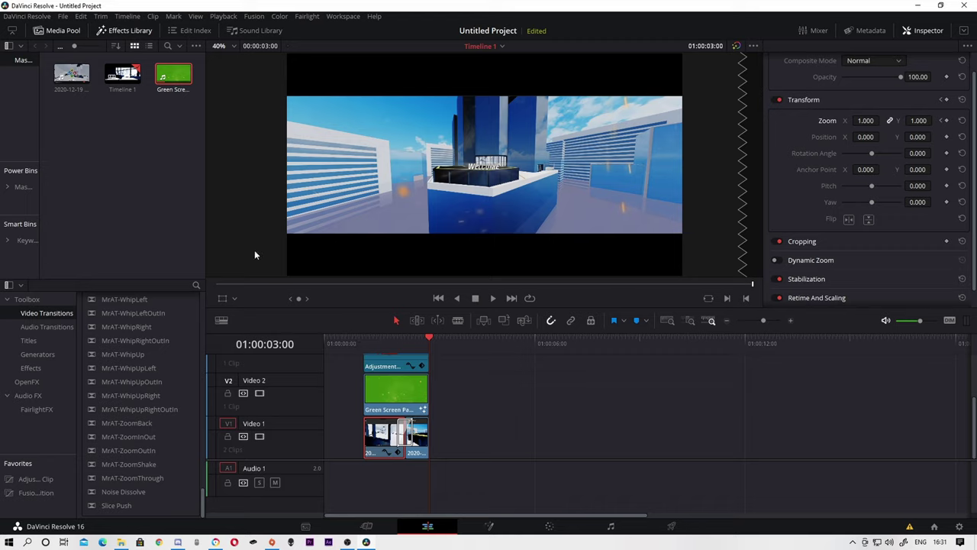
pyautogui.click(344, 439)
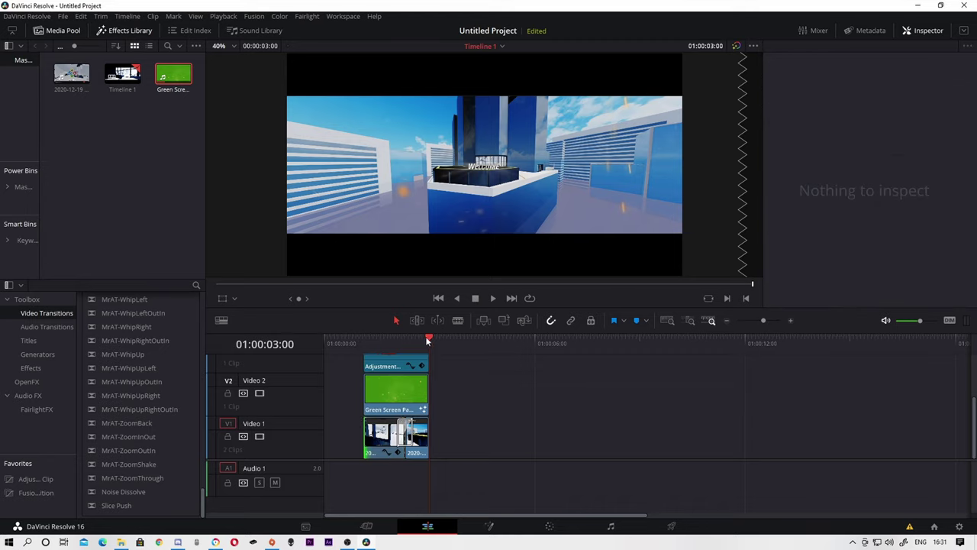
pyautogui.click(380, 342)
pyautogui.click(380, 356)
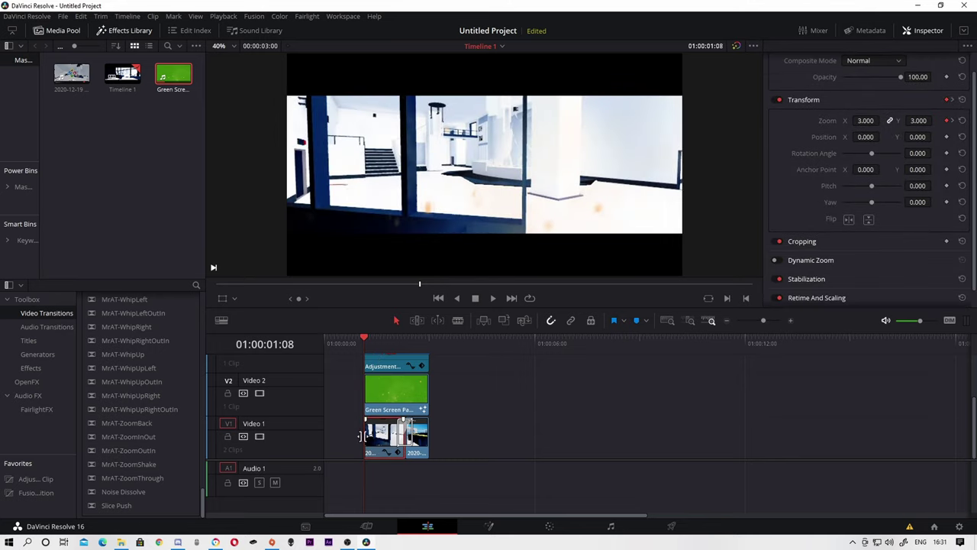
# - On the Color page pick clip 04 (WELCOME) and open its composite in Fusion
pyautogui.click(497, 527)
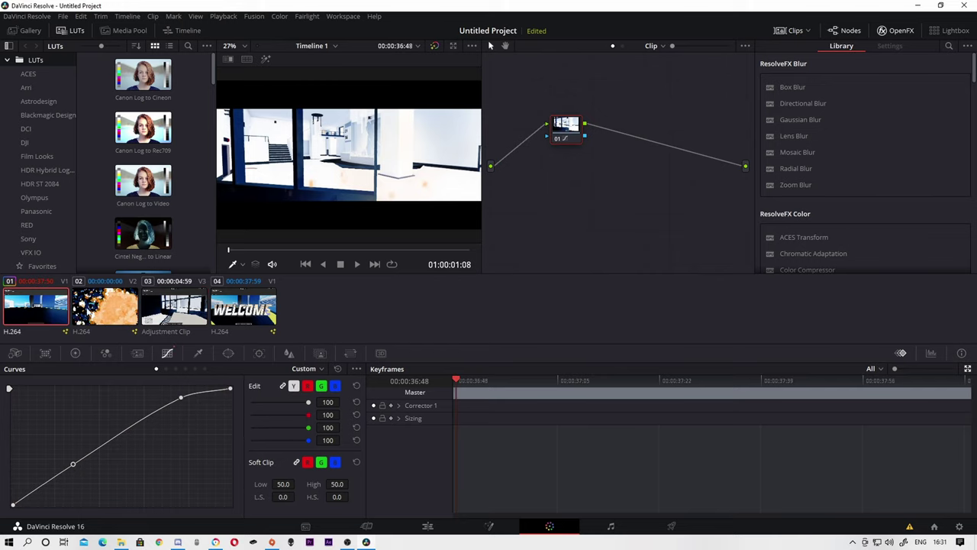
pyautogui.click(235, 308)
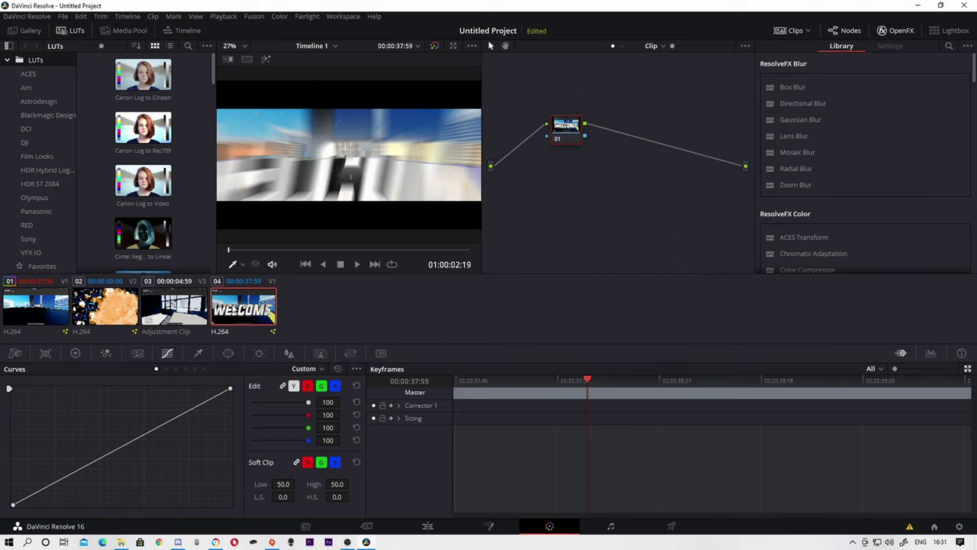
pyautogui.click(490, 526)
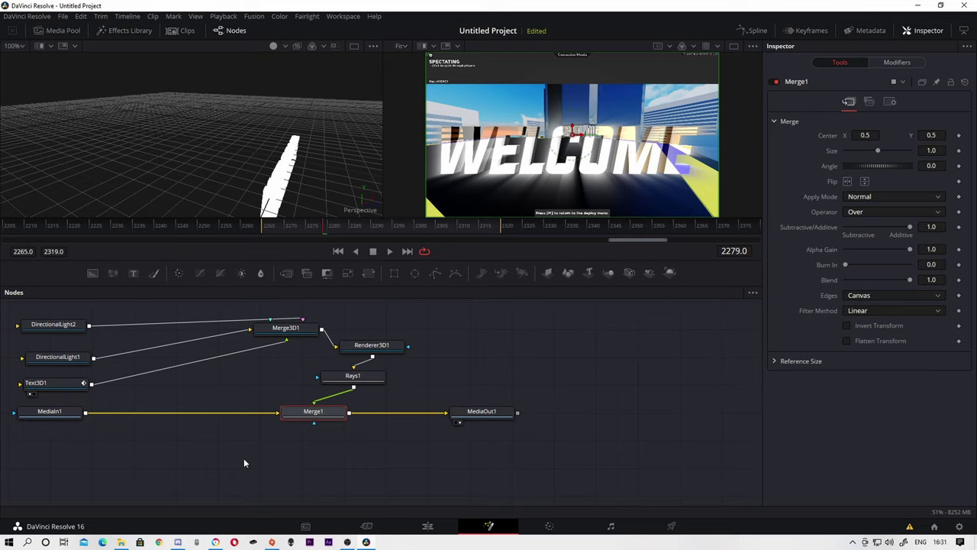
# - On the Edit page, play the intro from its start twice to watch the zoom punch-in
pyautogui.click(428, 526)
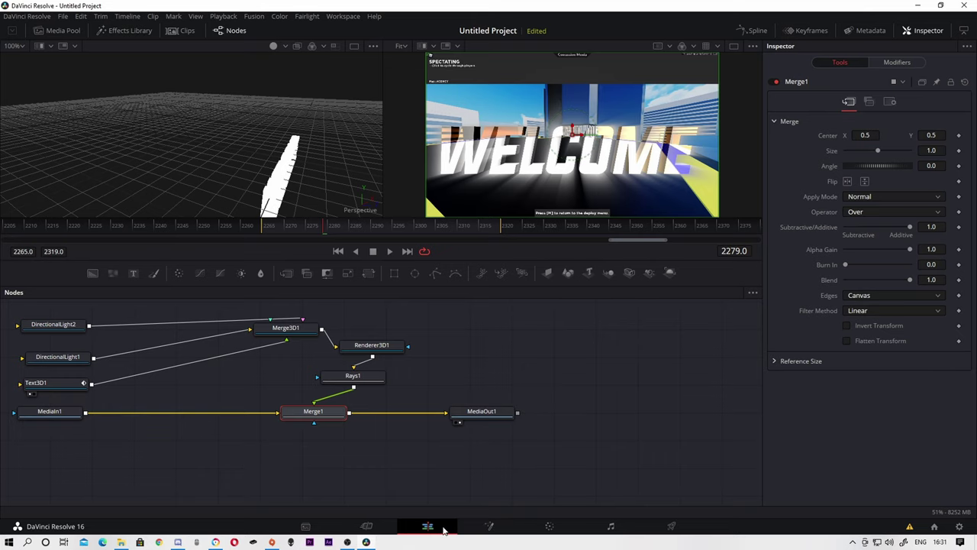
pyautogui.moveTo(397, 340); pyautogui.dragTo(370, 347)
pyautogui.press('space')
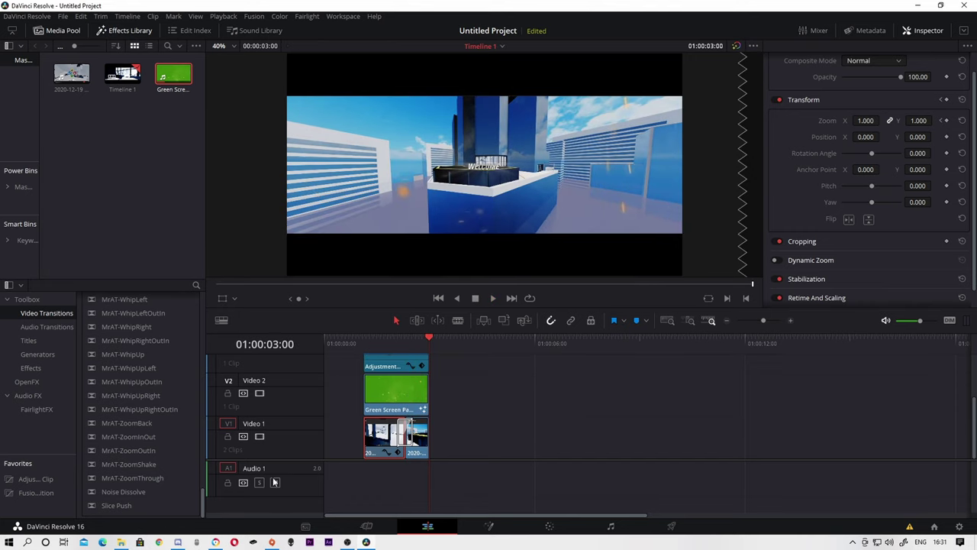
pyautogui.click(383, 339)
pyautogui.click(364, 339)
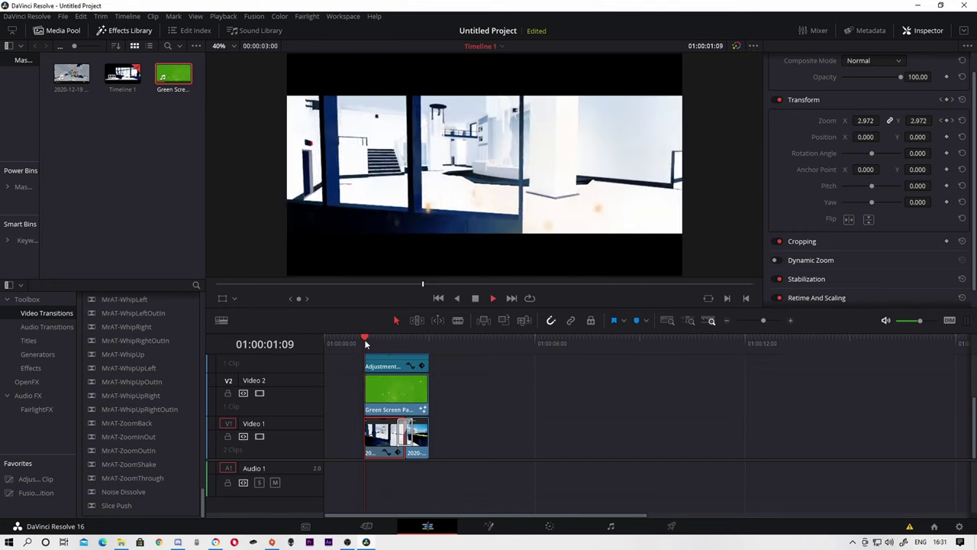
pyautogui.press('space')
pyautogui.press('space')
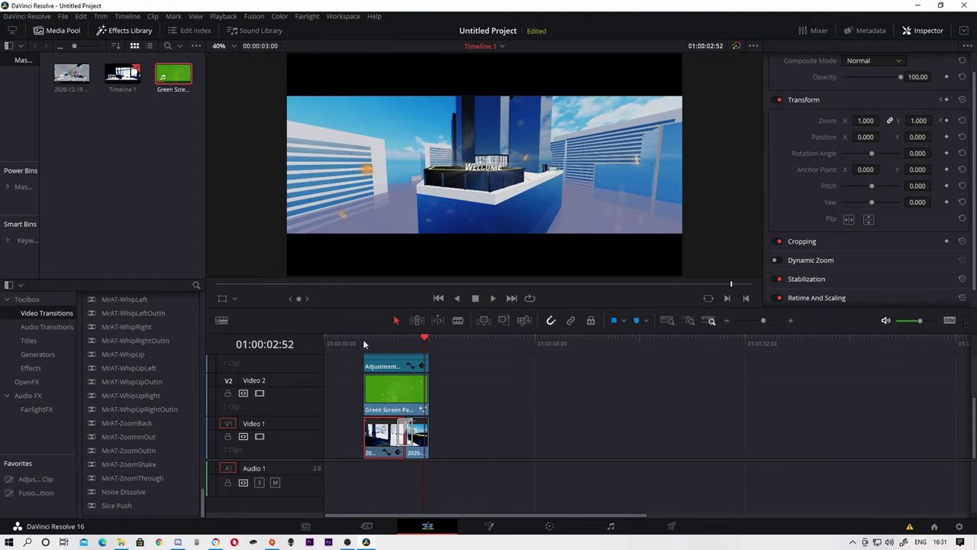
pyautogui.click(367, 340)
pyautogui.press('space')
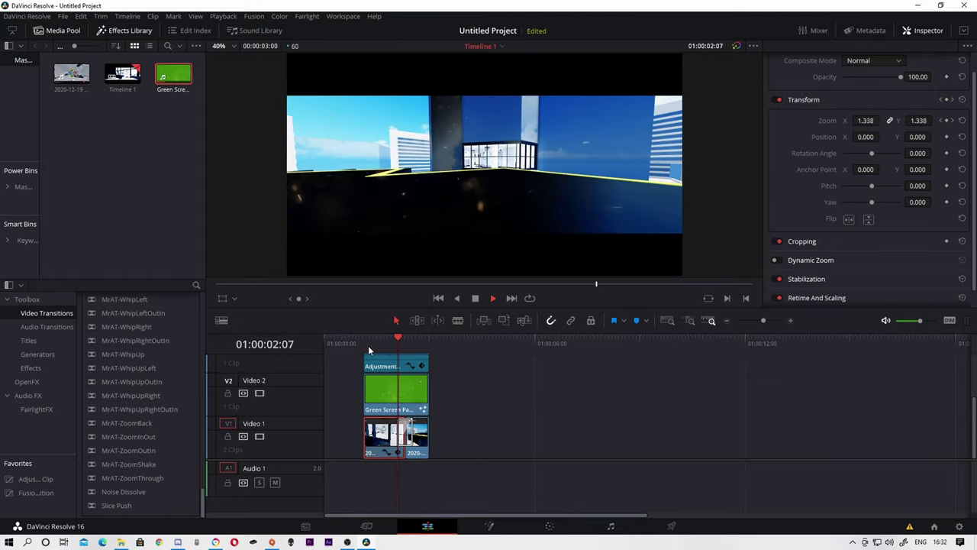